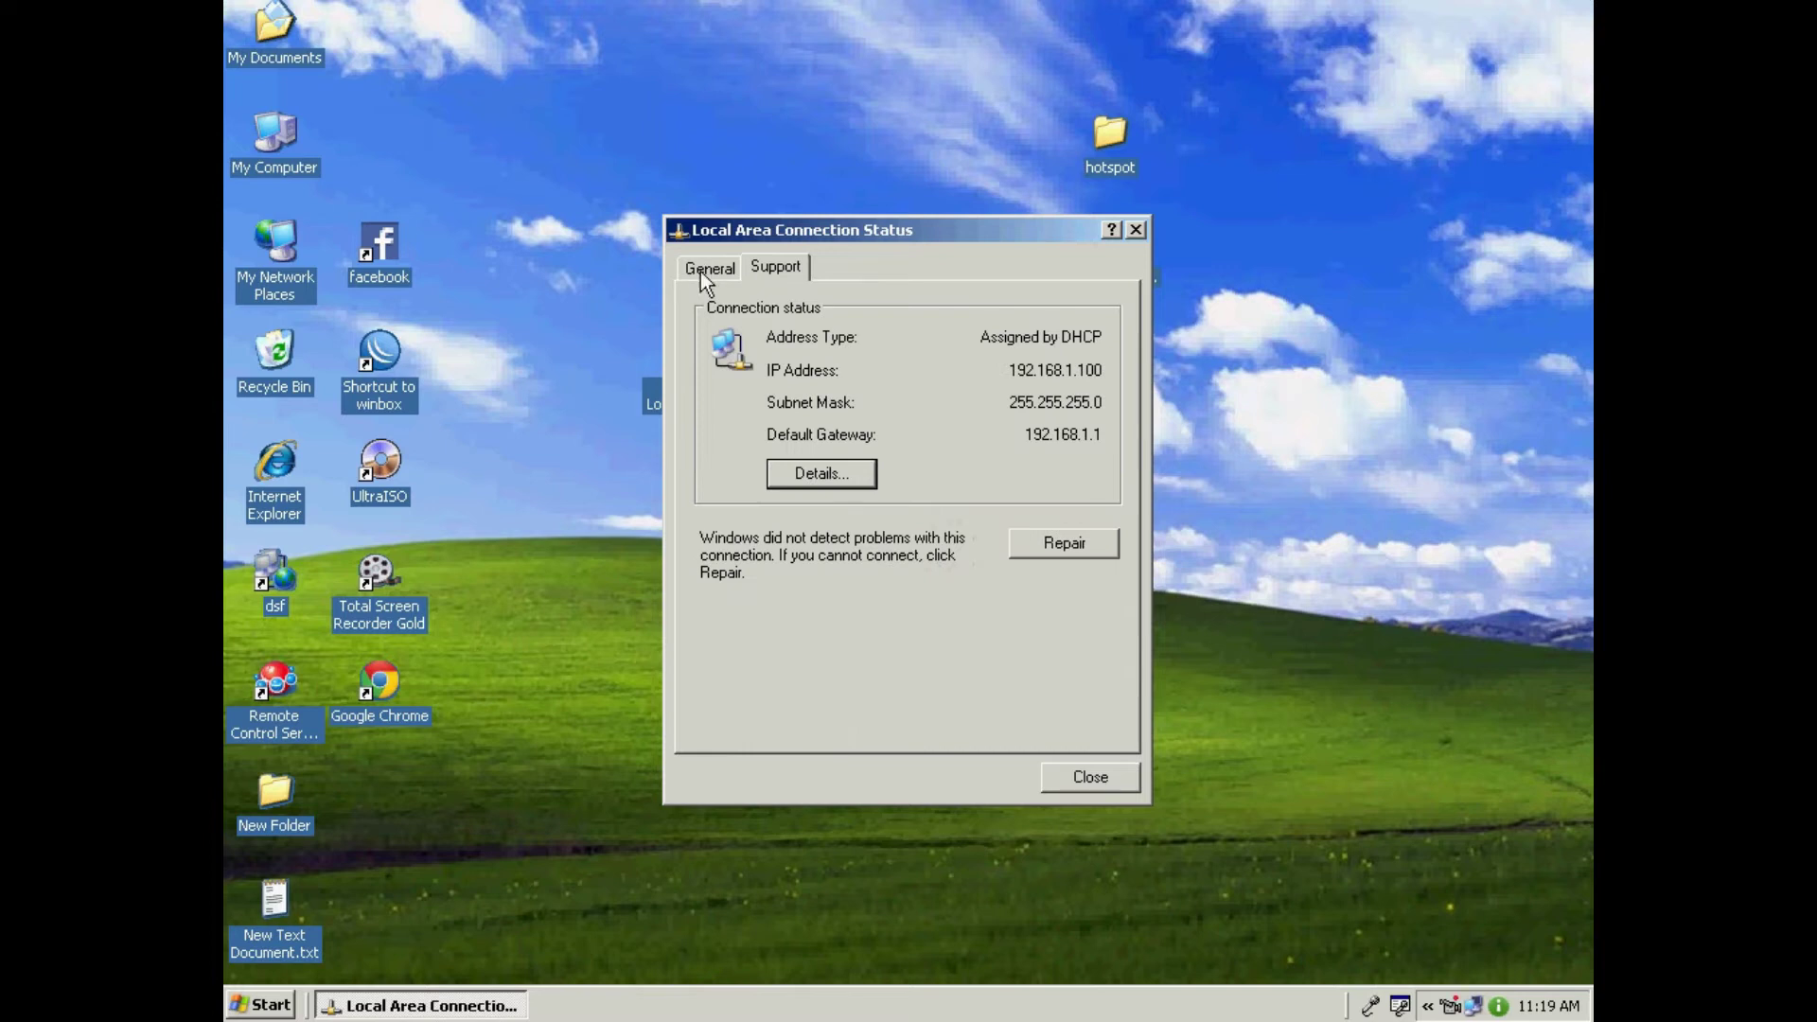
Step: Disable Local Area Connection from its status dialog, then re-enable it in Network Connections
{"action": "left_click", "coordinate": [855, 714]}
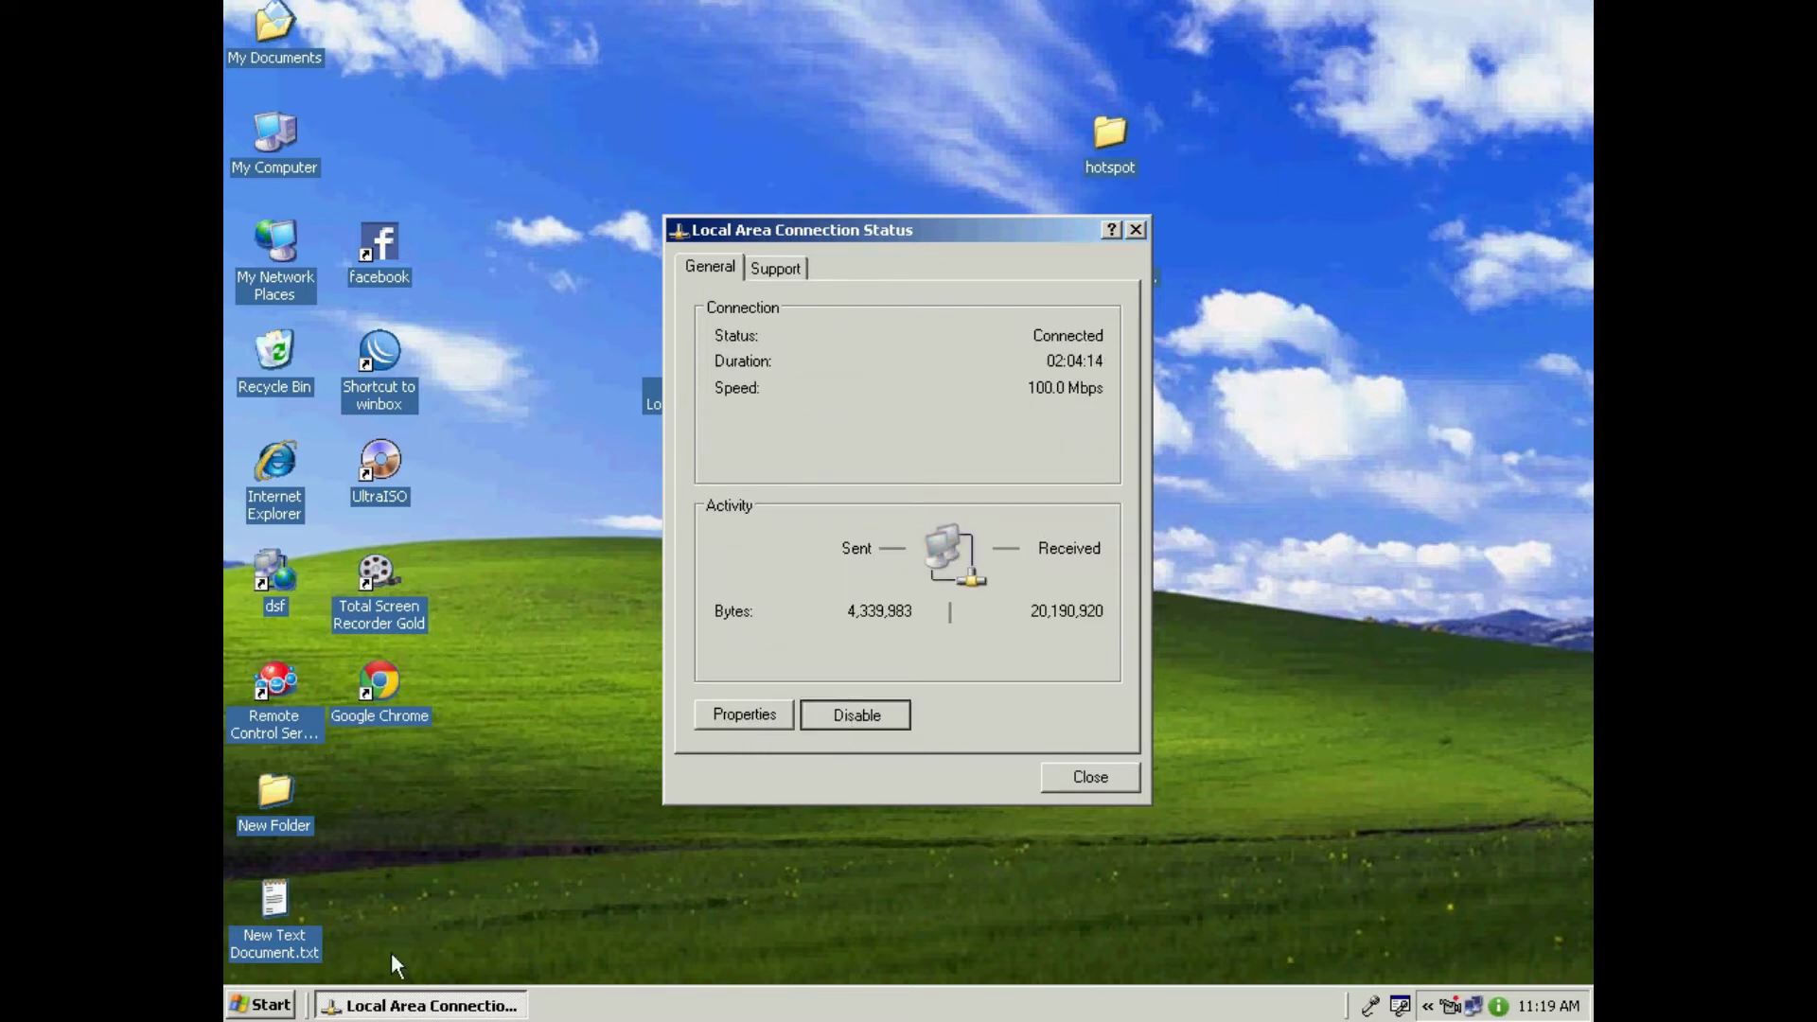
{"action": "left_click", "coordinate": [261, 1005]}
{"action": "mouse_move", "coordinate": [366, 737]}
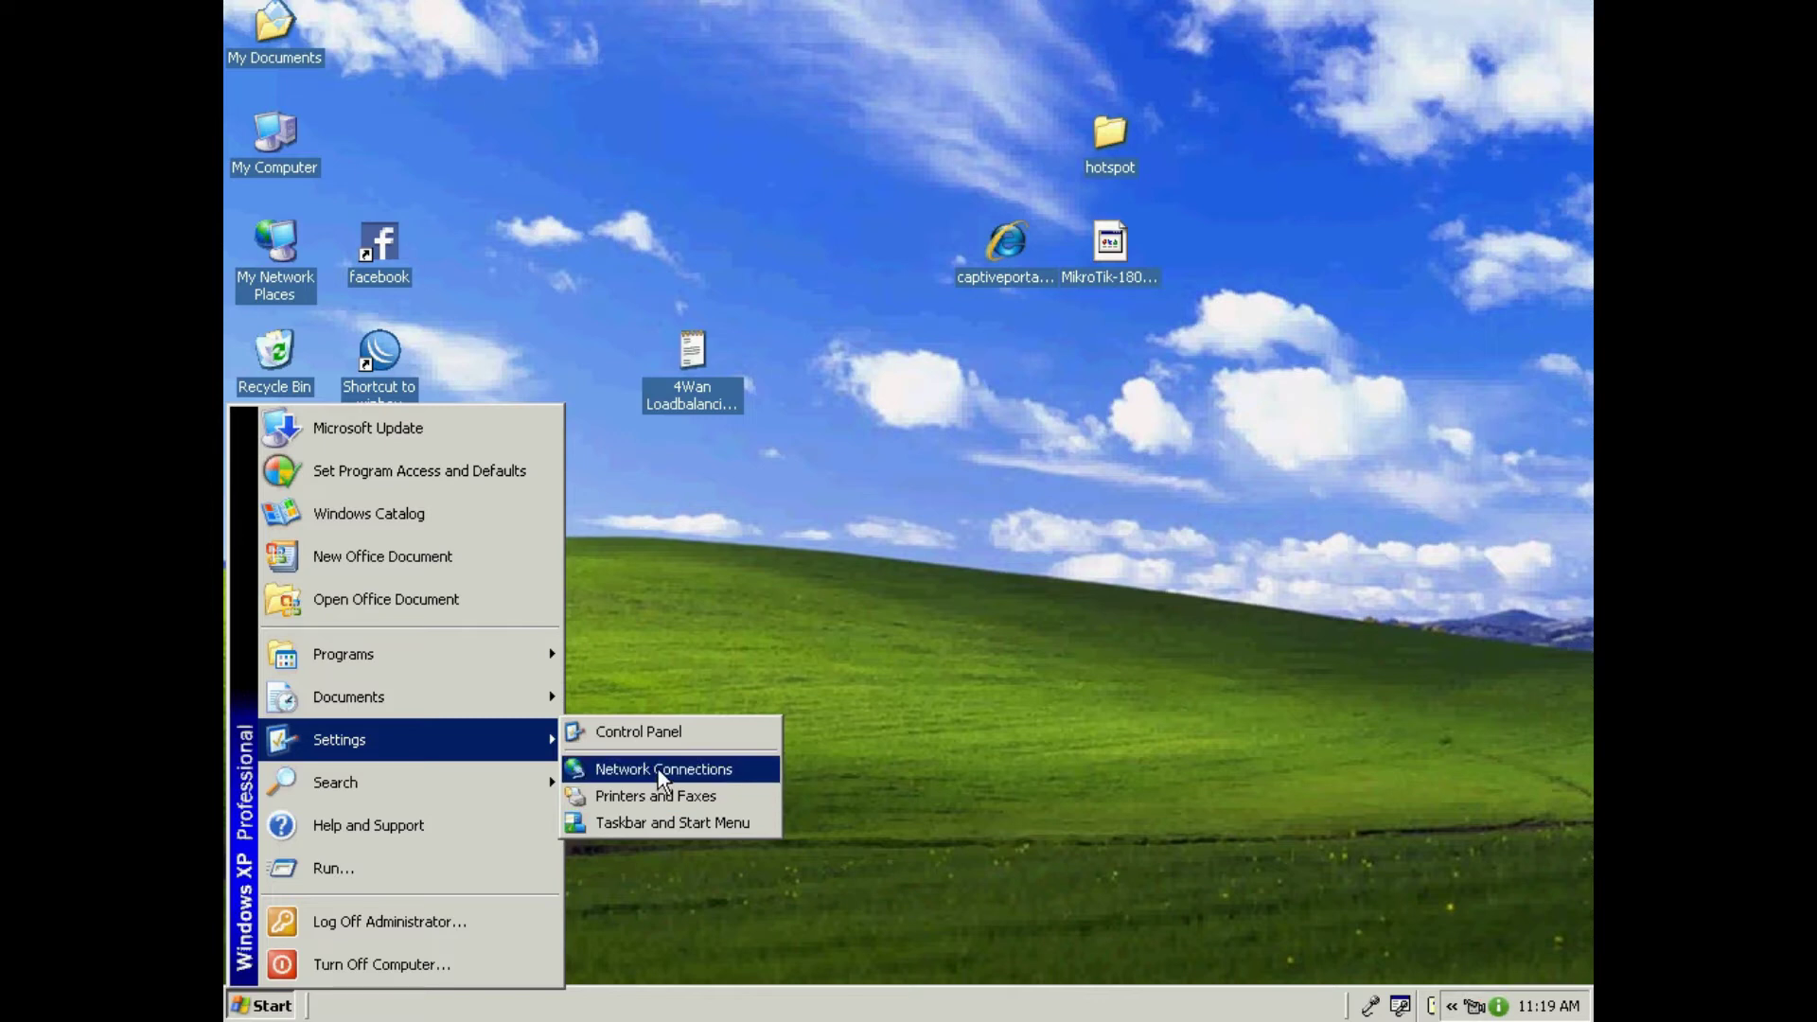
{"action": "left_click", "coordinate": [657, 770]}
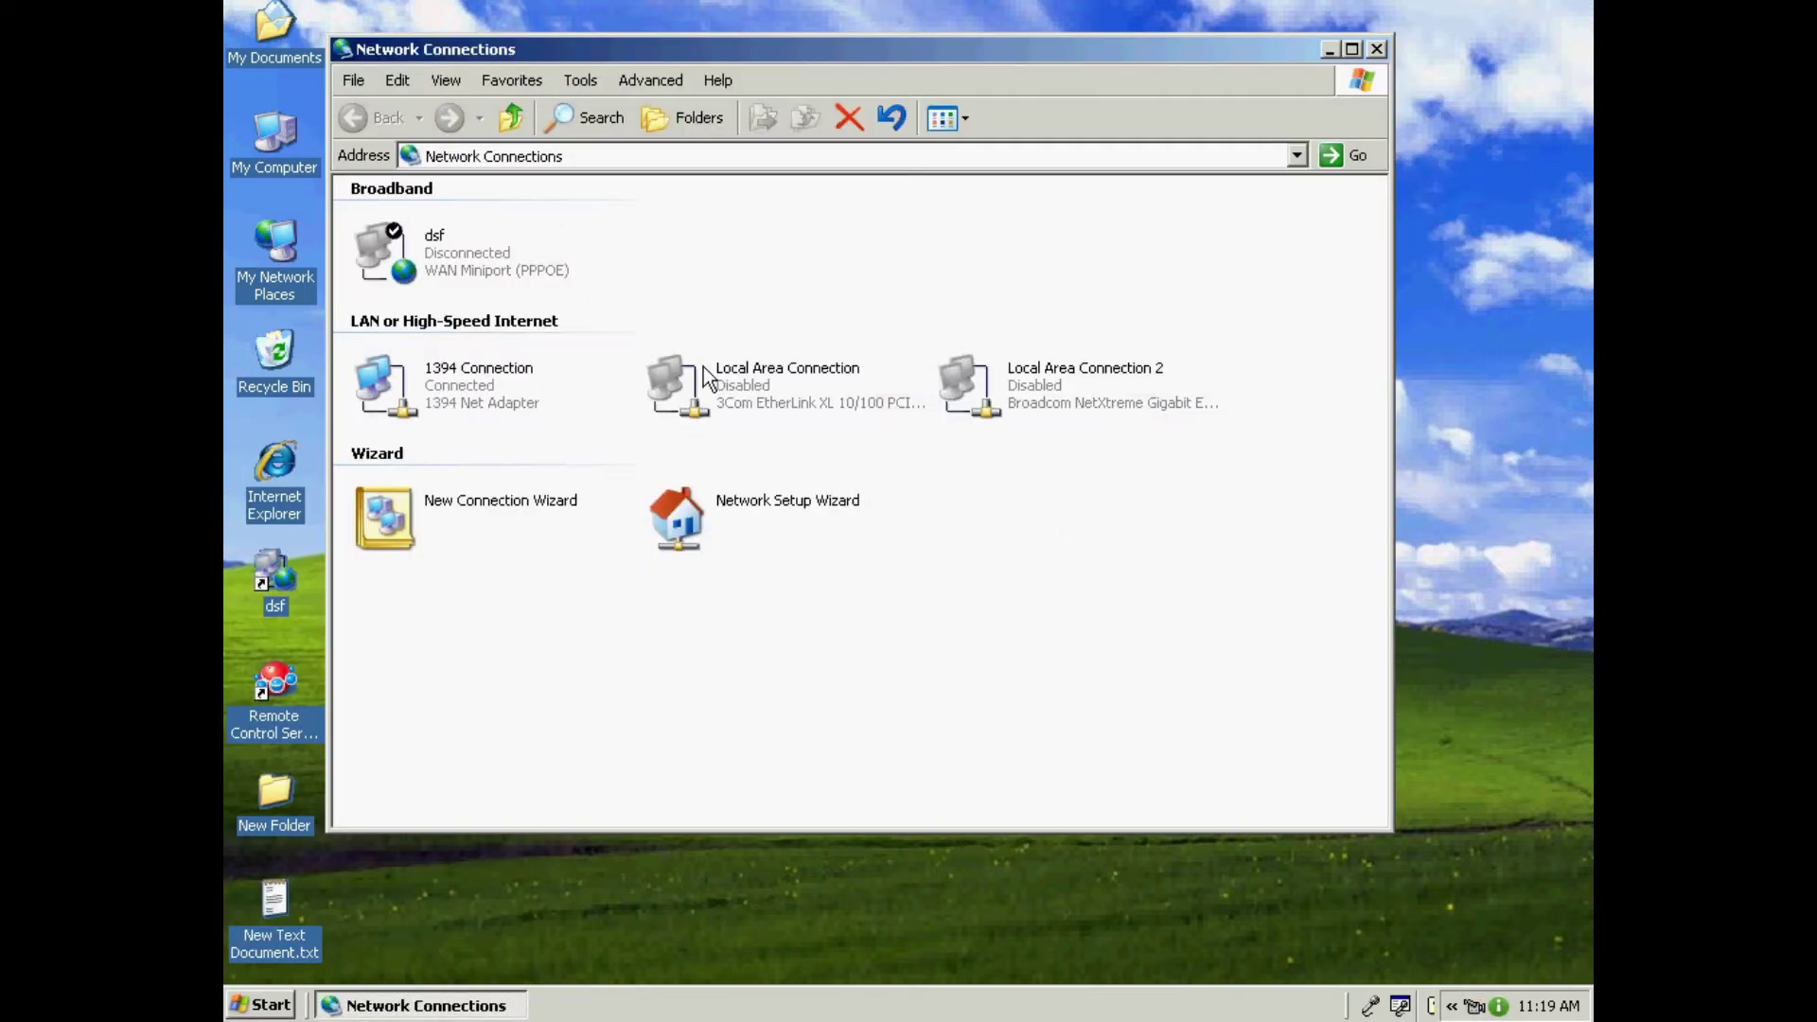
{"action": "right_click", "coordinate": [703, 367]}
{"action": "left_click", "coordinate": [756, 372]}
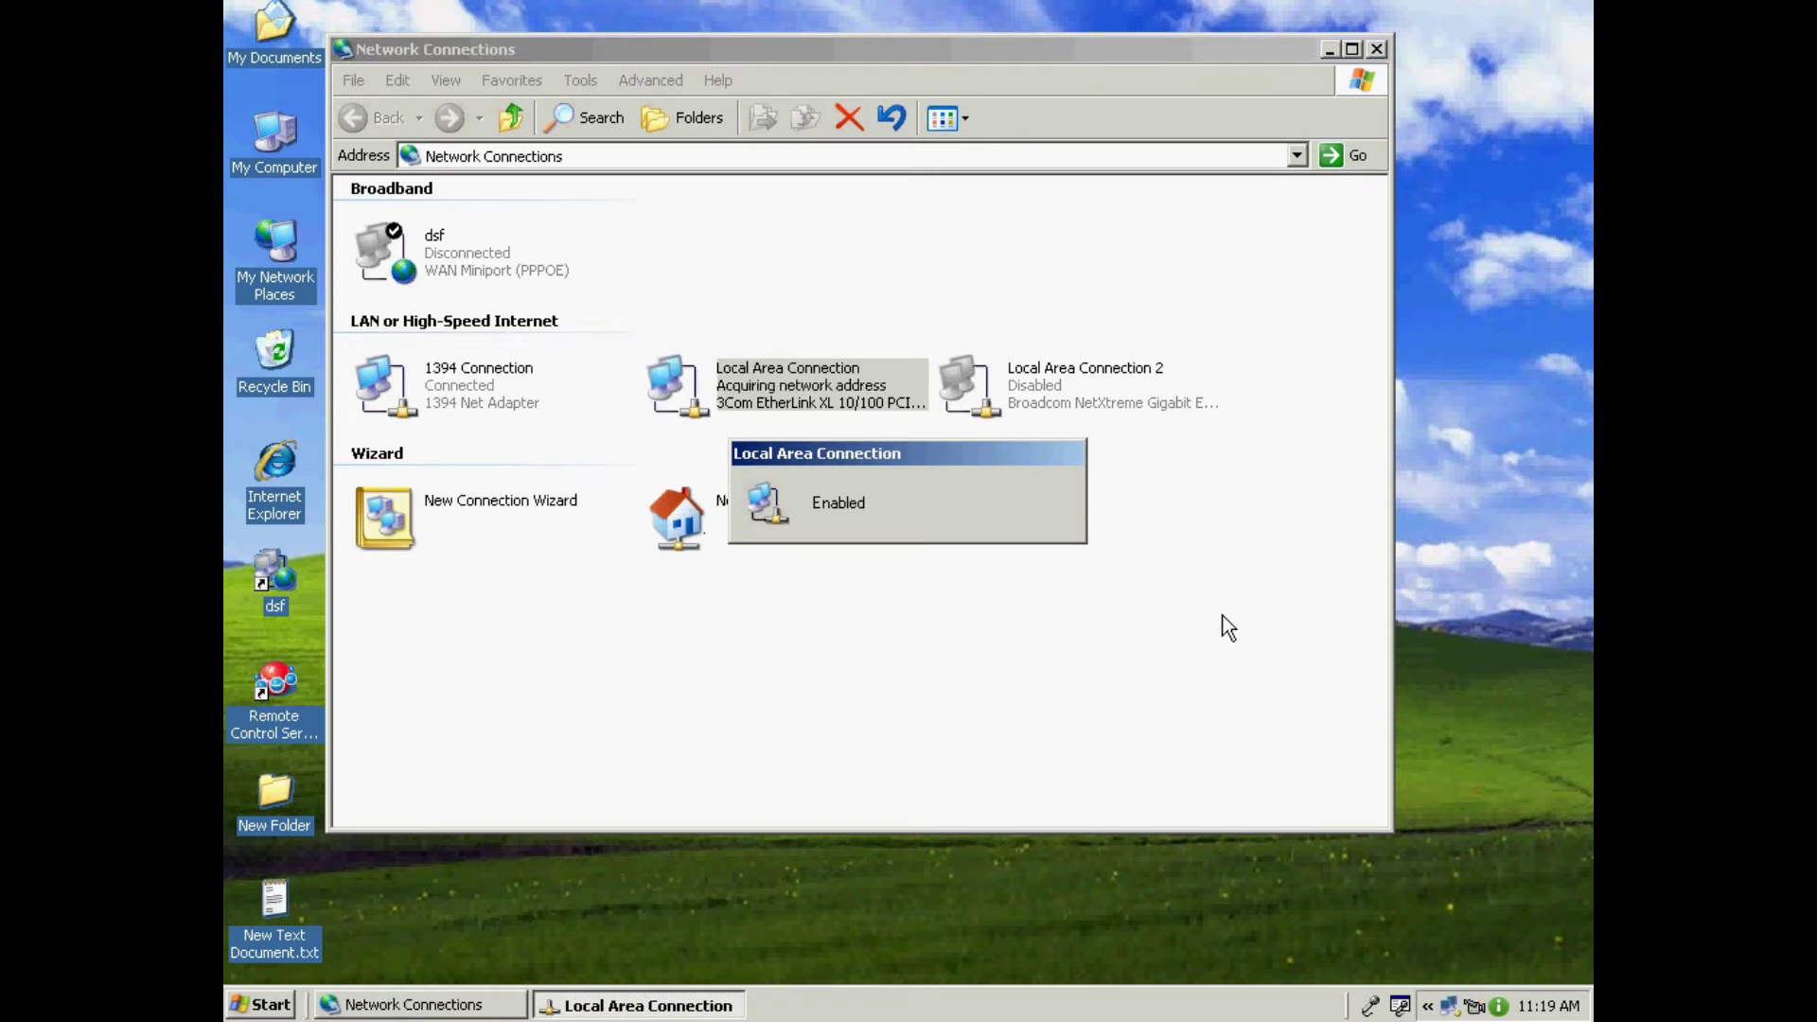
Step: Close Network Connections and start WinBox Loader from the 'Shortcut to winbox' desktop icon
{"action": "left_click", "coordinate": [1377, 49]}
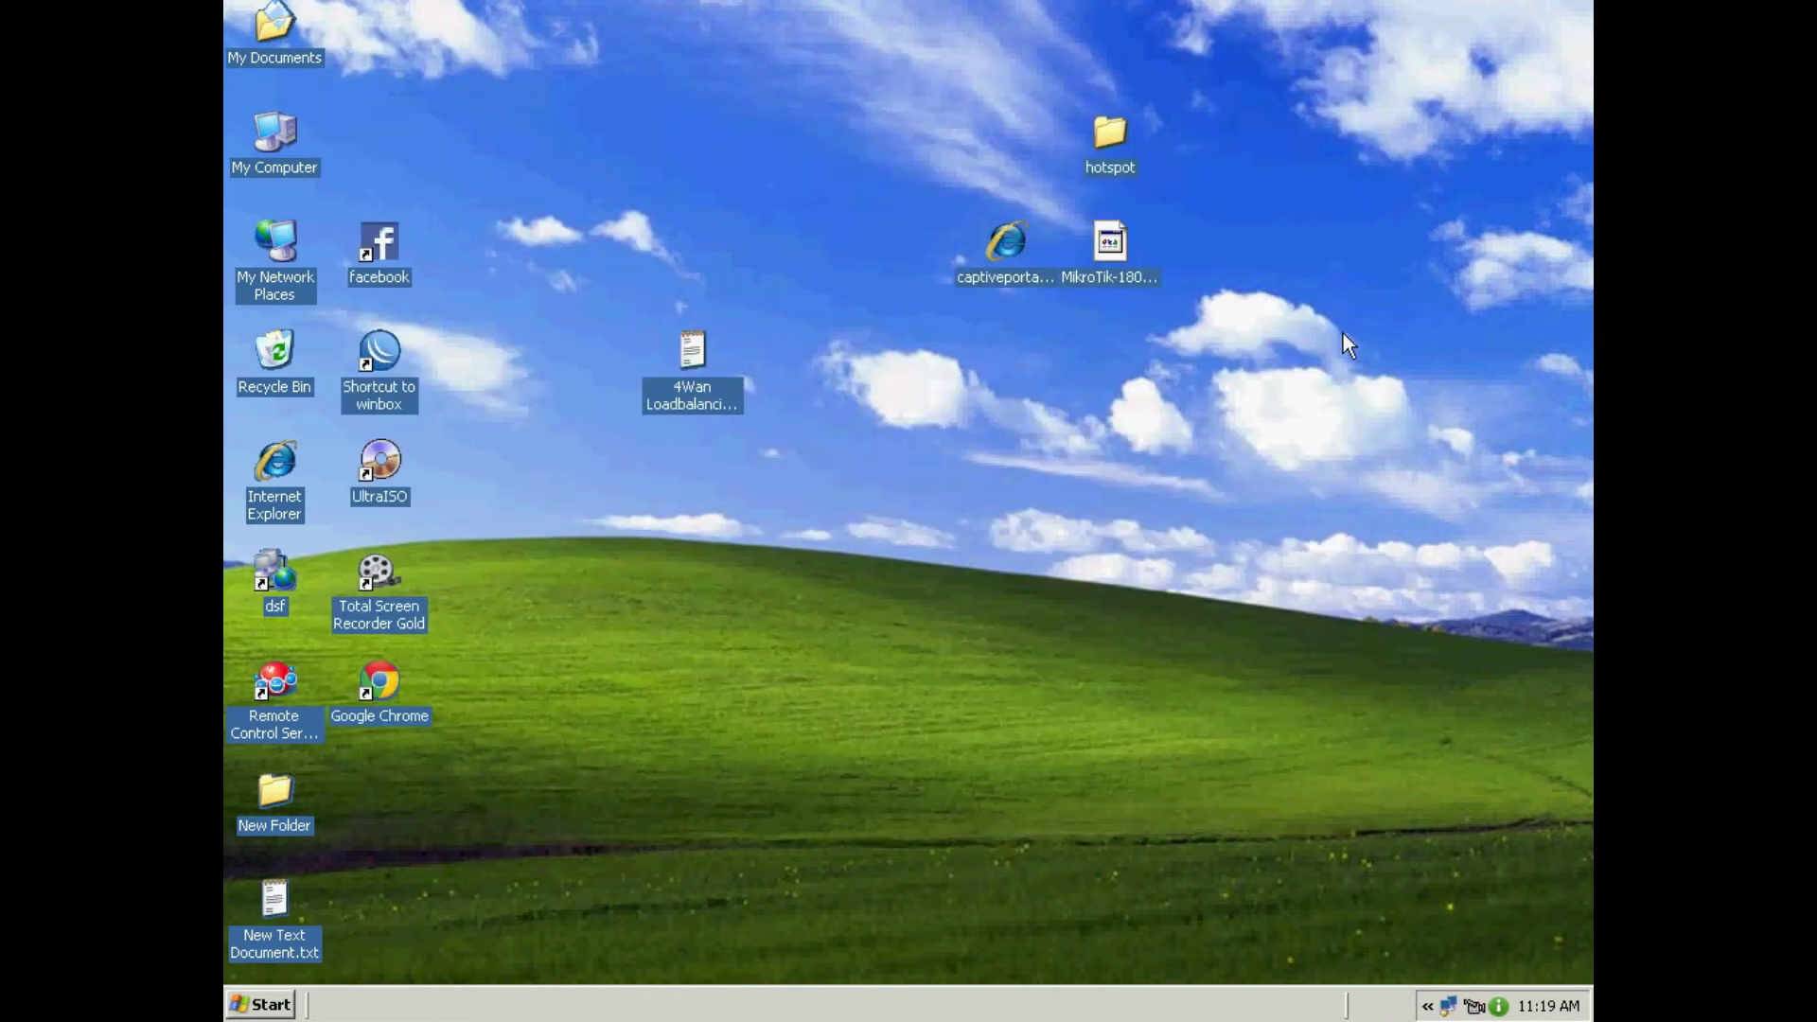
{"action": "double_click", "coordinate": [381, 350]}
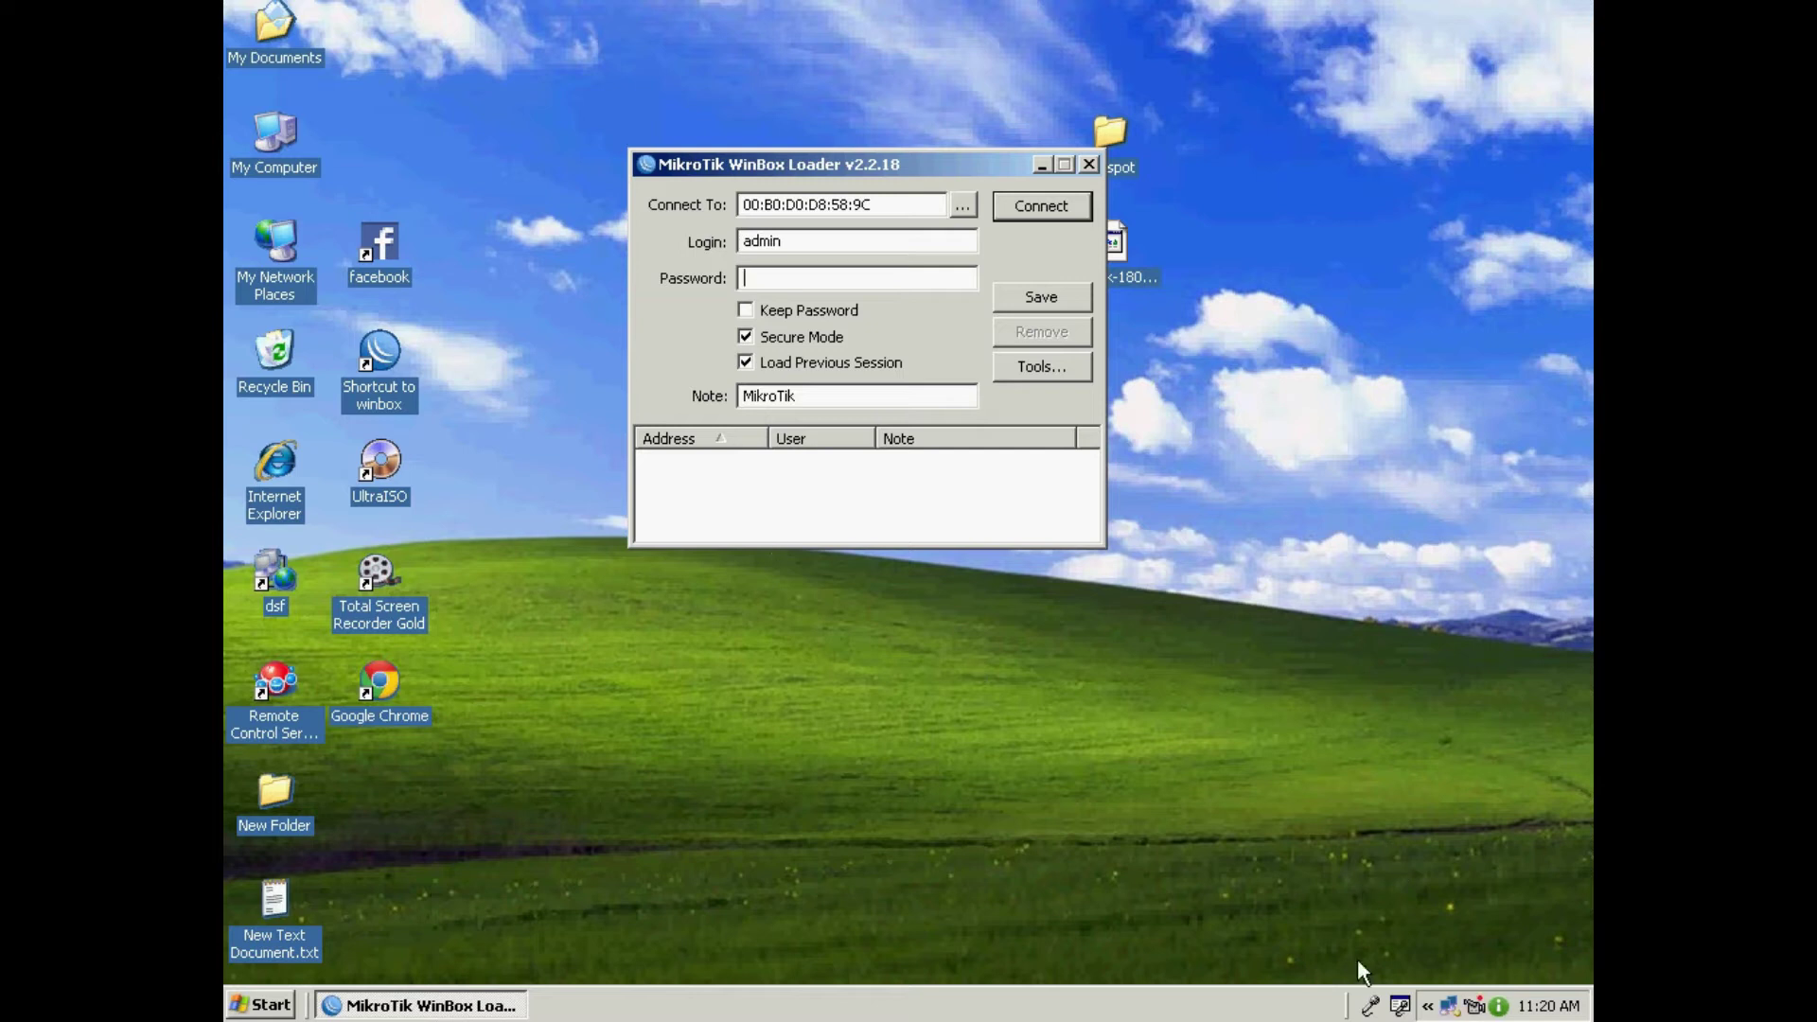
Step: Connect to the router using the prefilled MAC address and admin login
{"action": "left_click", "coordinate": [1426, 1007]}
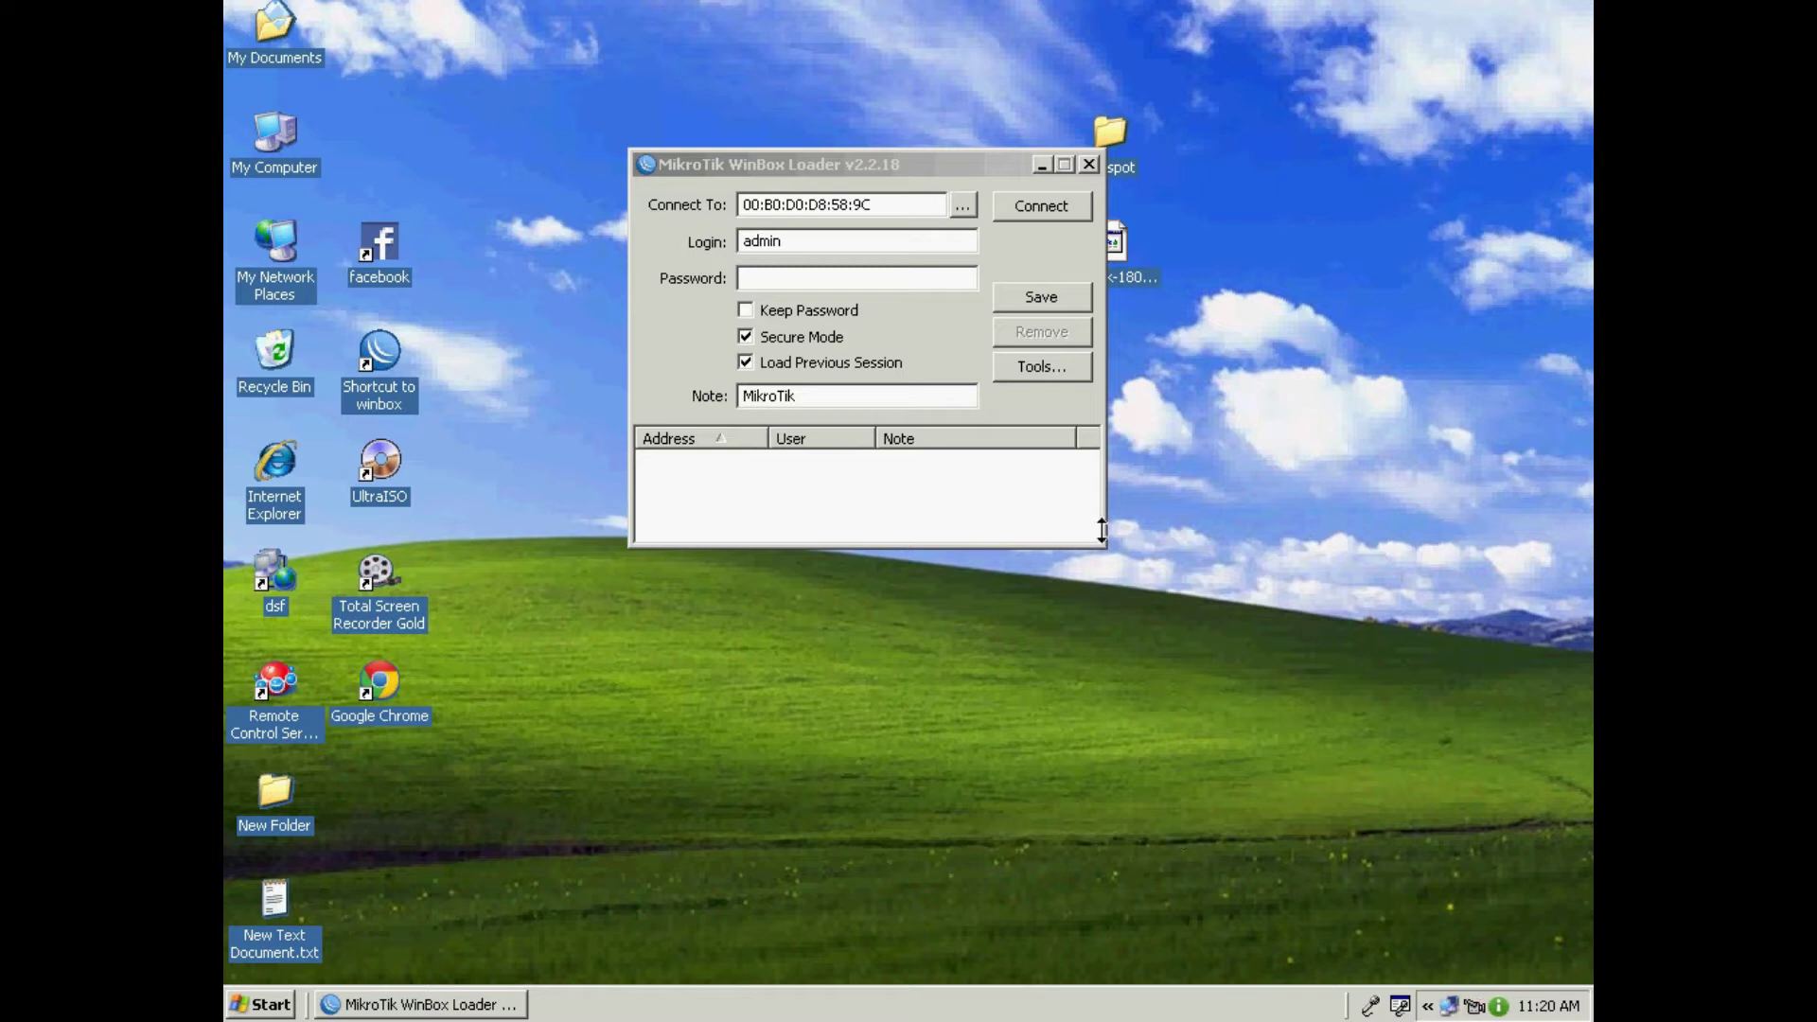
{"action": "left_click", "coordinate": [1034, 199]}
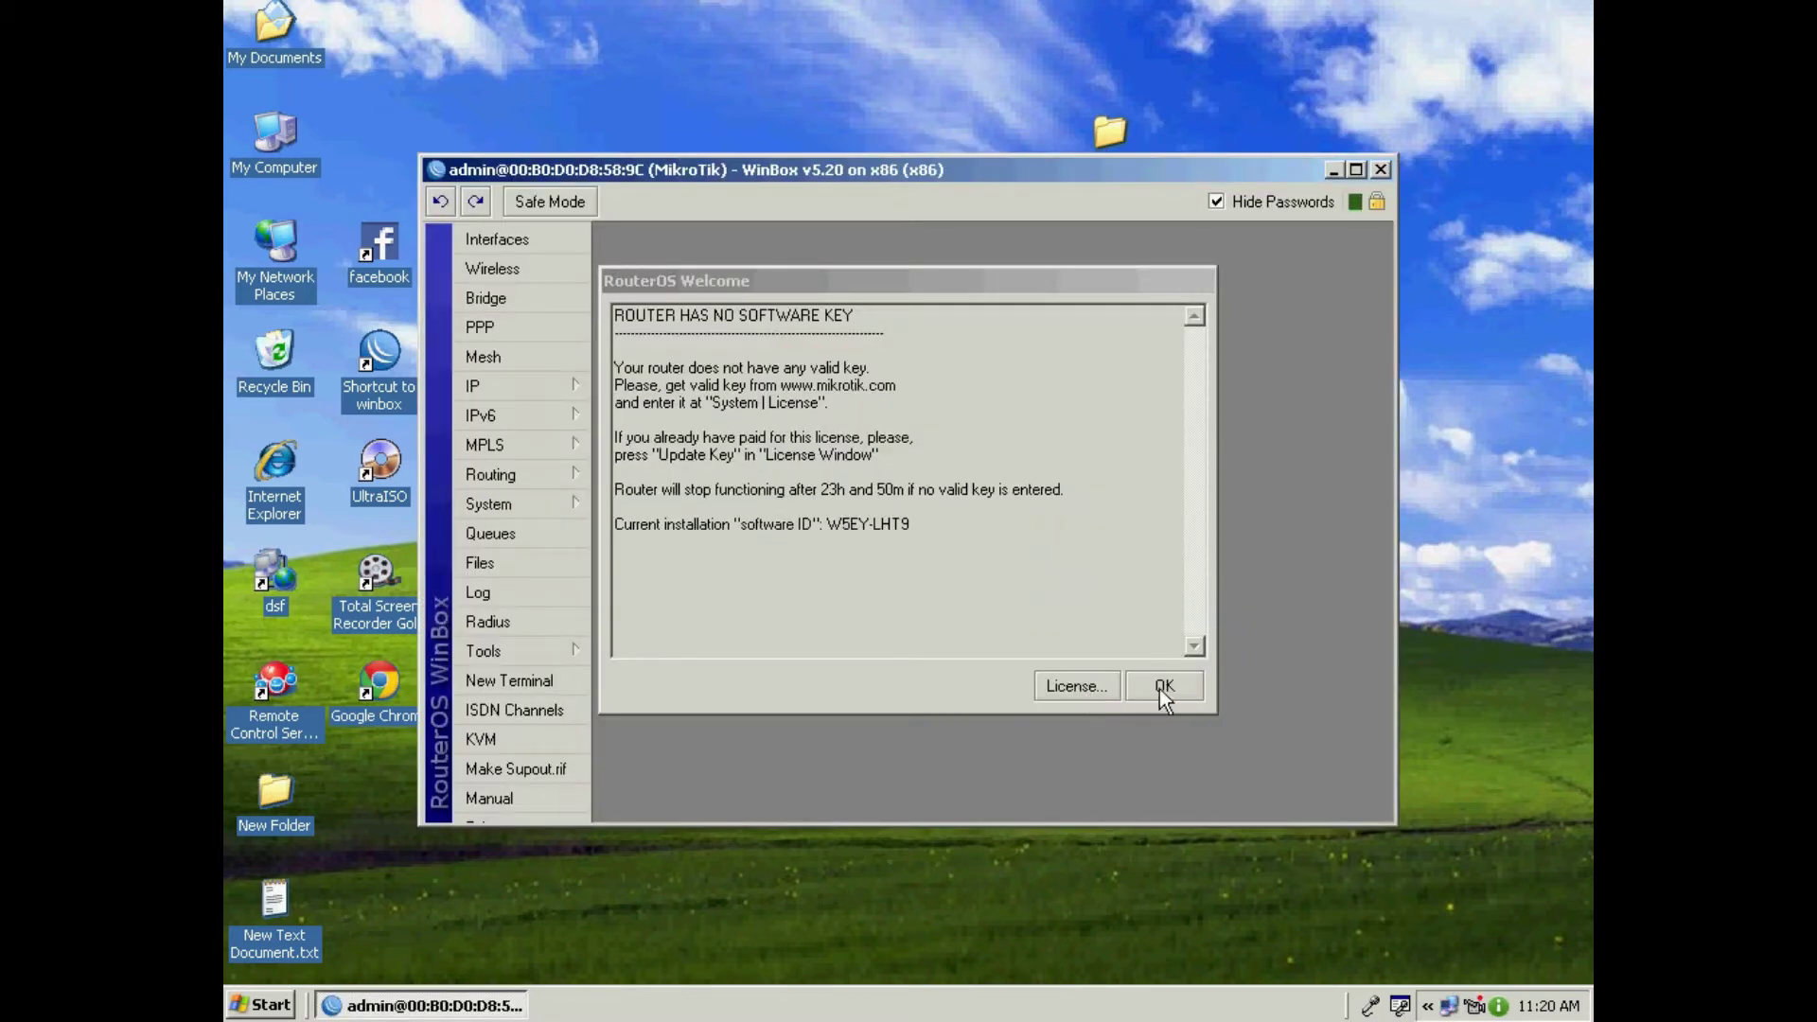
Step: Import the router's .KEY licence file from the License window, confirm the reboot, and exit WinBox
{"action": "left_click", "coordinate": [1080, 687]}
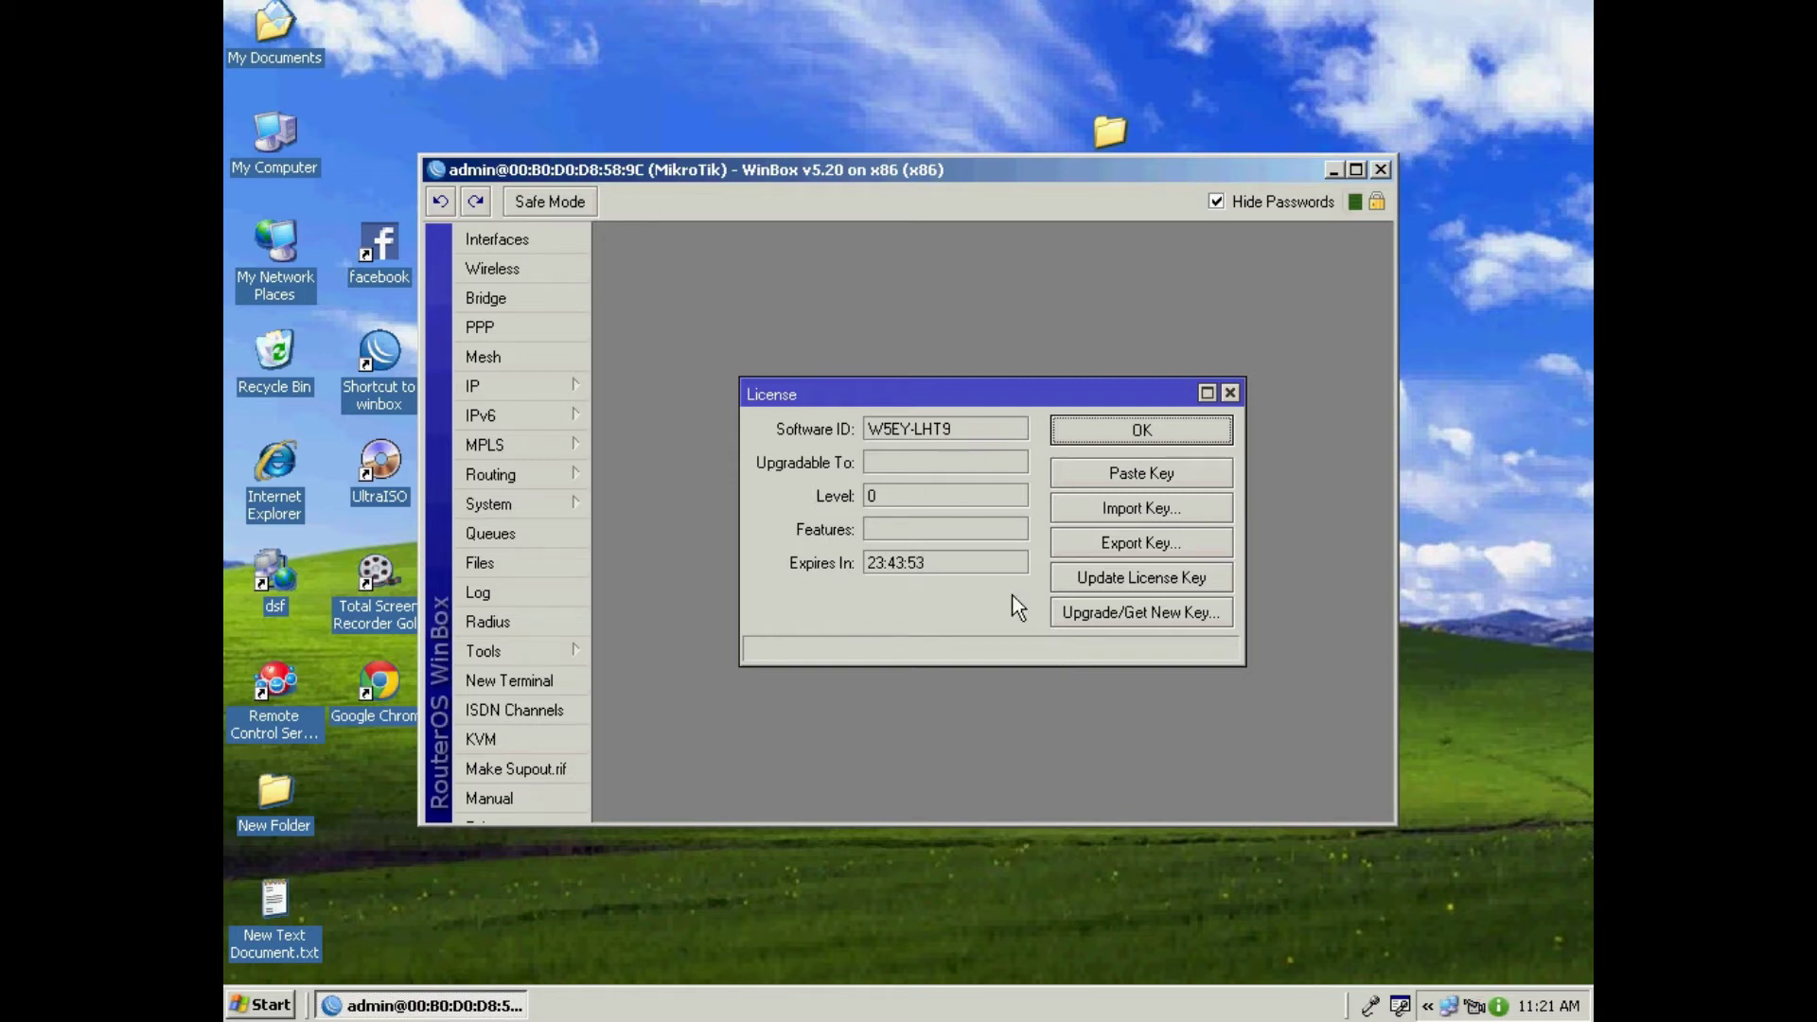
{"action": "left_click", "coordinate": [1132, 510]}
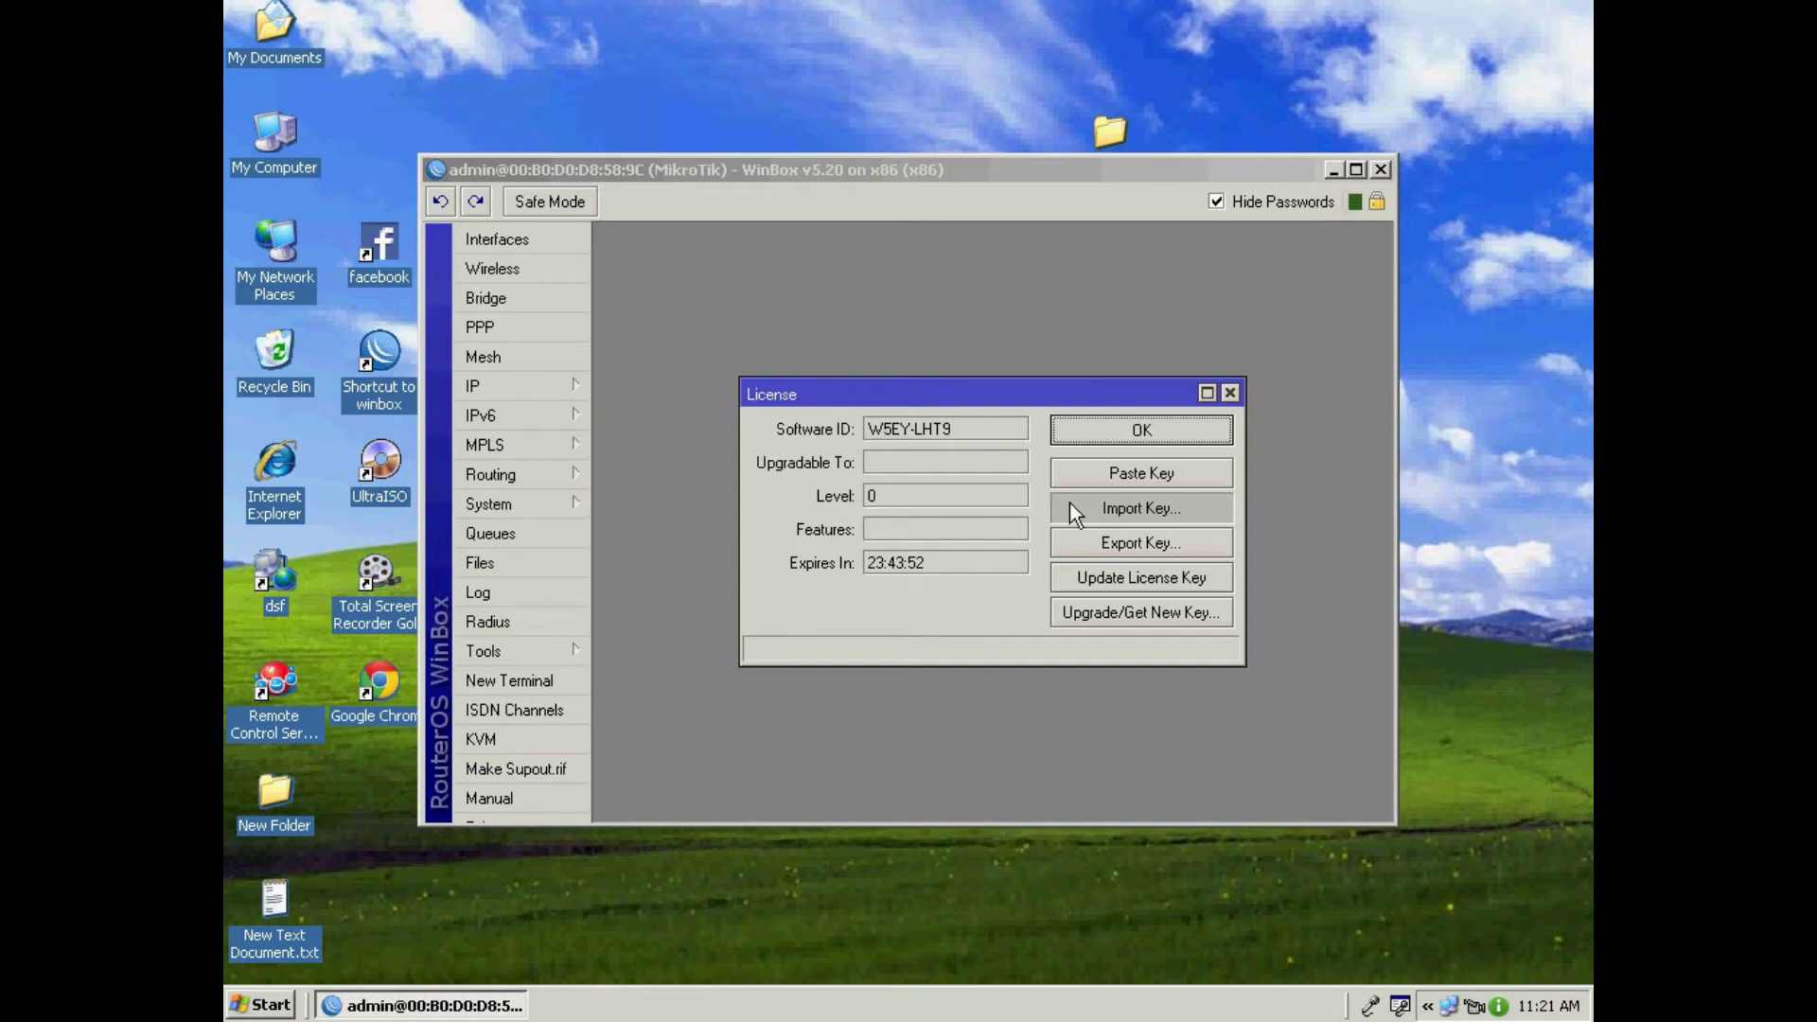
{"action": "left_click", "coordinate": [1070, 504]}
{"action": "left_click", "coordinate": [604, 278]}
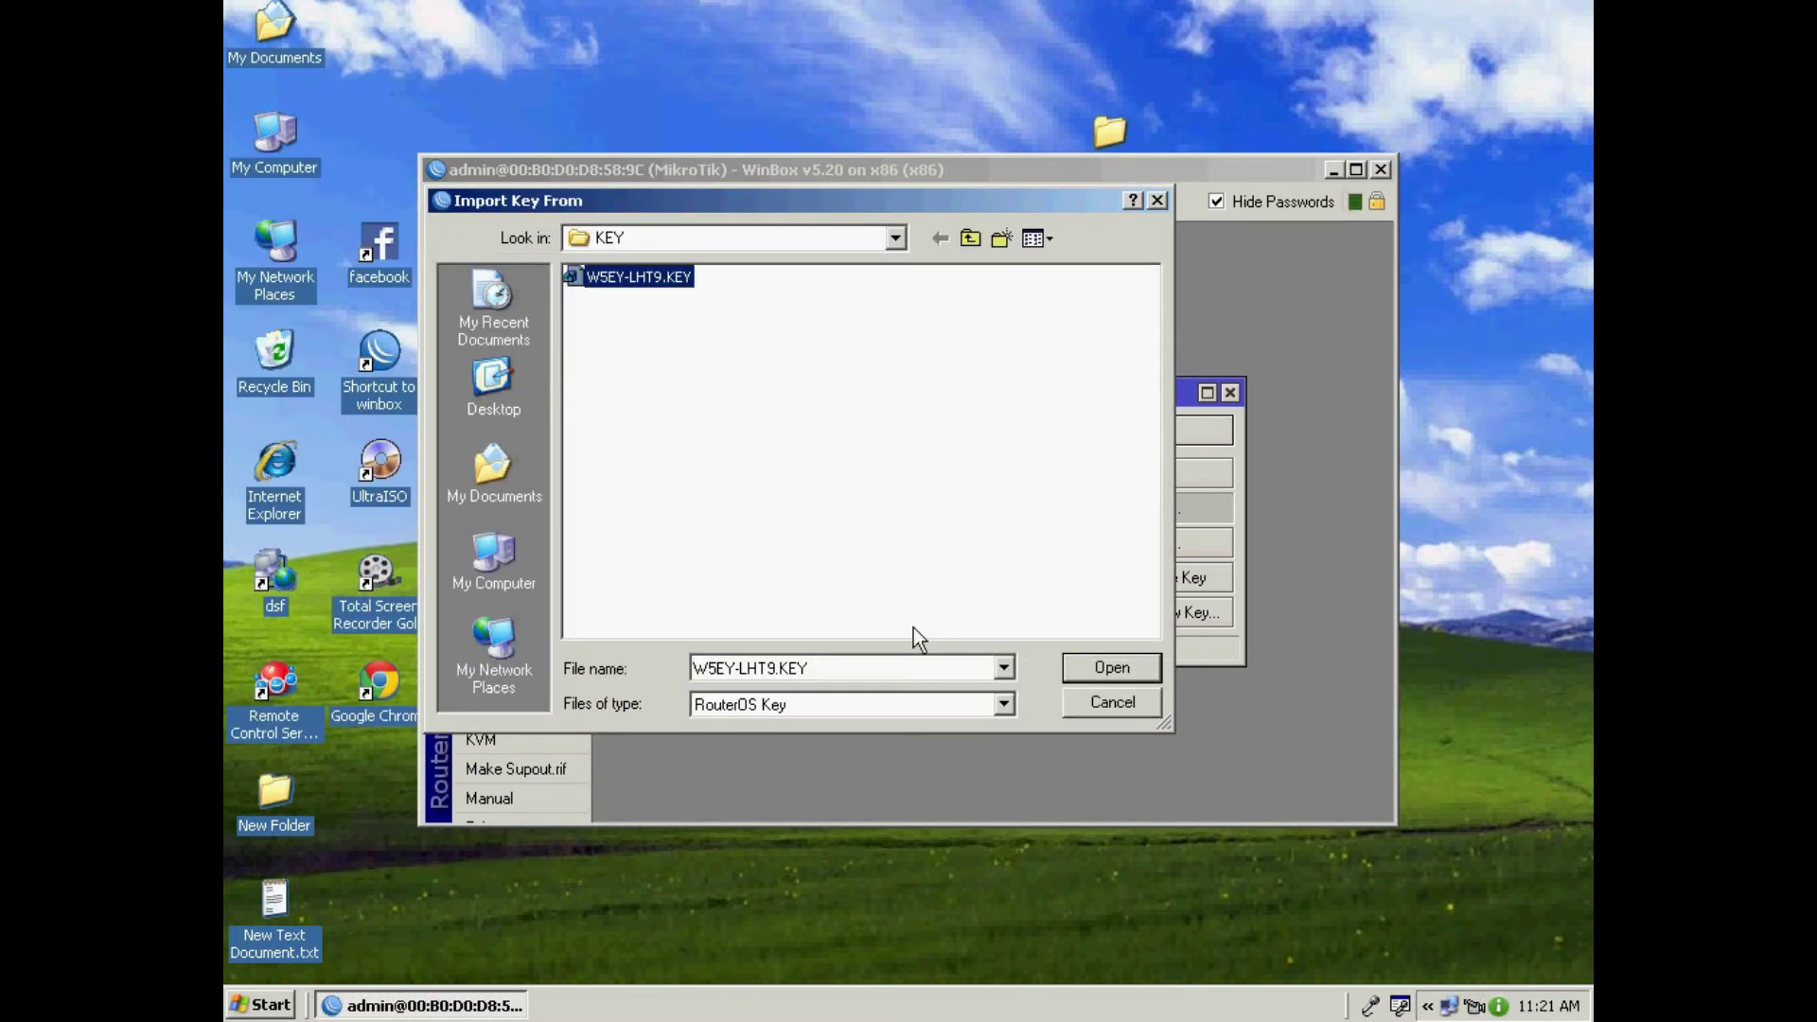
{"action": "left_click", "coordinate": [1107, 665]}
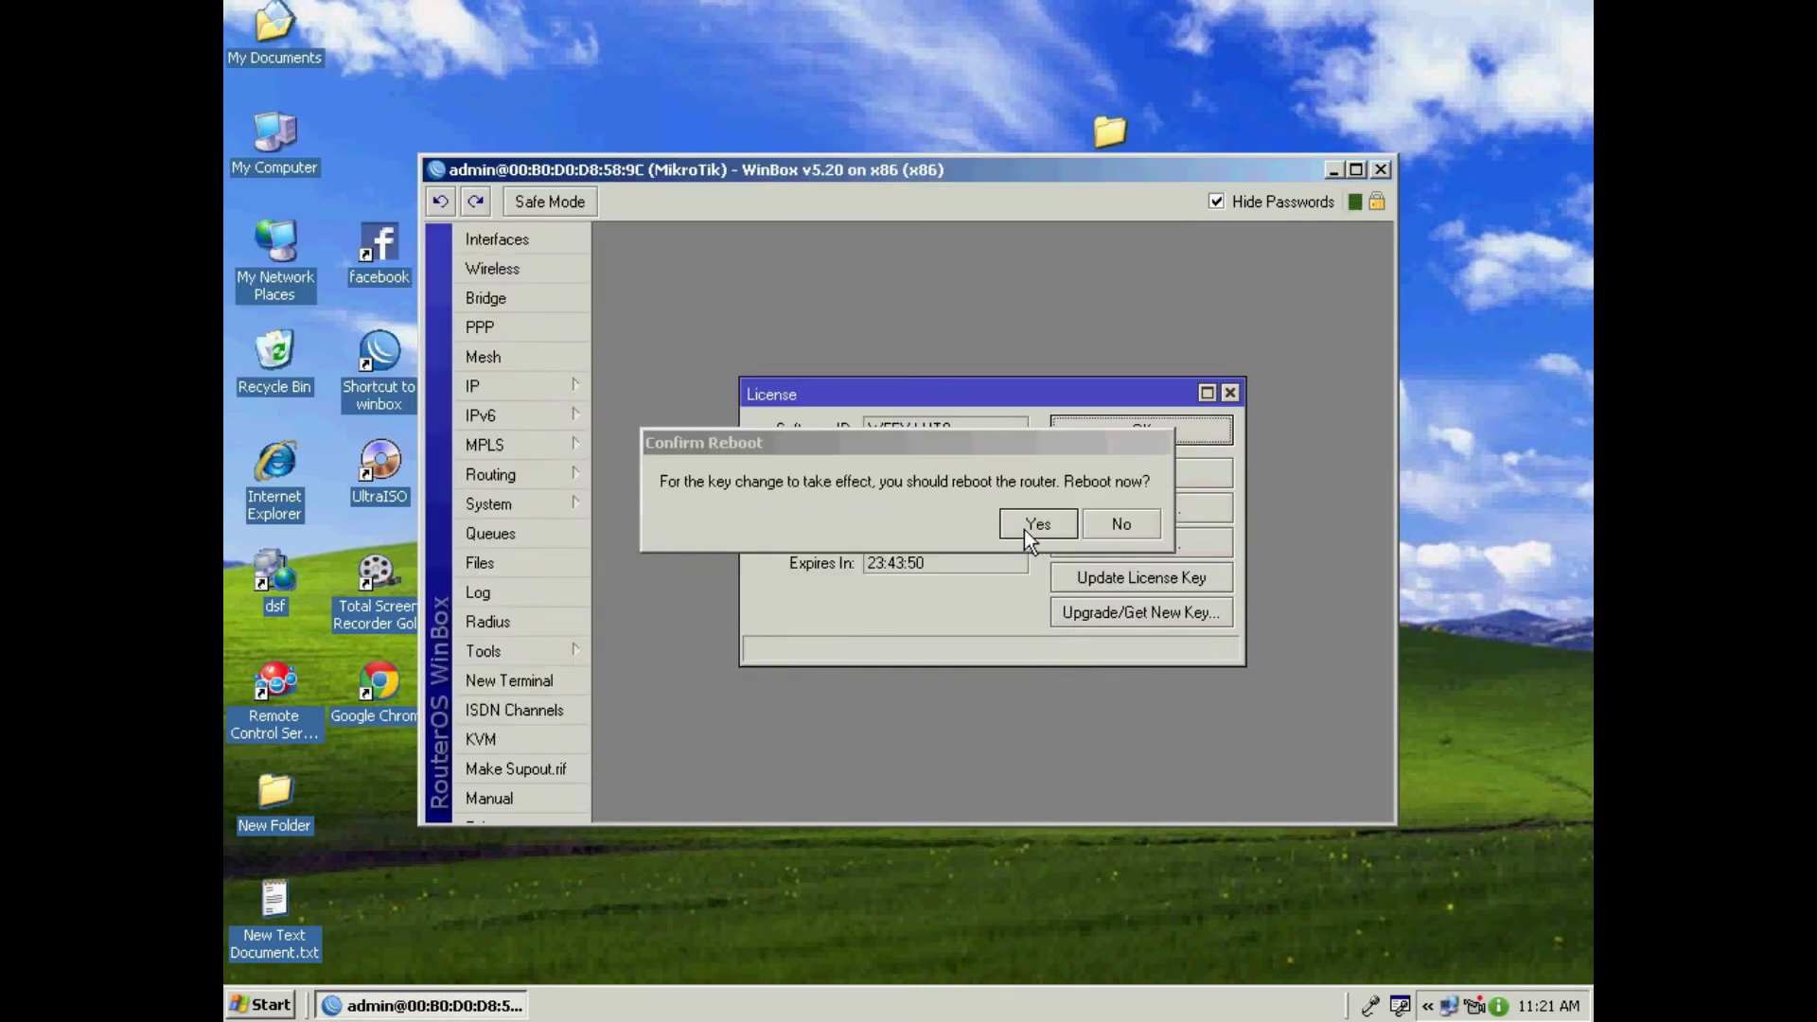
{"action": "left_click", "coordinate": [1028, 530]}
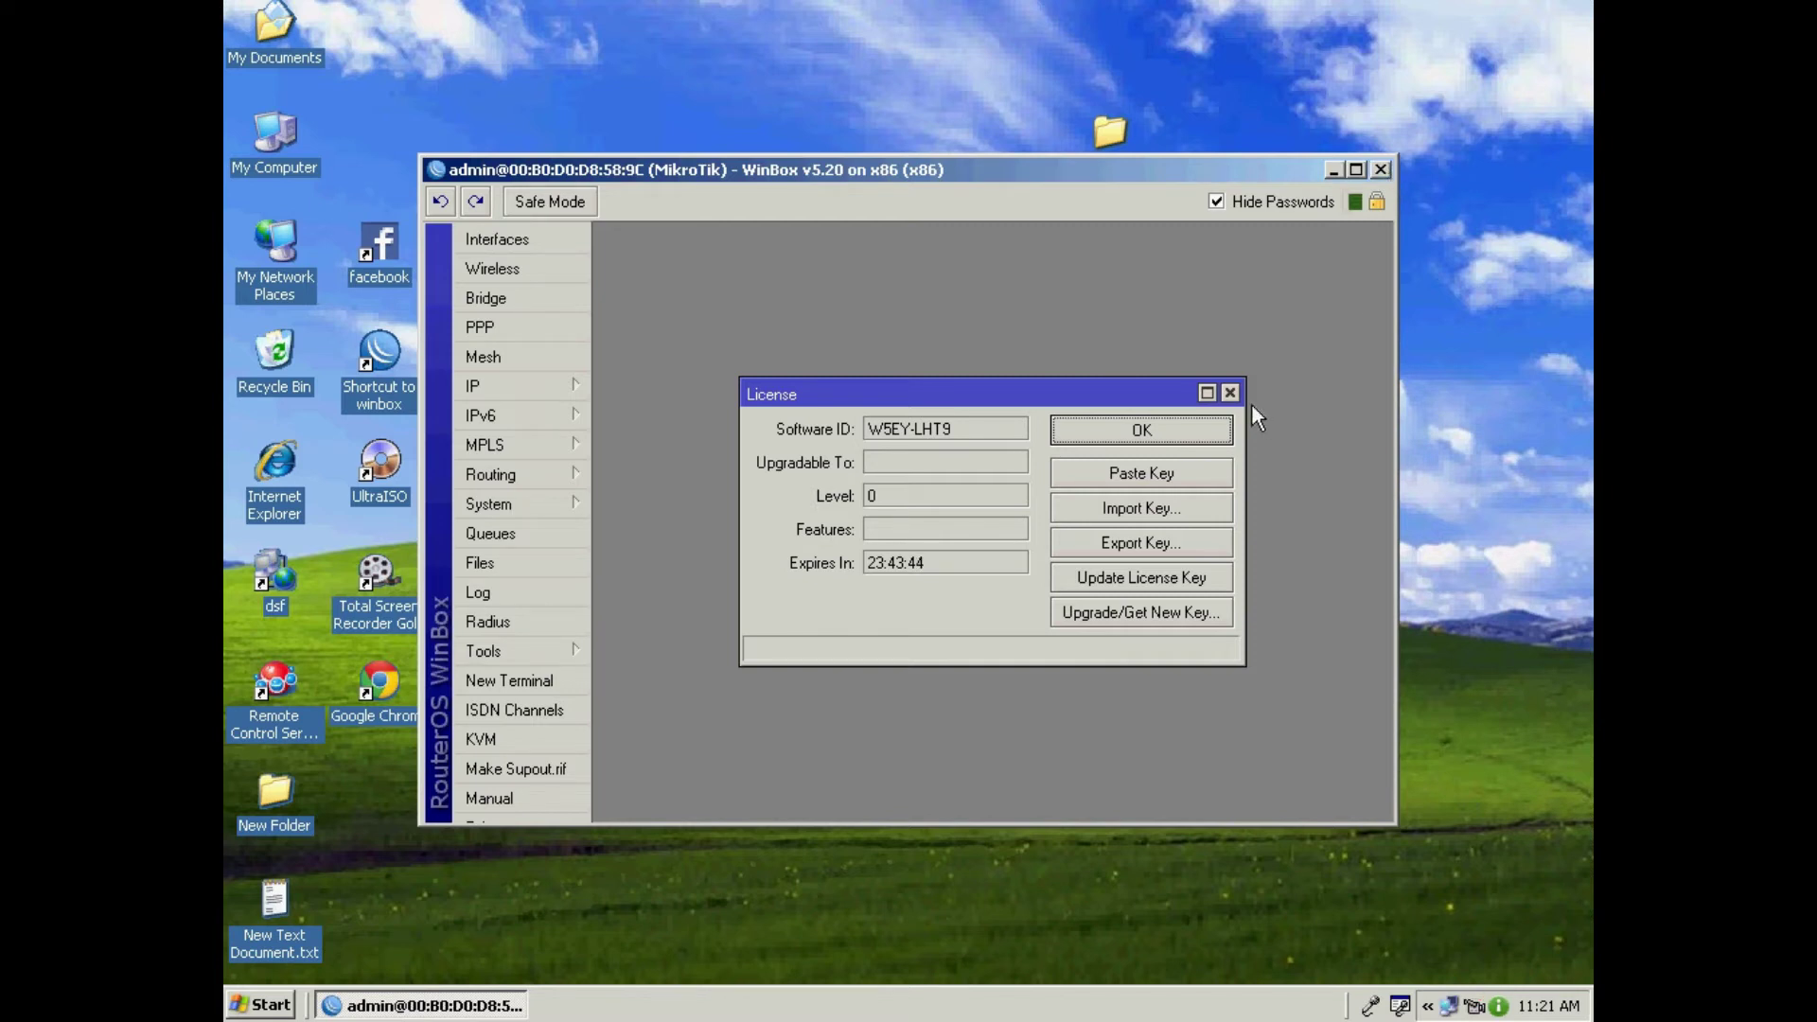
{"action": "key", "text": "alt+F4"}
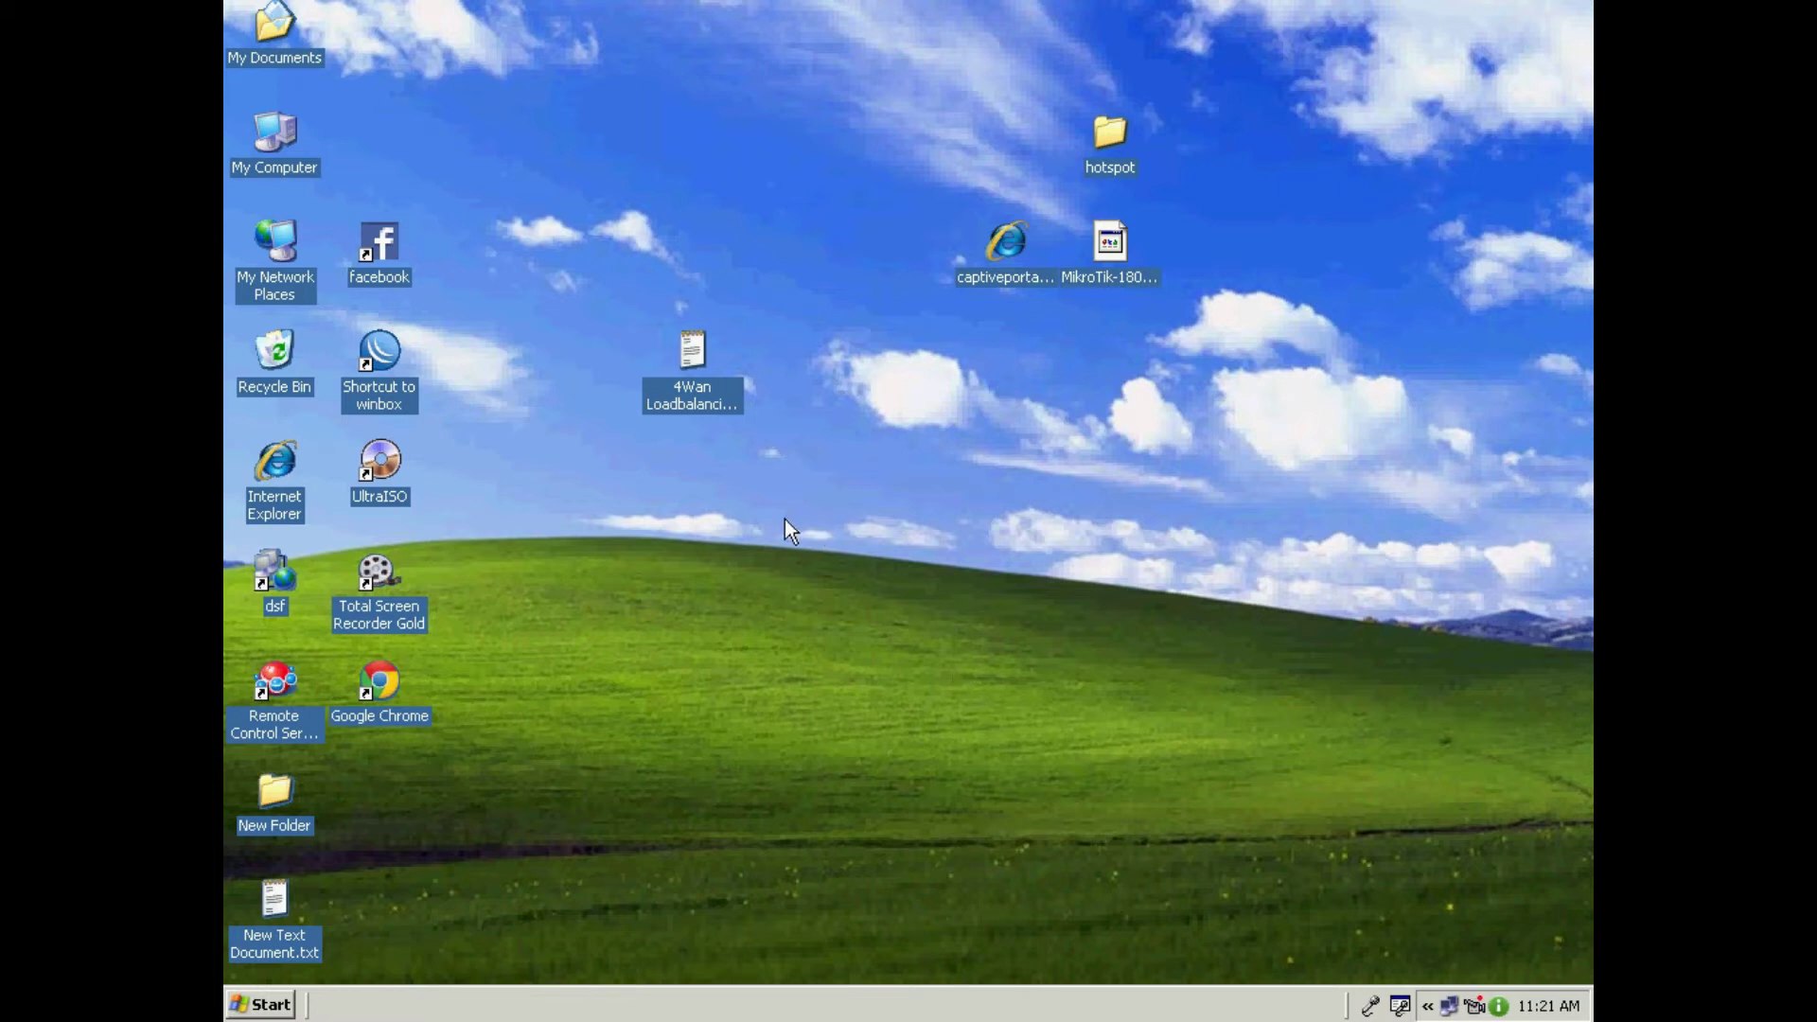
Step: Drag the MikroTik-18092013-1554.backup icon to the right of the hotspot folder
{"action": "left_click", "coordinate": [1010, 243]}
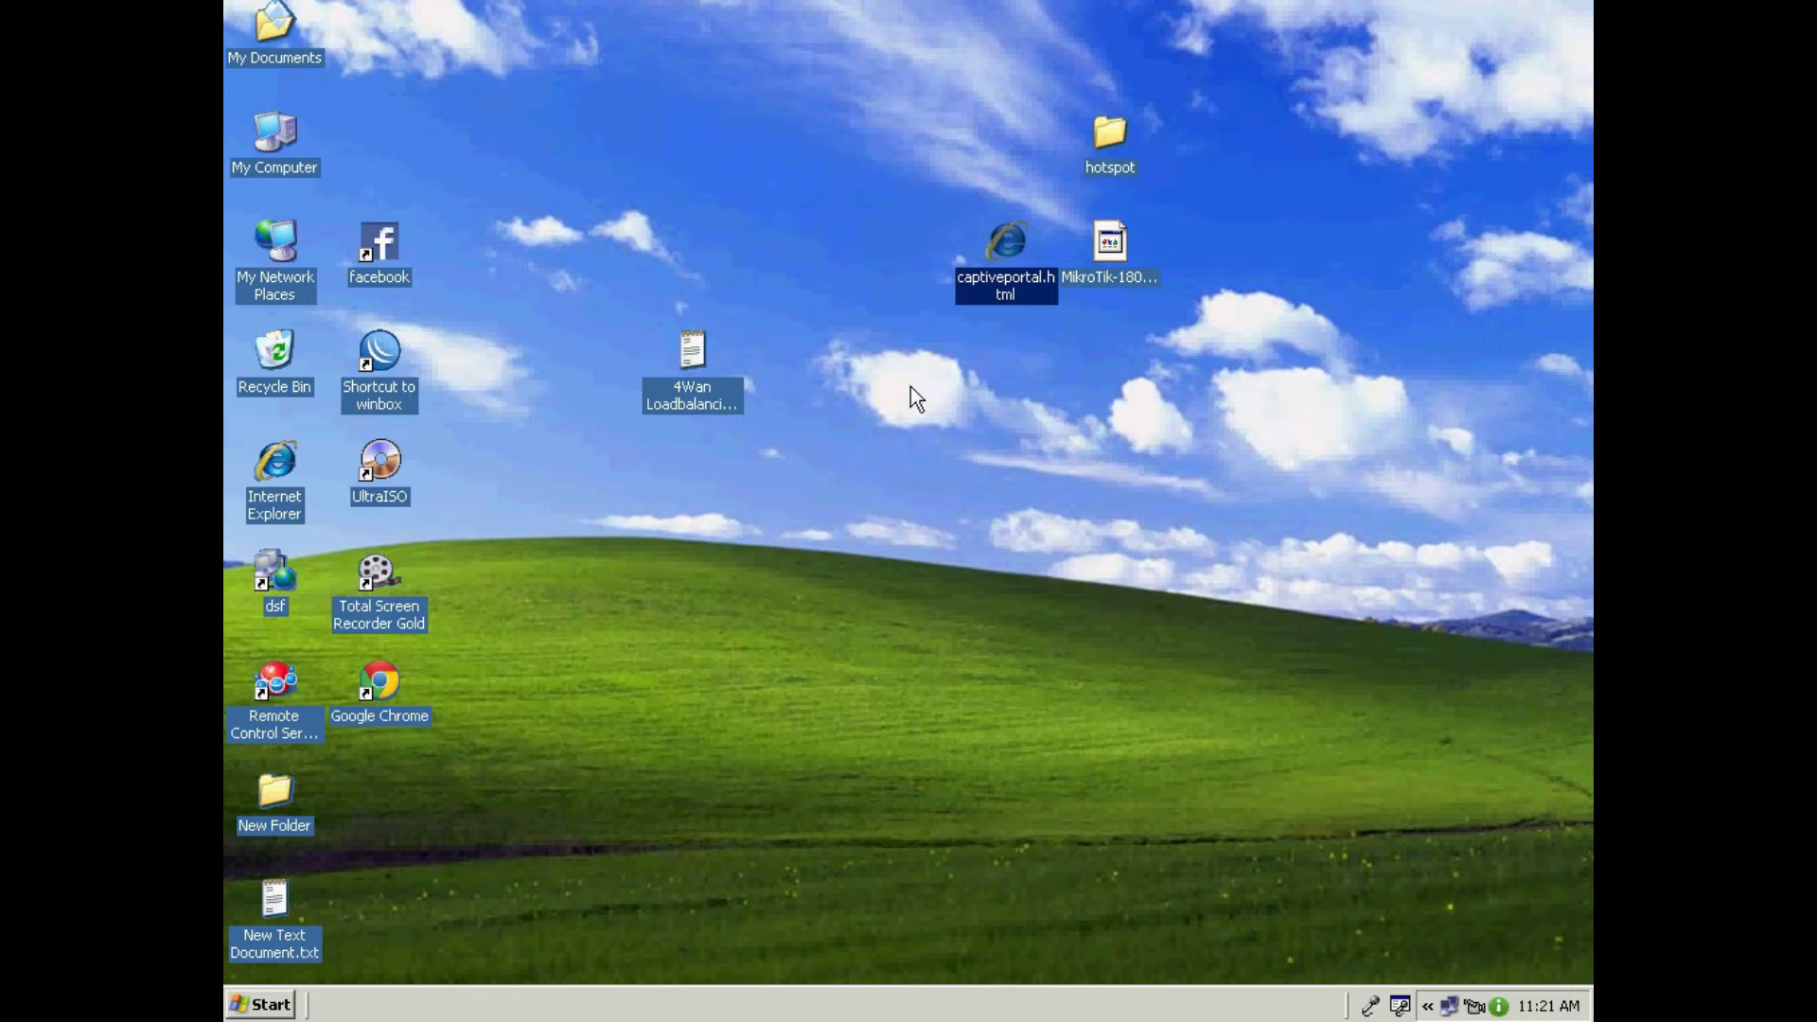
{"action": "left_click", "coordinate": [1115, 246]}
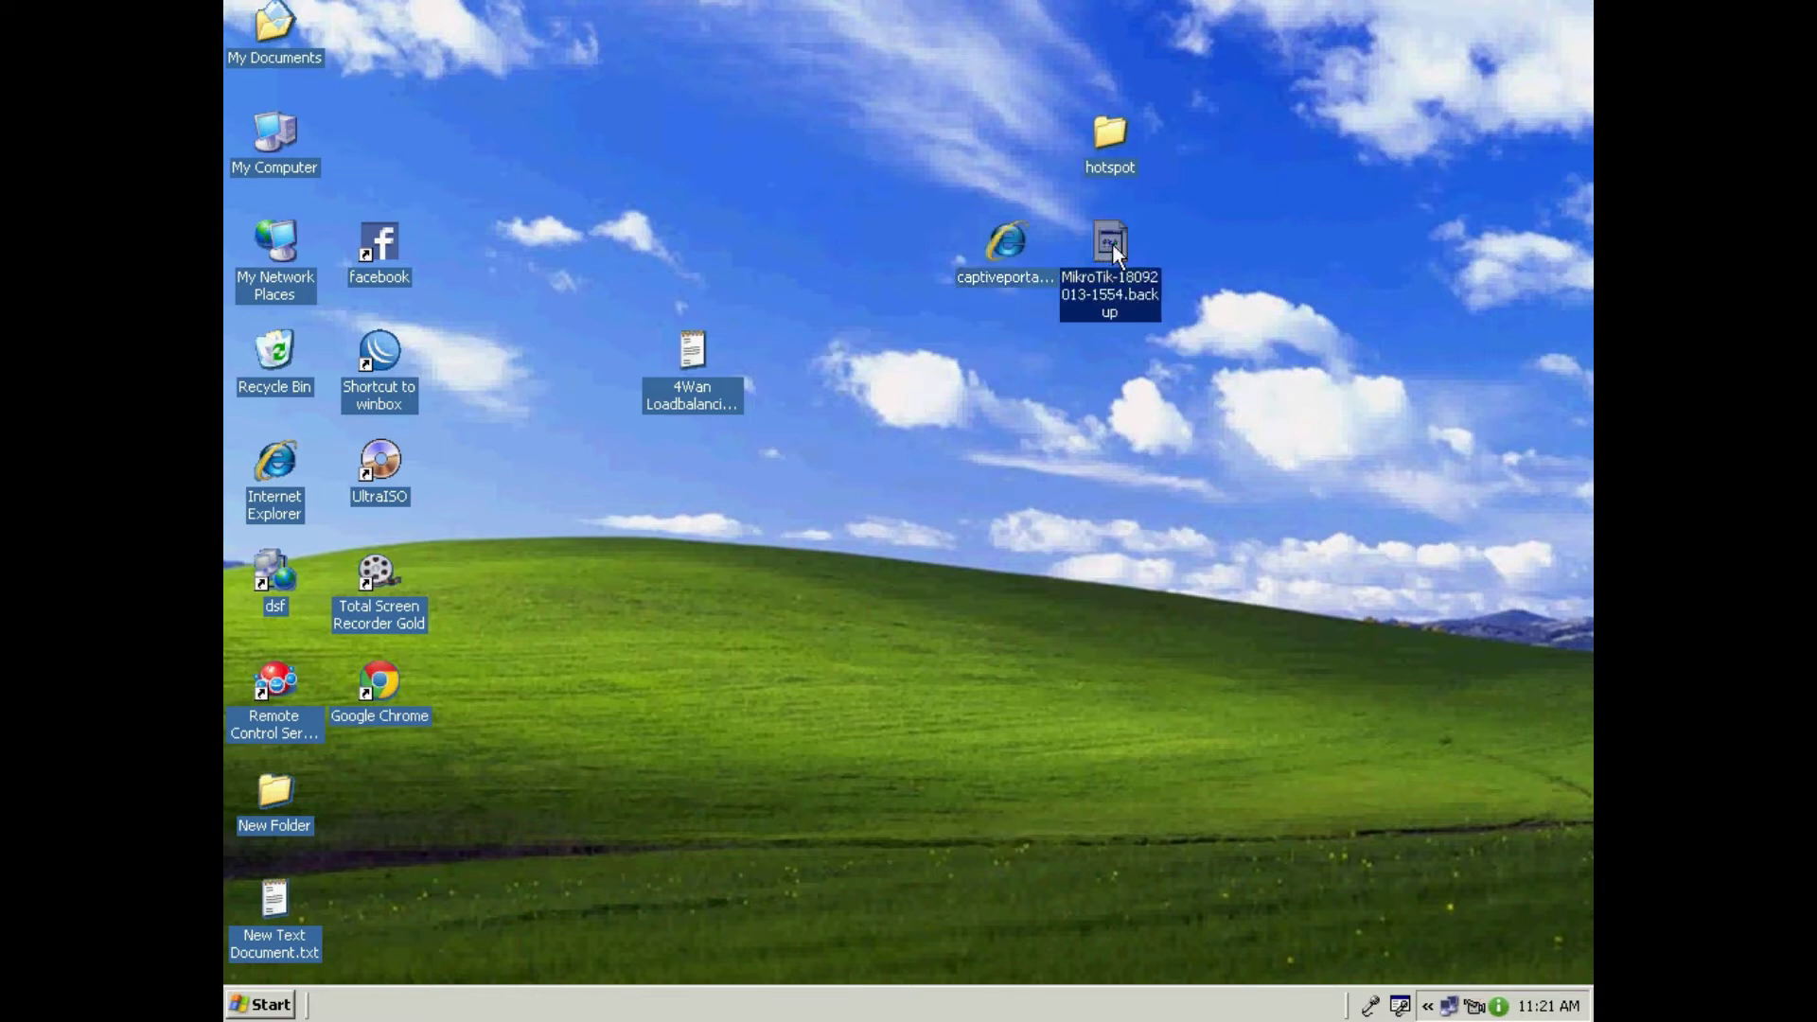
{"action": "left_click_drag", "start_coordinate": [1116, 241], "coordinate": [1220, 241]}
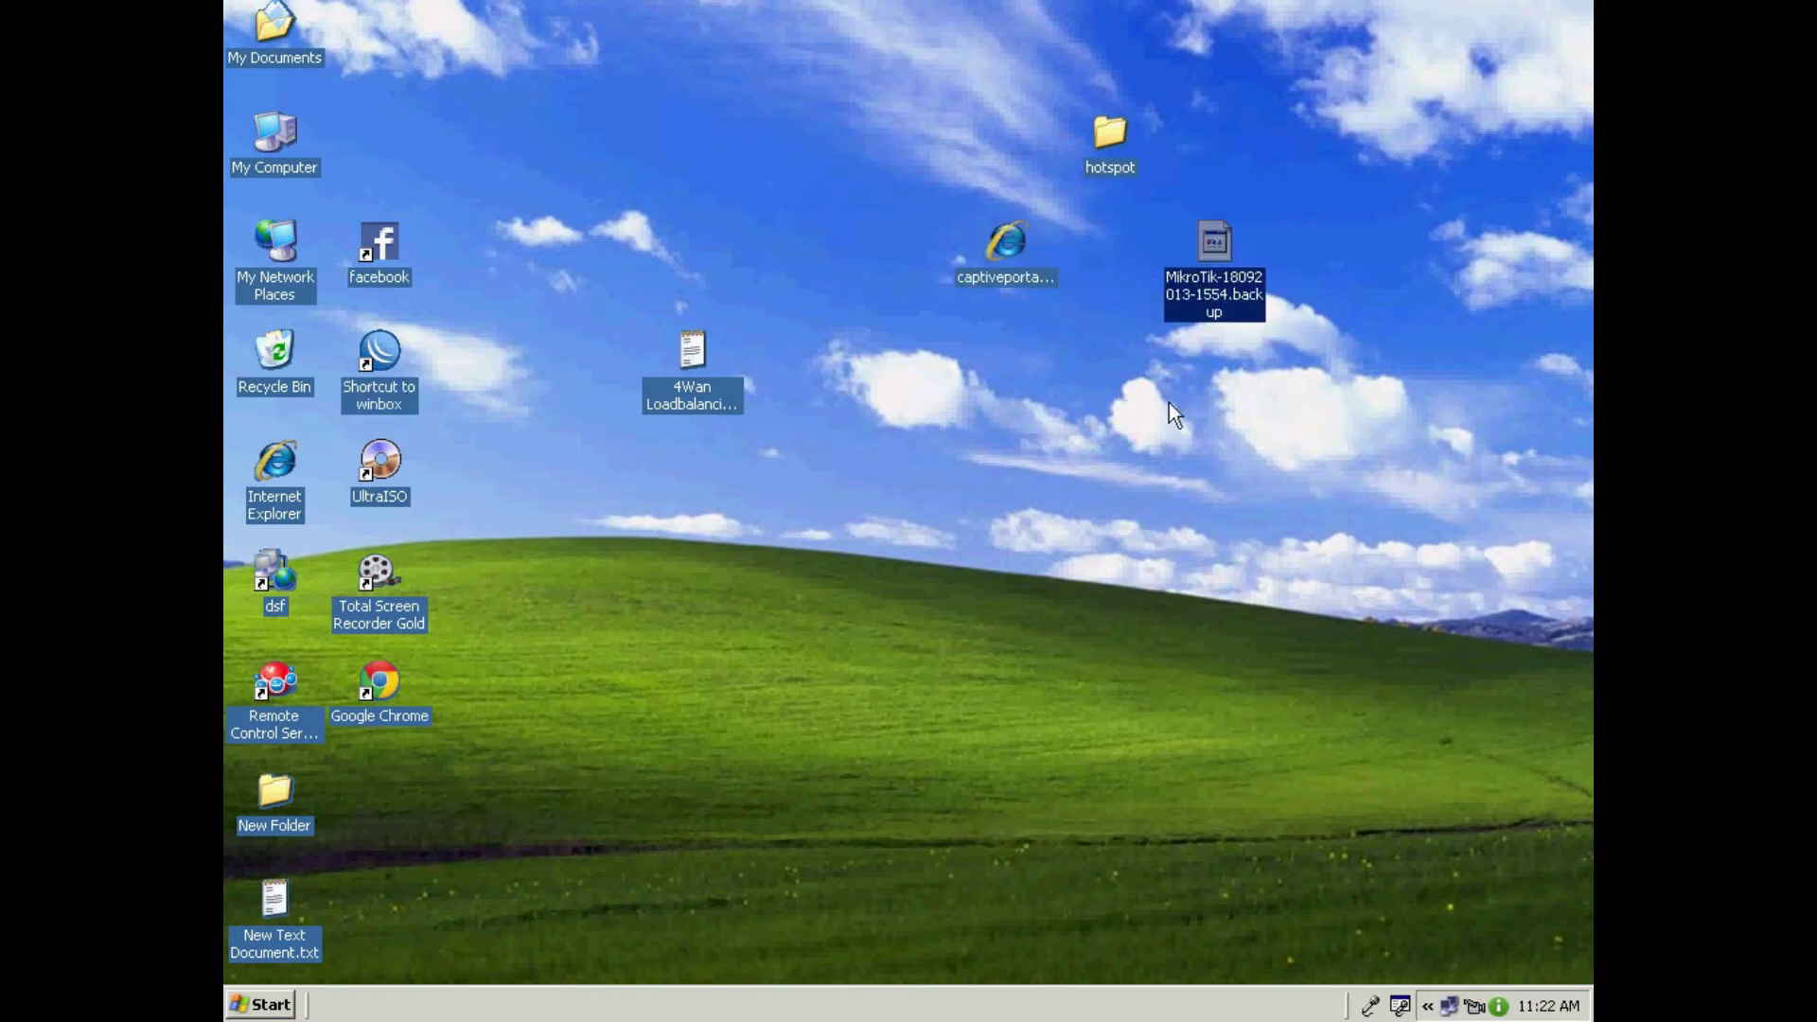
{"action": "left_click", "coordinate": [1025, 366]}
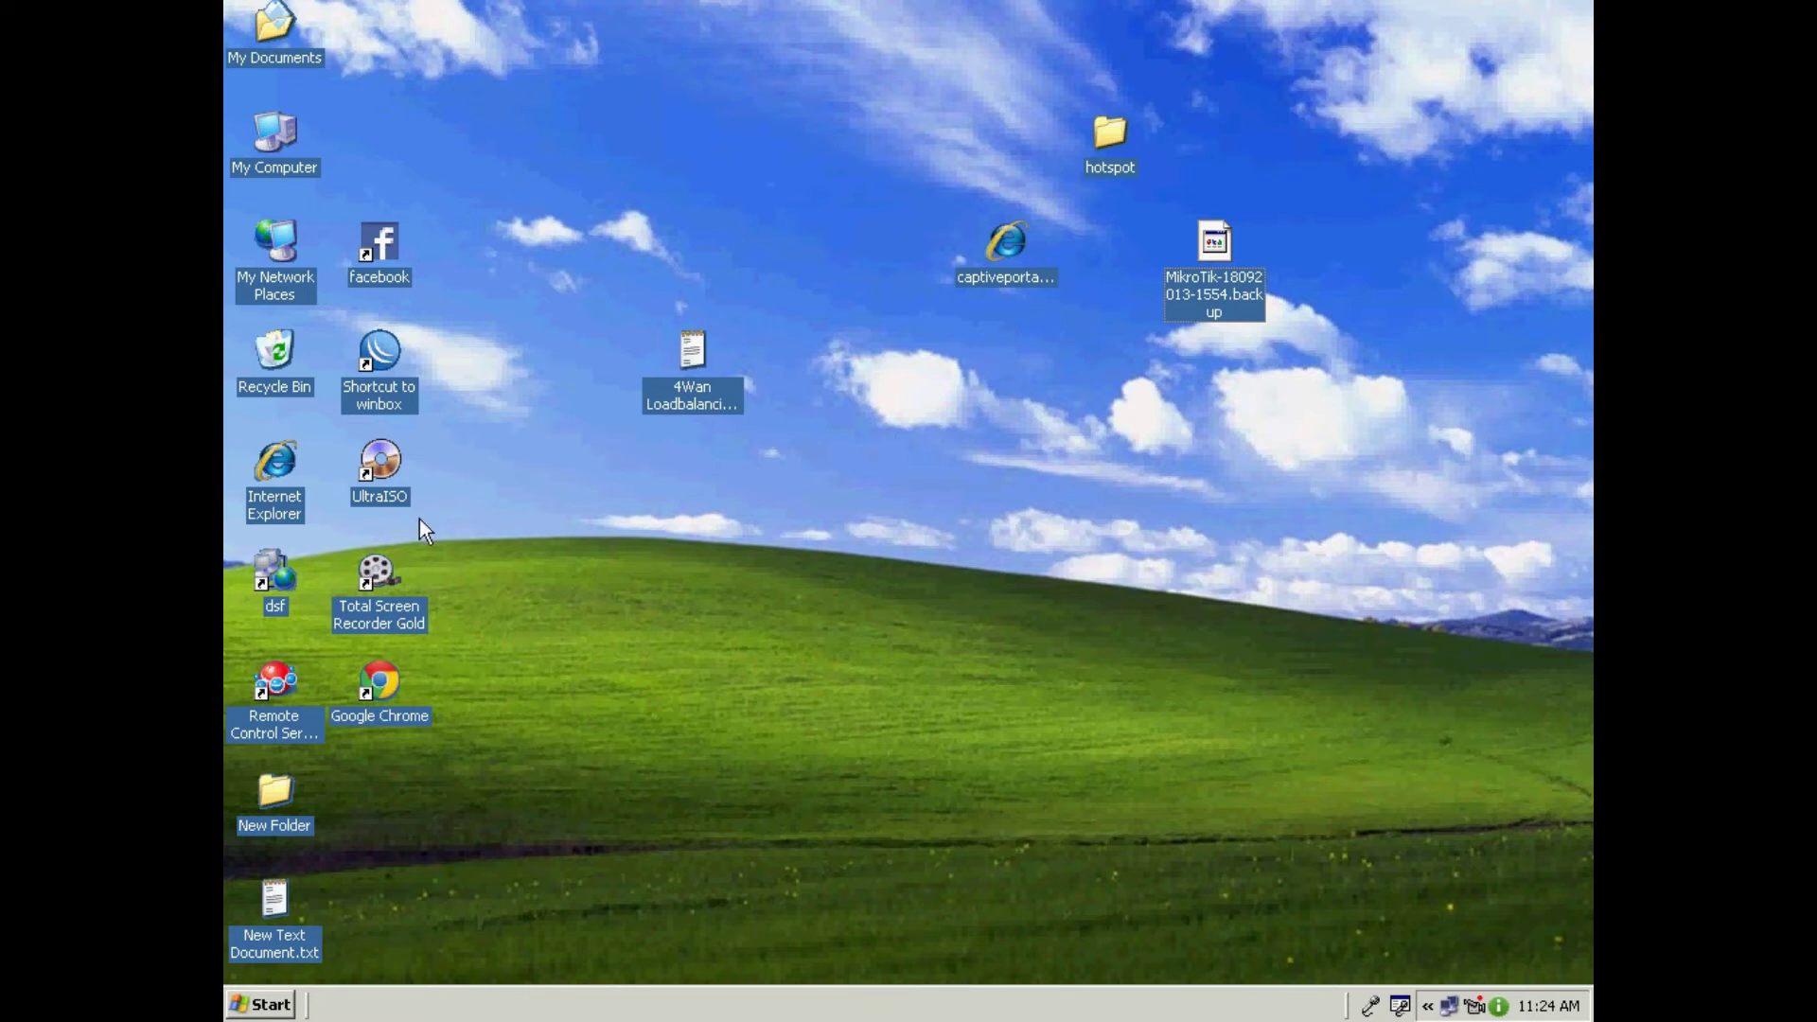
Step: Relaunch WinBox, connect to the router, maximize the window and show the Interface List
{"action": "double_click", "coordinate": [381, 360]}
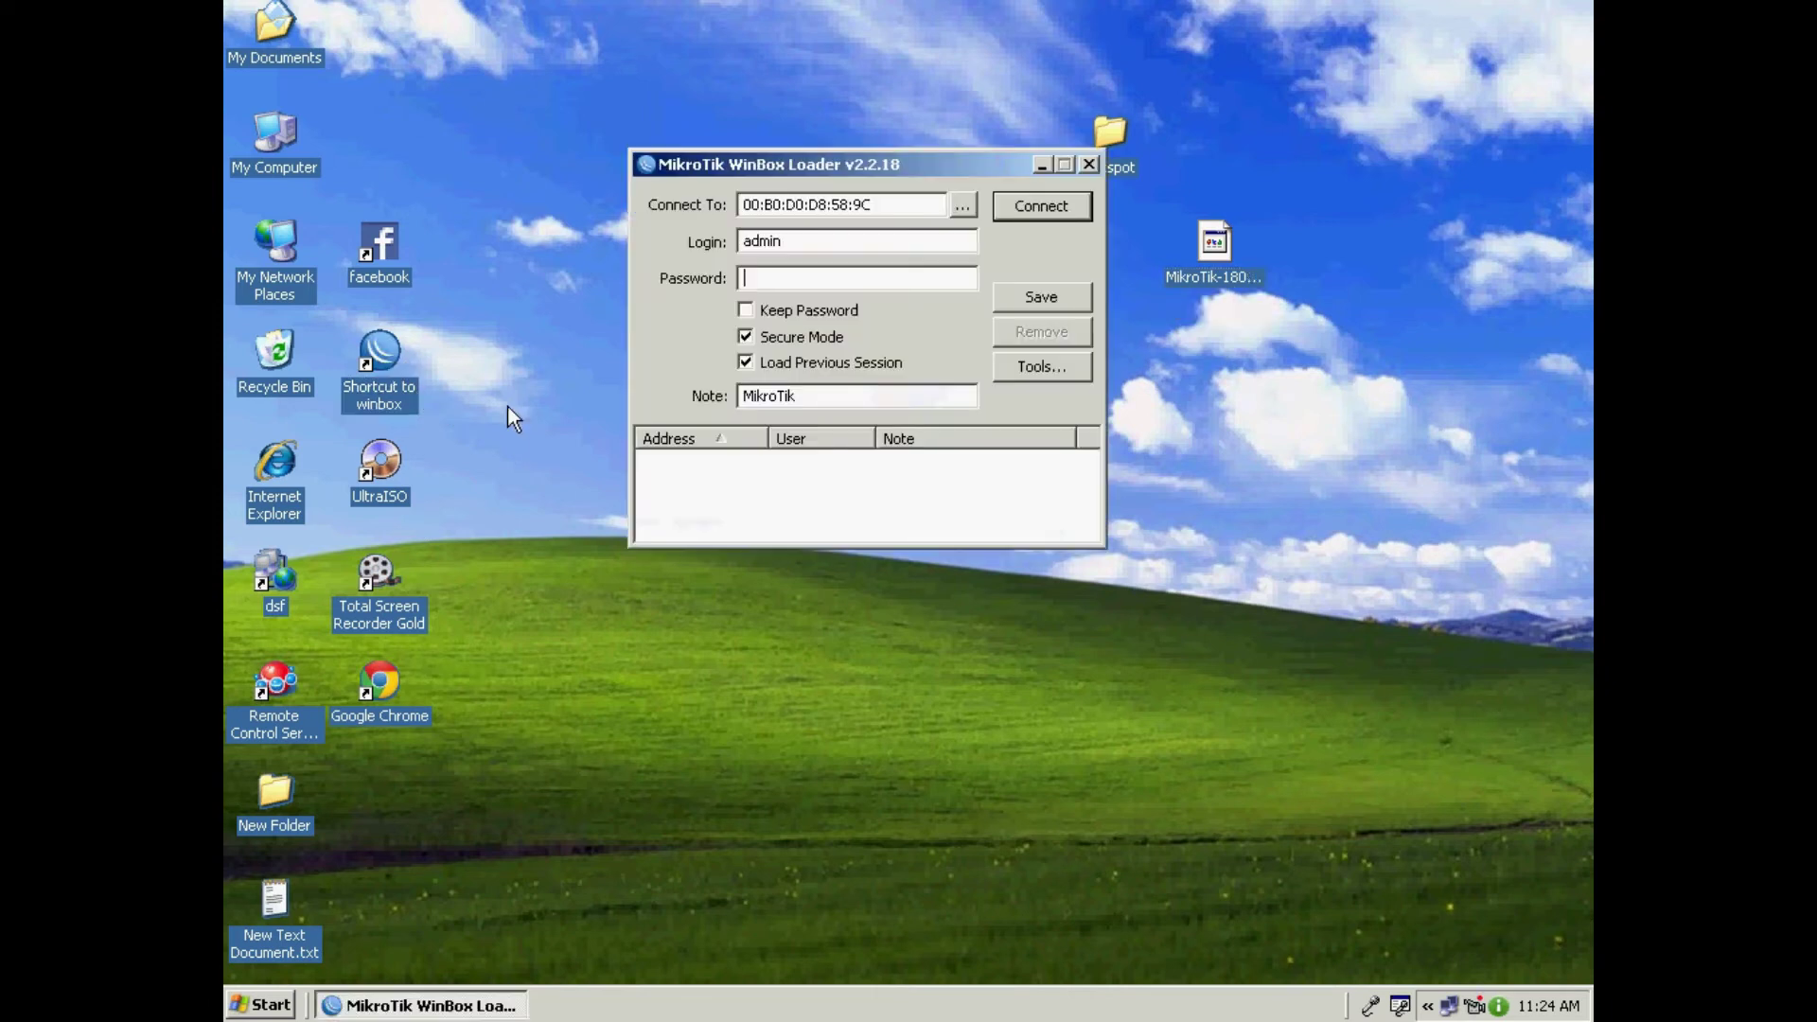
{"action": "left_click_drag", "start_coordinate": [832, 149], "coordinate": [676, 95]}
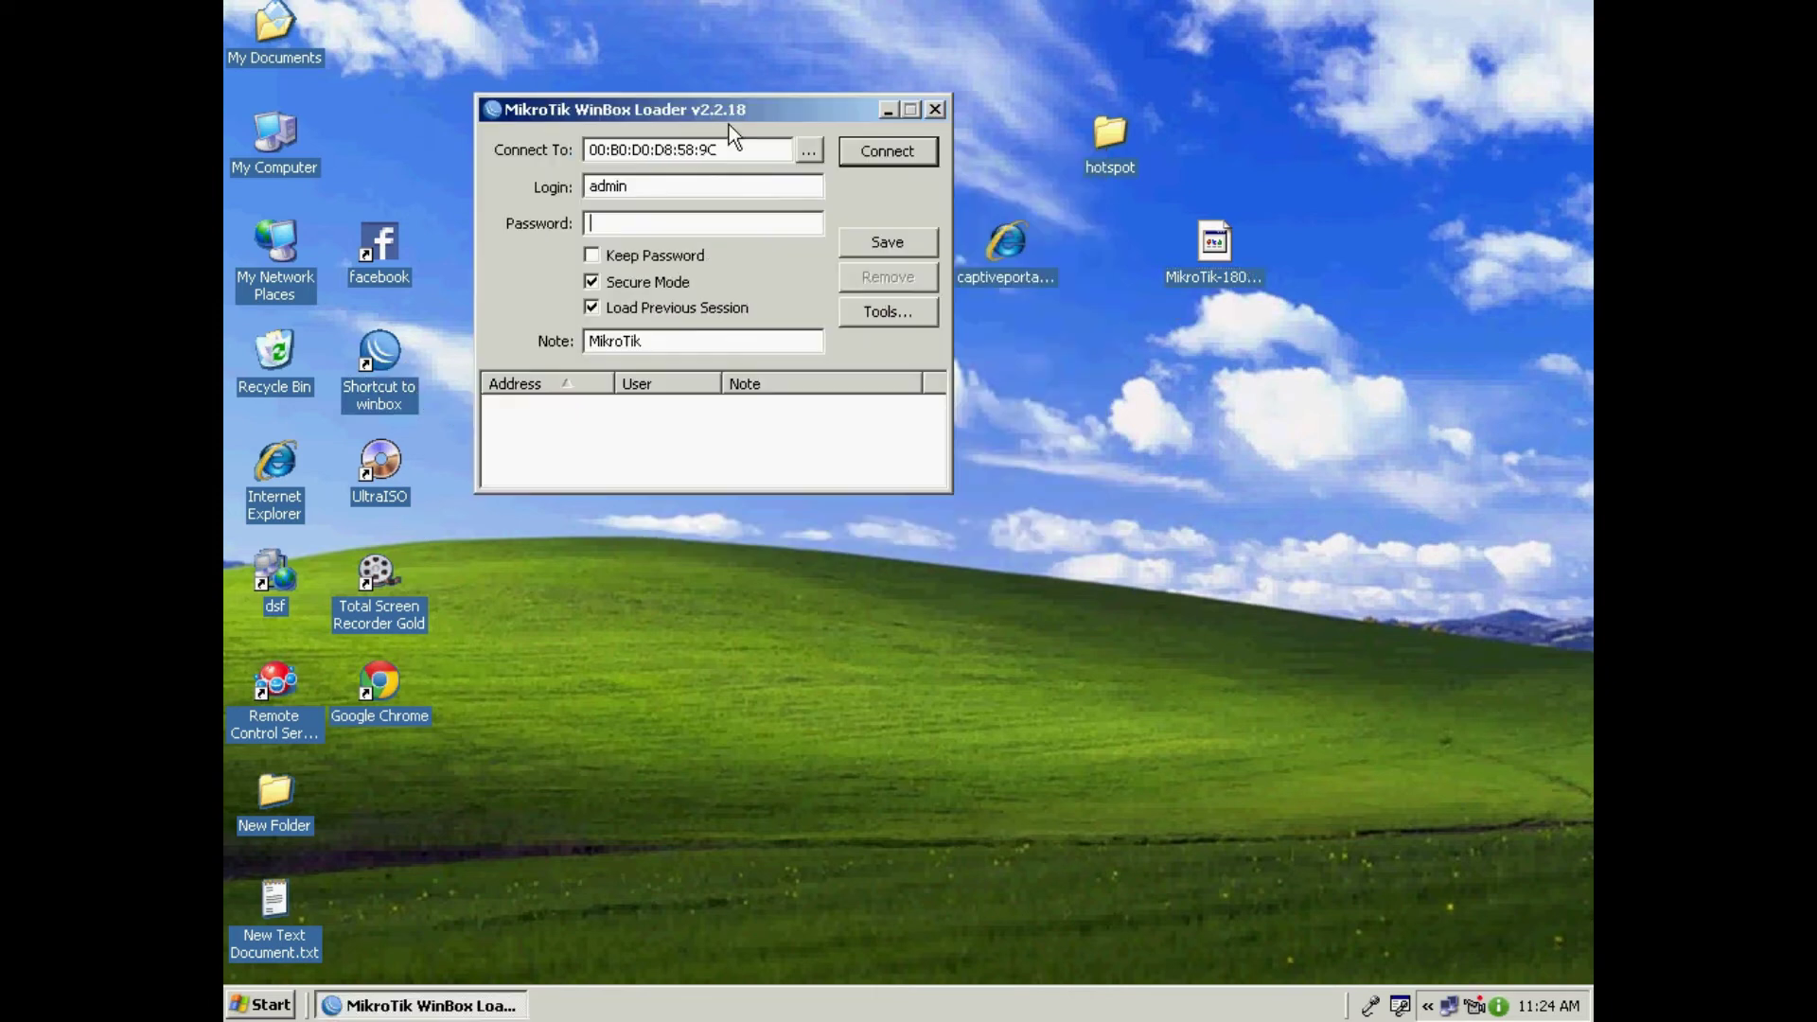
{"action": "left_click", "coordinate": [880, 155]}
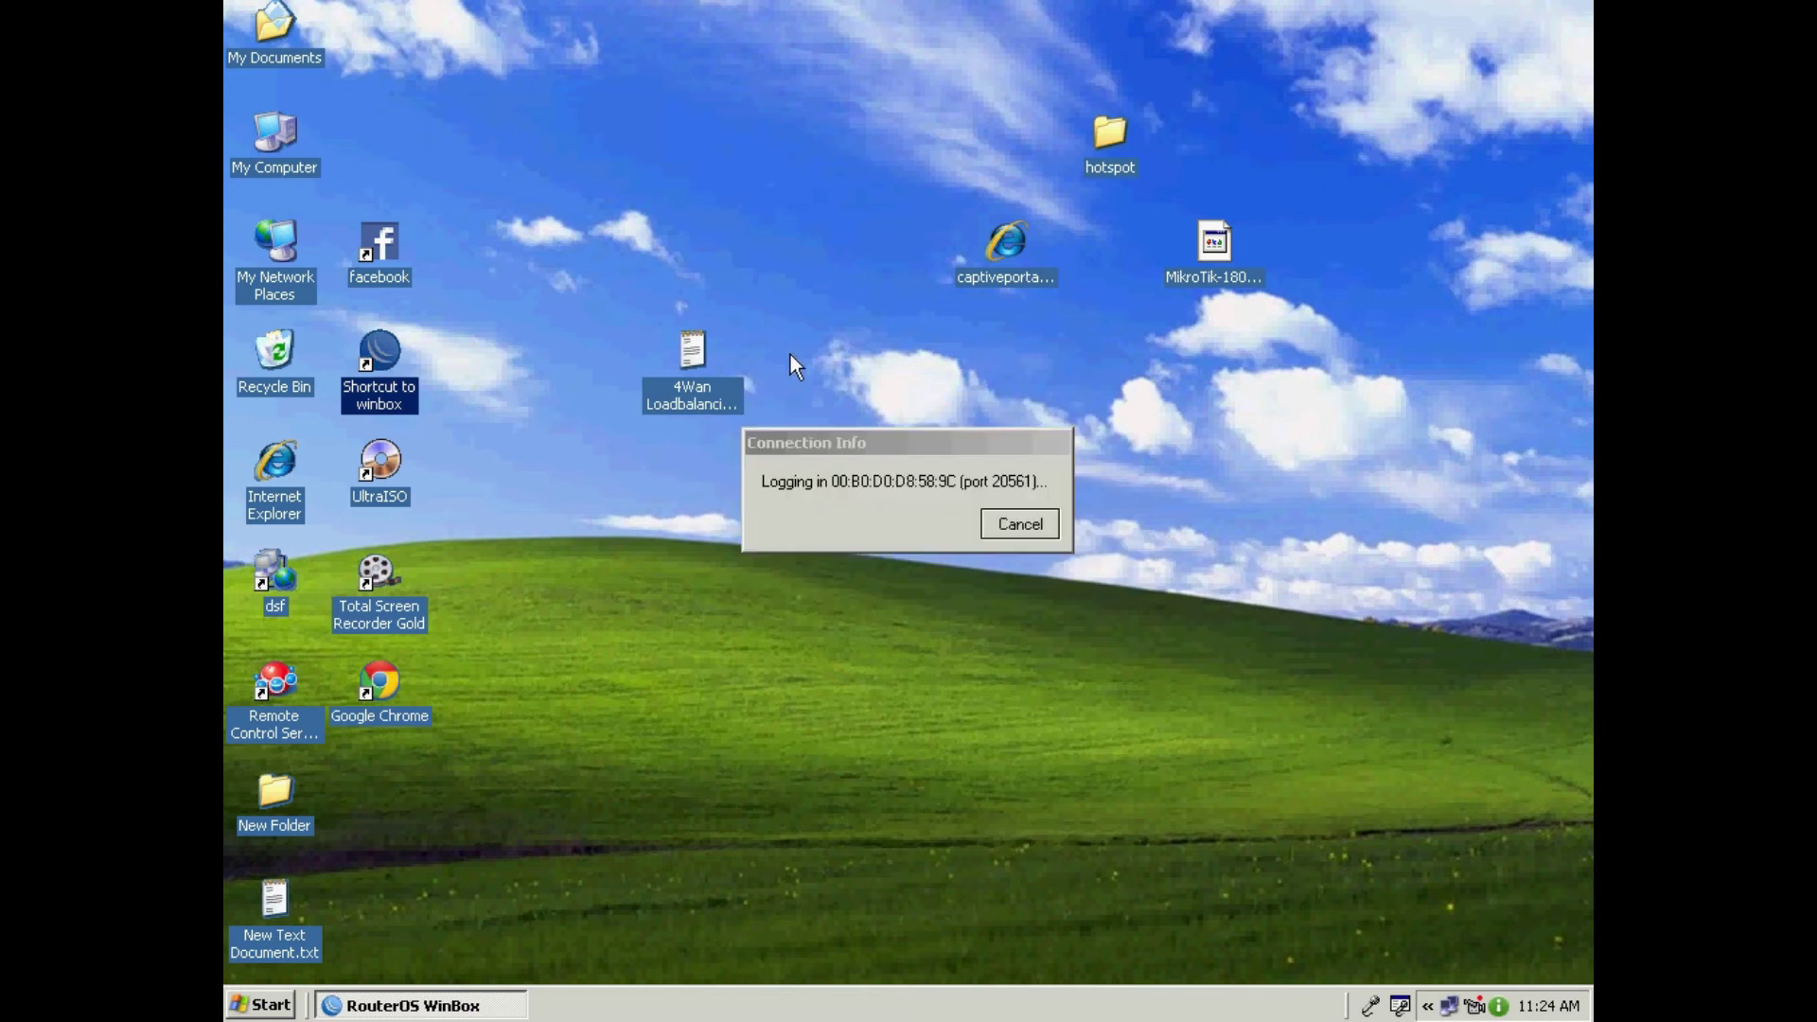
{"action": "left_click", "coordinate": [1355, 170]}
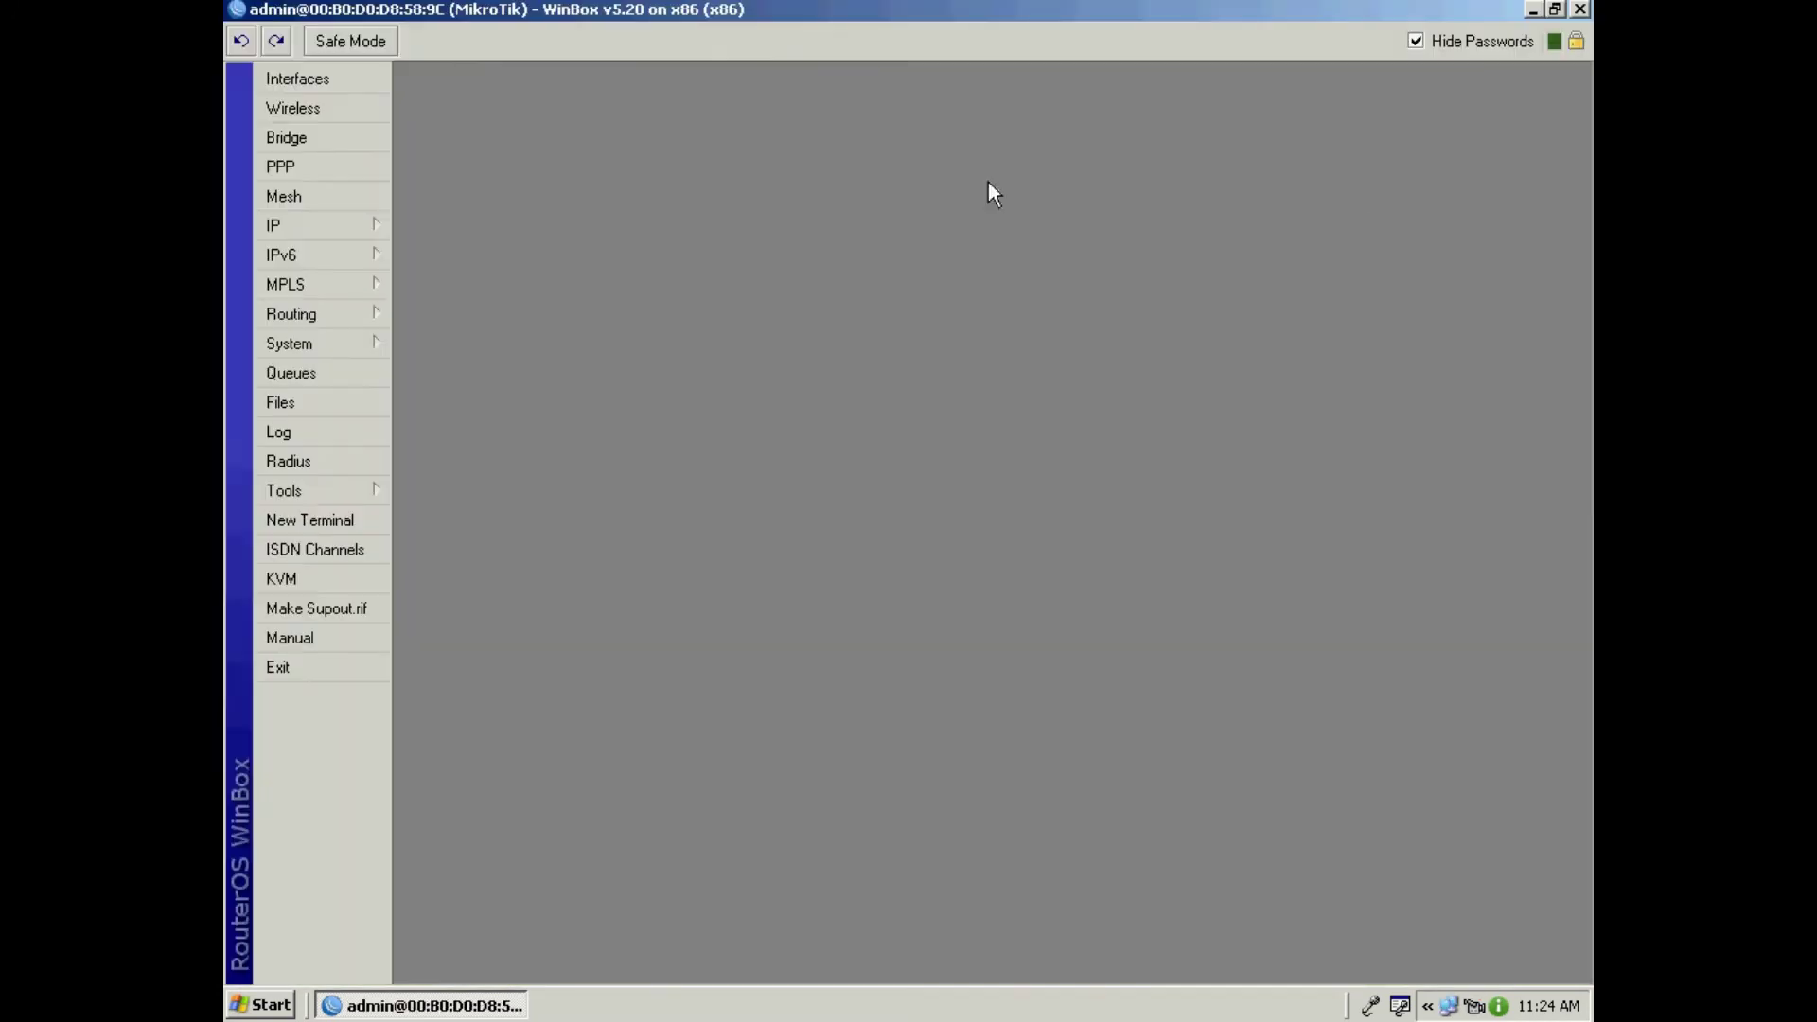
{"action": "left_click", "coordinate": [344, 84]}
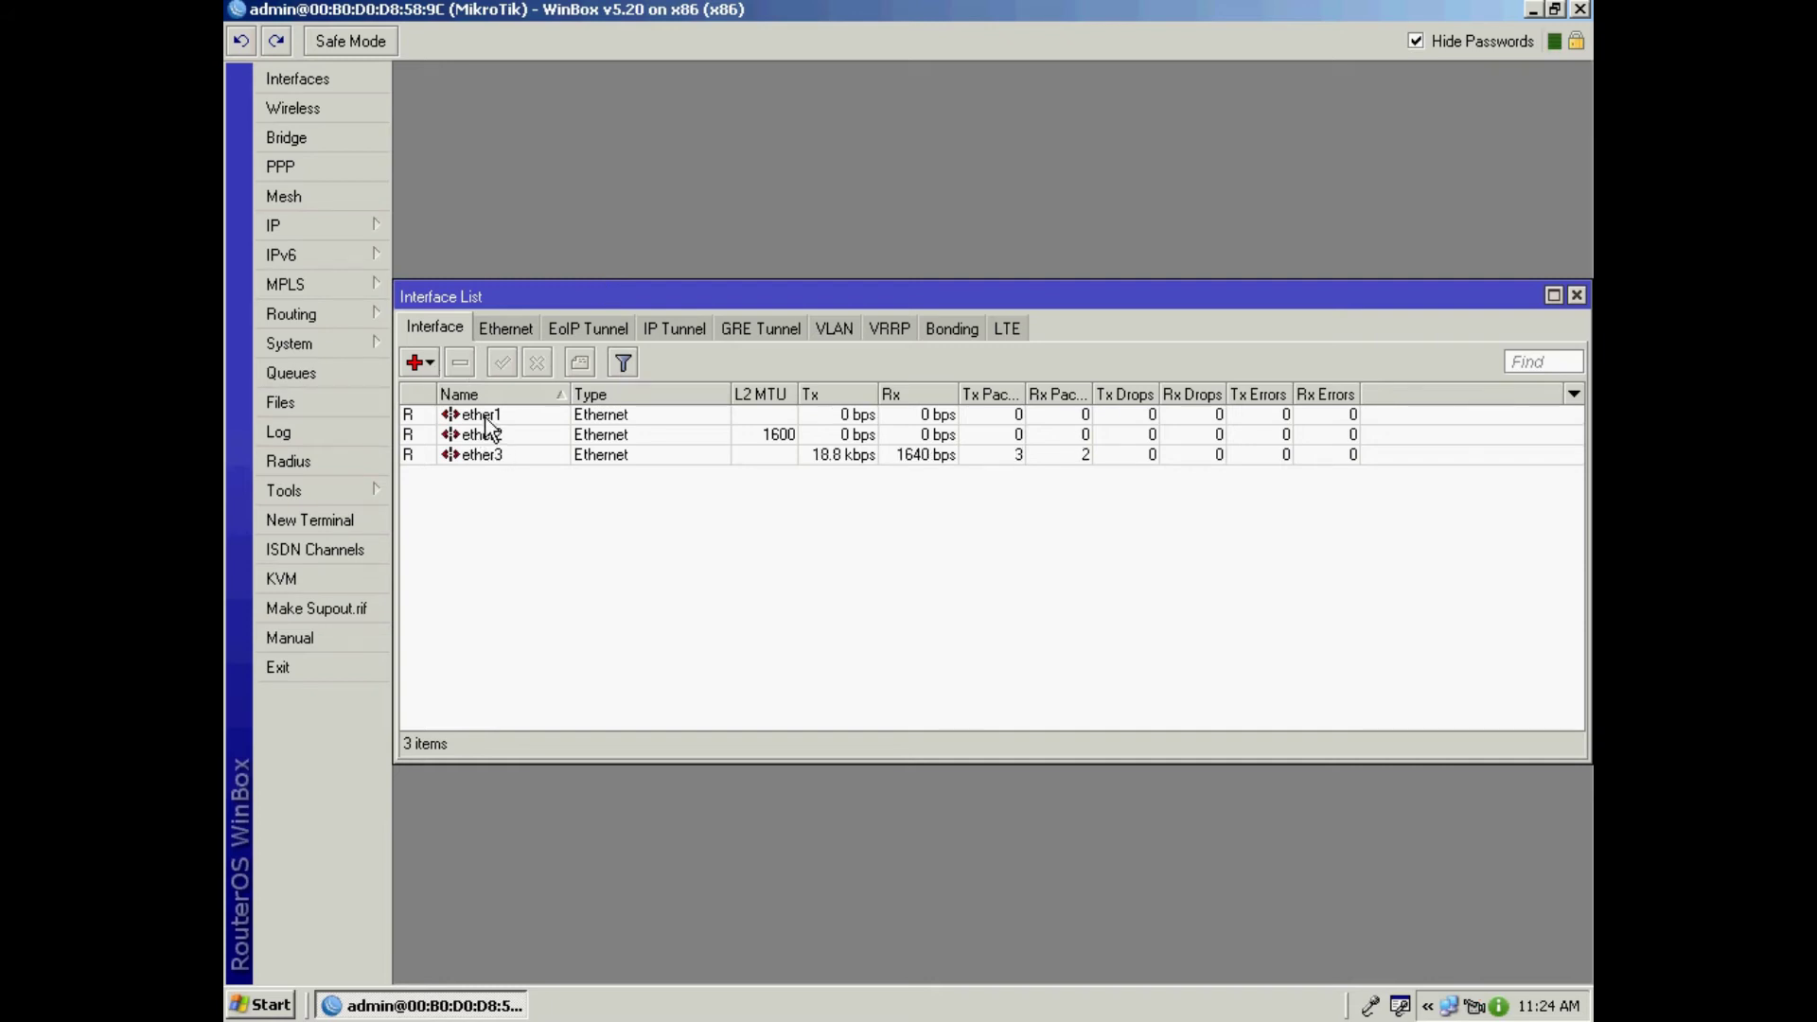
Step: Rename interface ether3 to LAN
{"action": "double_click", "coordinate": [484, 457]}
{"action": "type", "text": "LAN"}
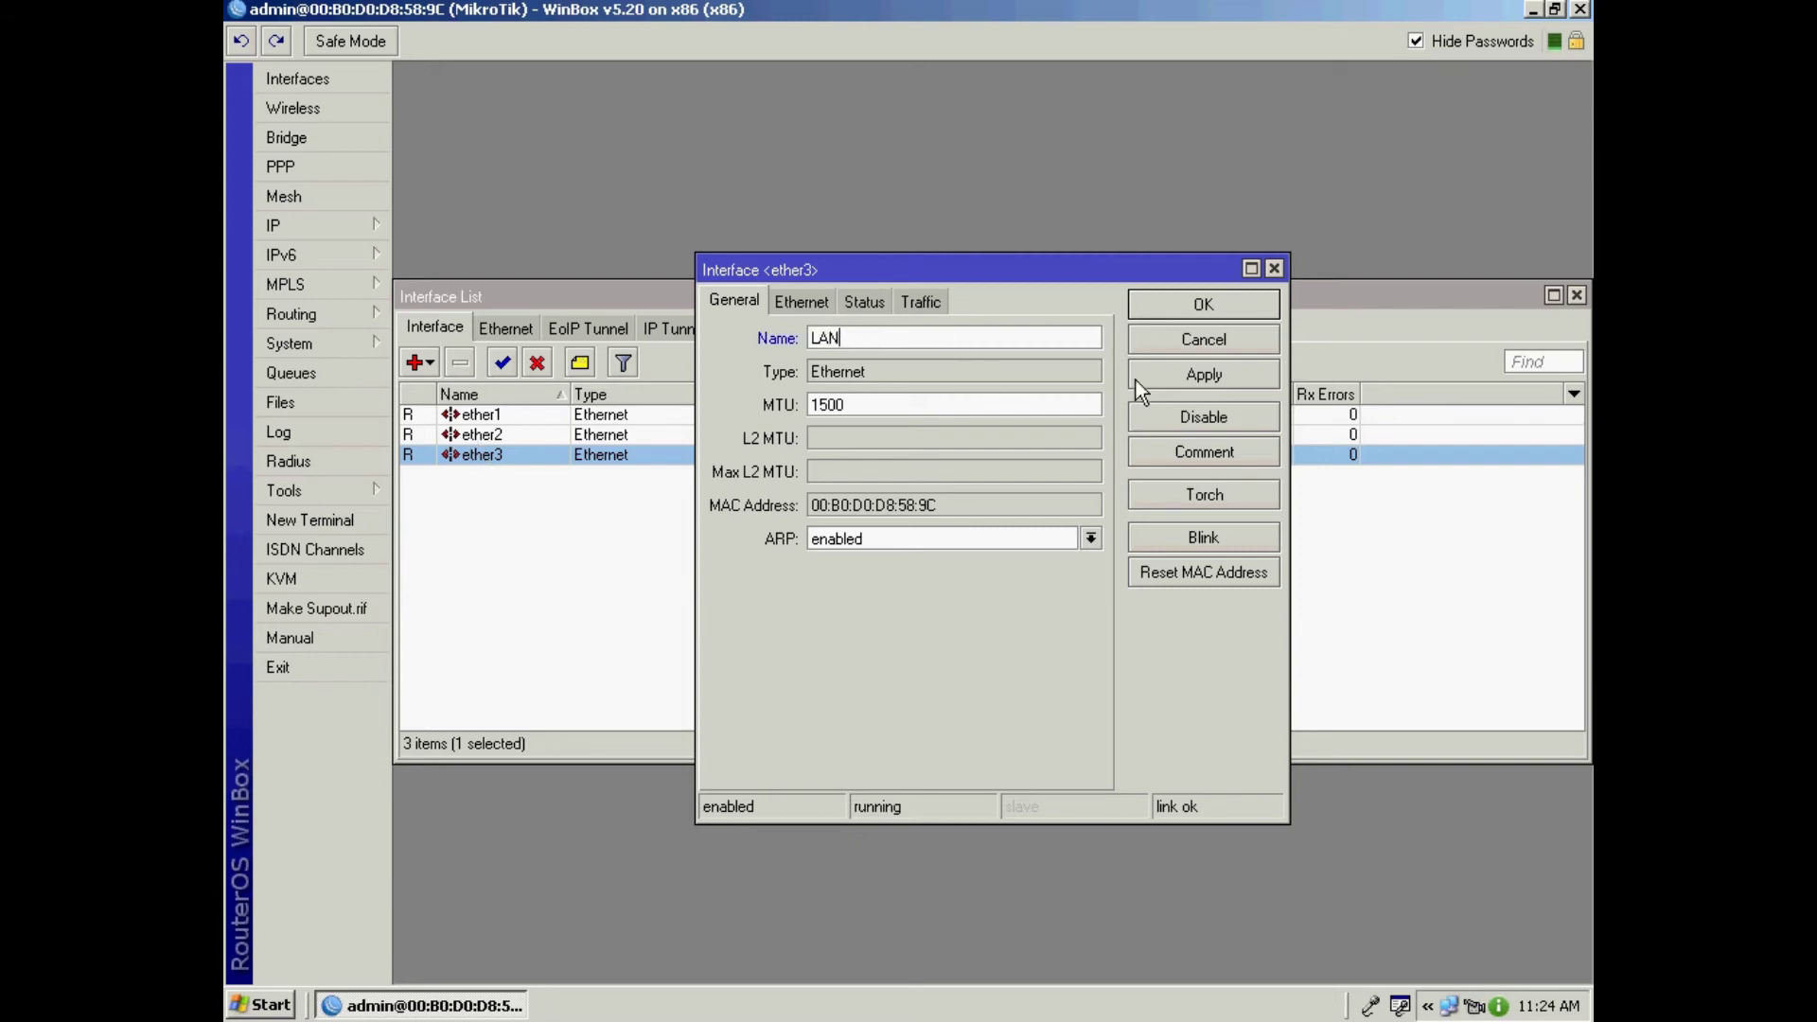
{"action": "left_click", "coordinate": [1136, 380]}
{"action": "left_click", "coordinate": [1152, 314]}
Step: Rename interface ether1 to WAN
{"action": "double_click", "coordinate": [486, 437]}
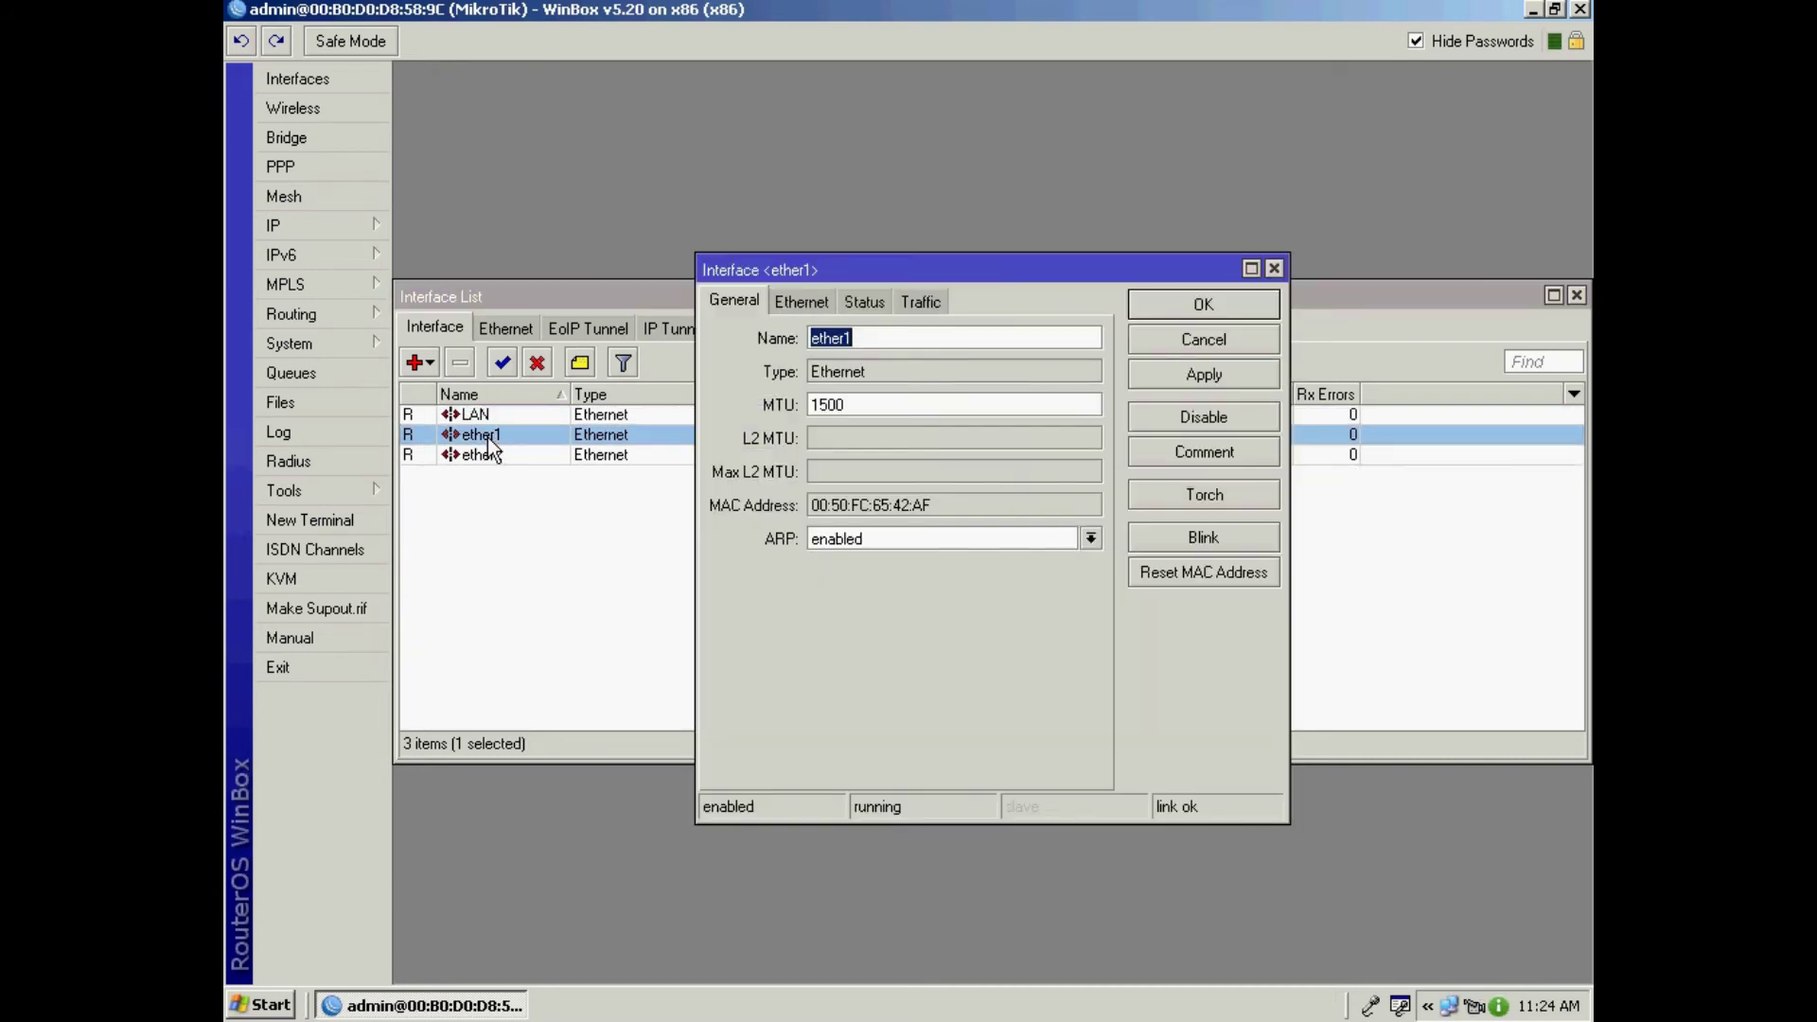
{"action": "type", "text": "WAN"}
{"action": "left_click", "coordinate": [1205, 377]}
{"action": "left_click", "coordinate": [1204, 301]}
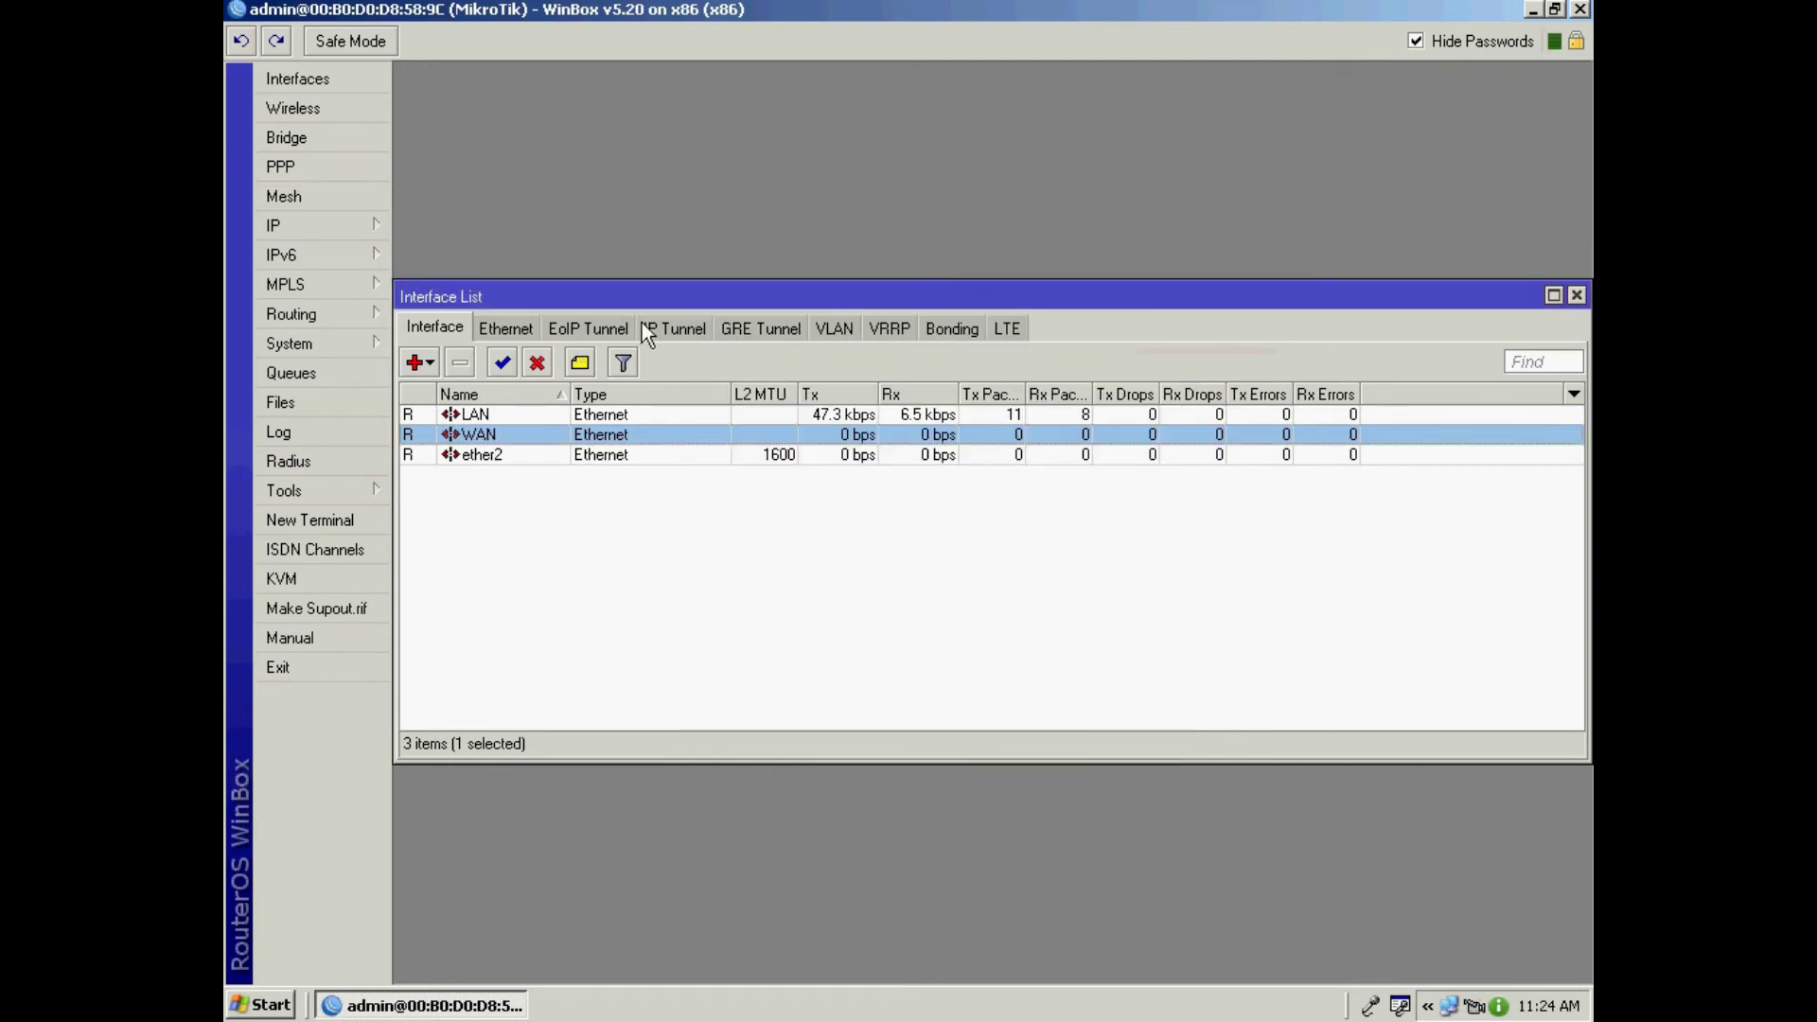
{"action": "left_click", "coordinate": [303, 226]}
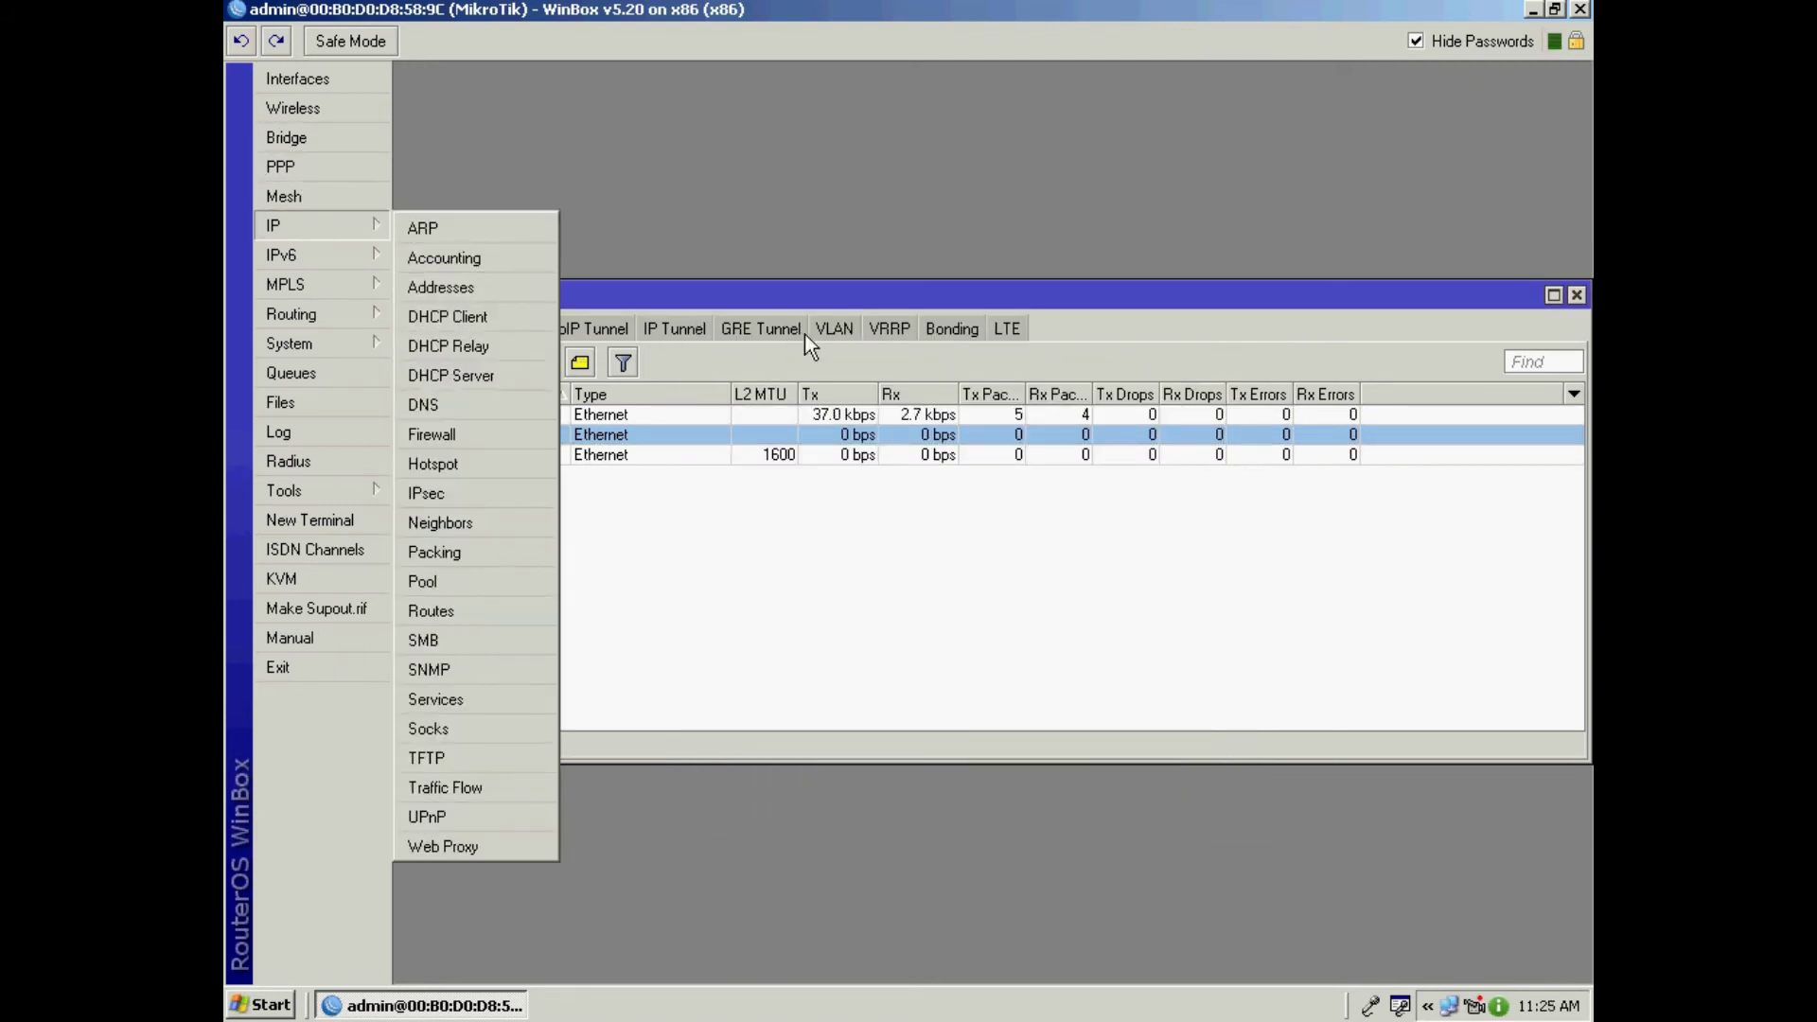
Step: Select the LAN interface in the list and bring up the IP Address List
{"action": "left_click_drag", "start_coordinate": [859, 286], "coordinate": [861, 239]}
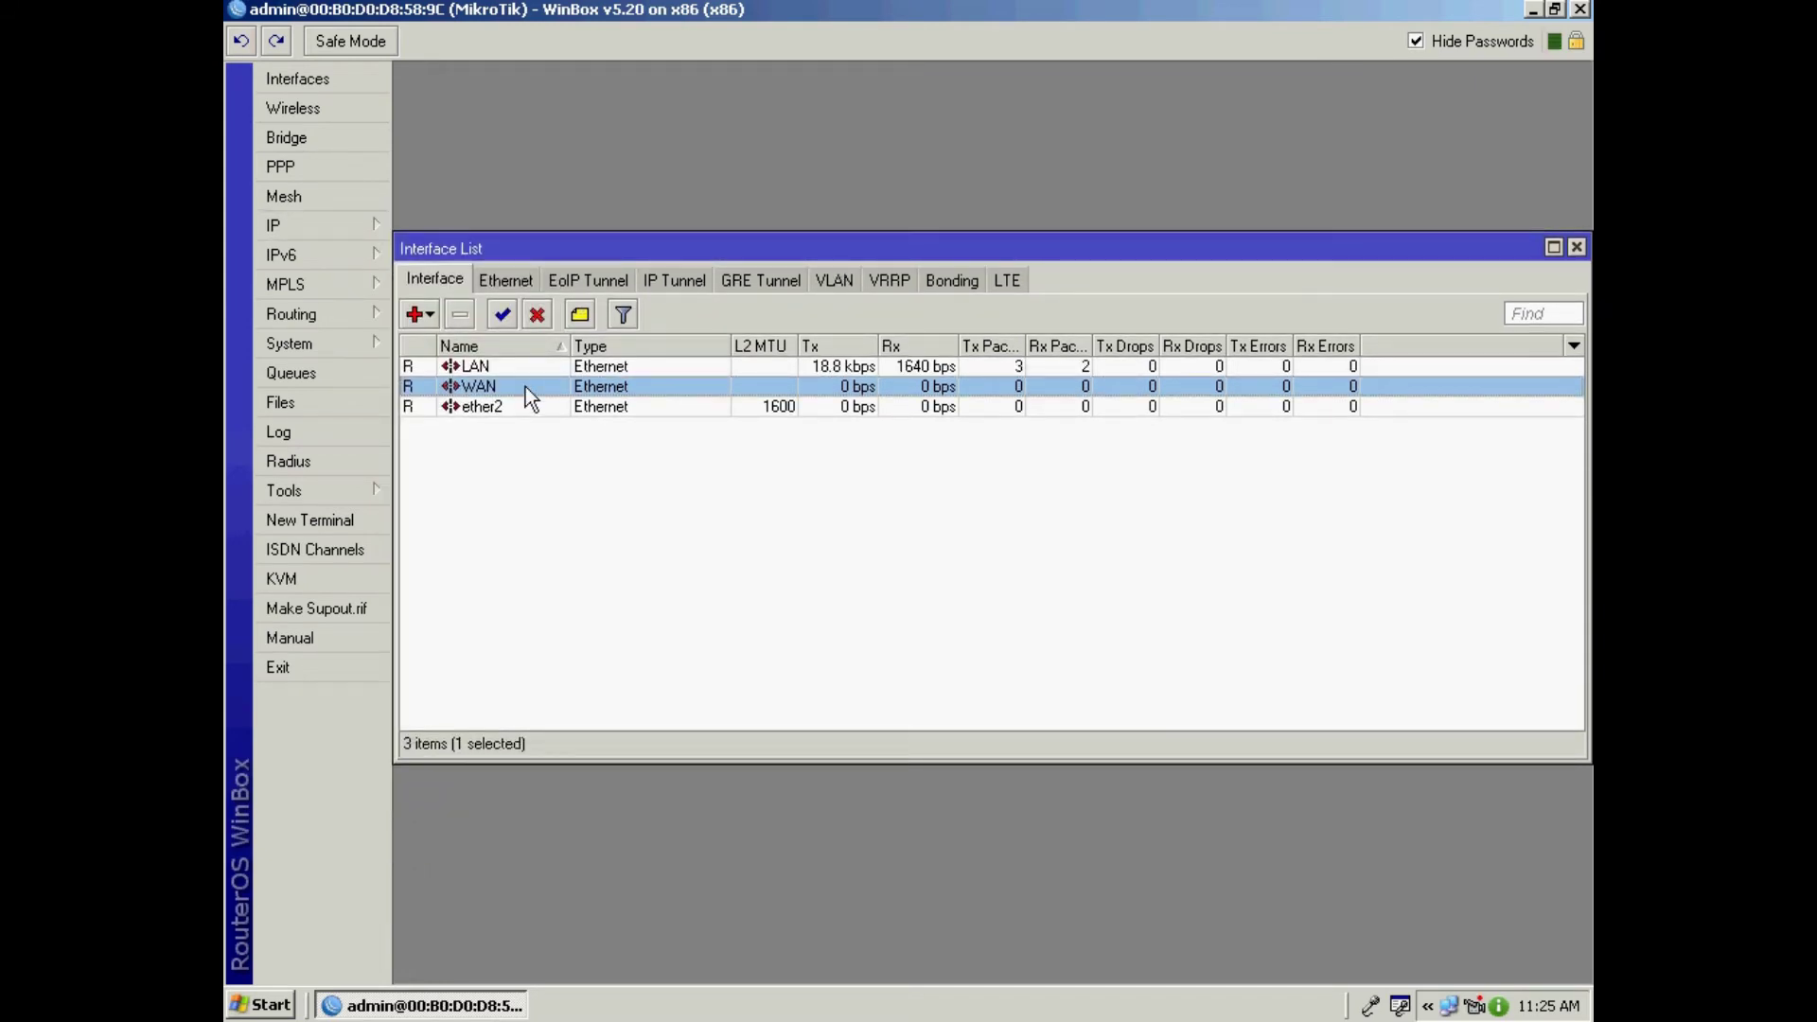
{"action": "left_click", "coordinate": [866, 473]}
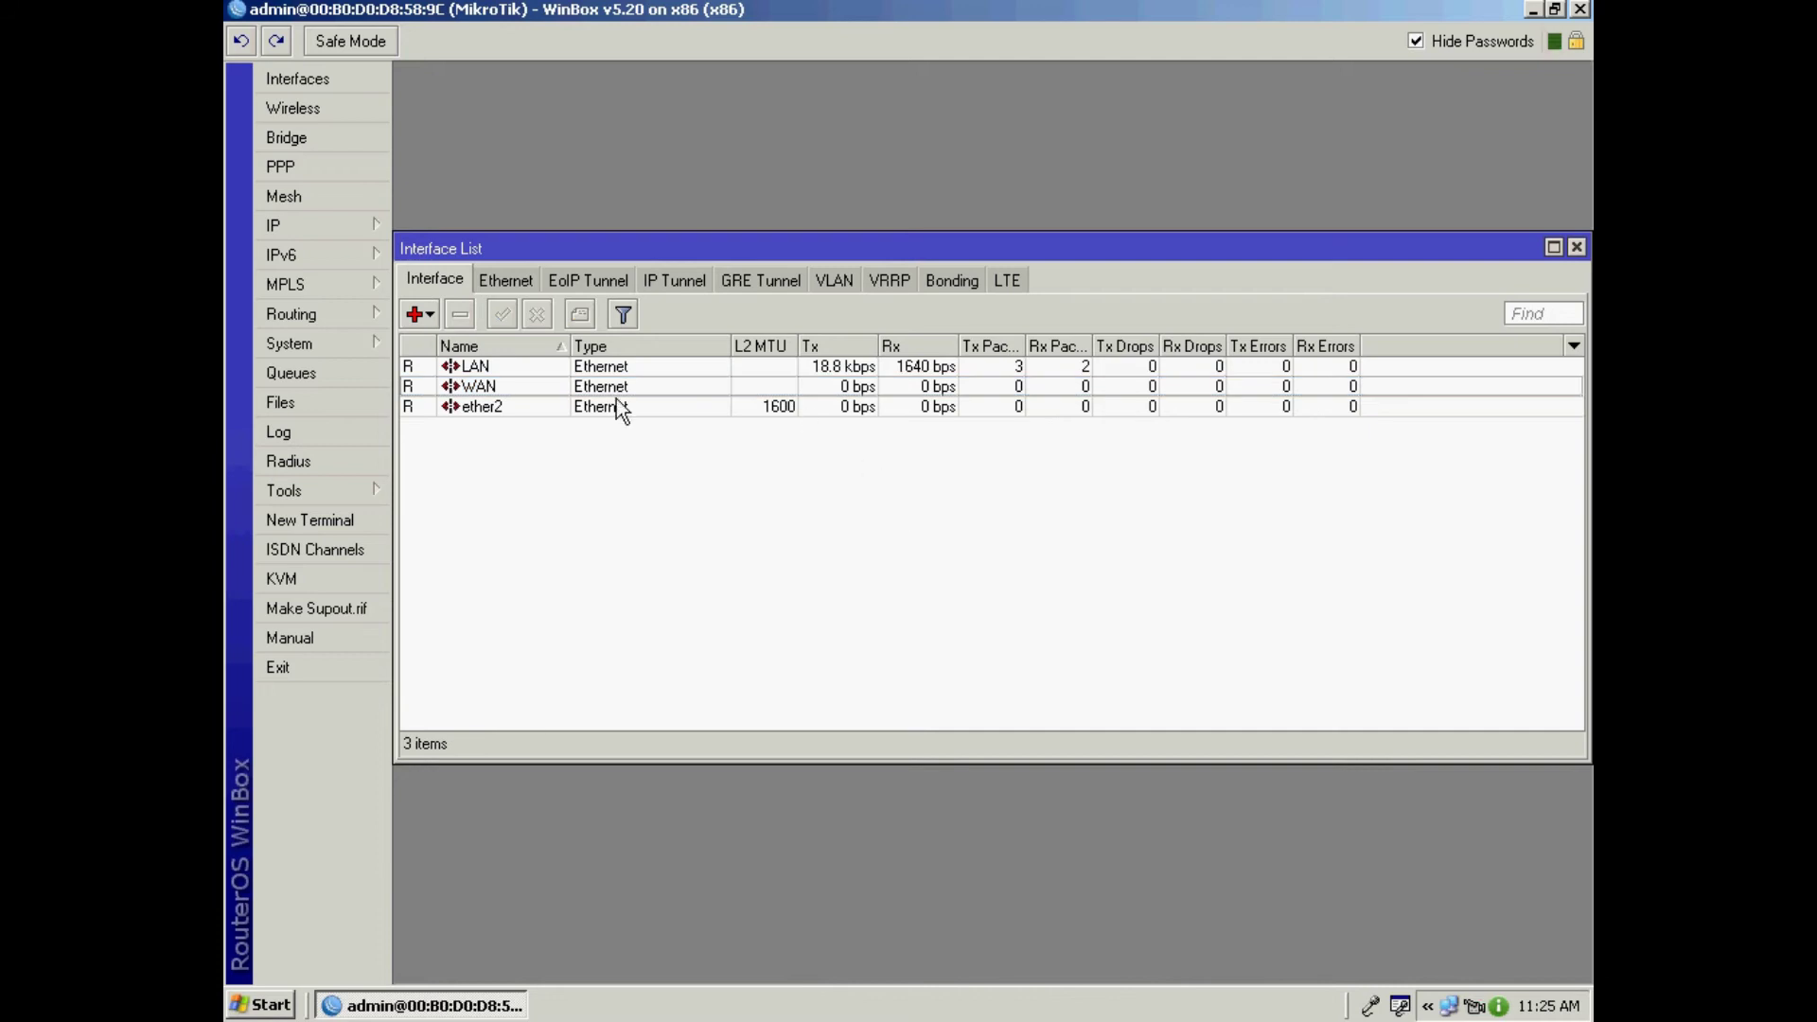
{"action": "left_click", "coordinate": [854, 368]}
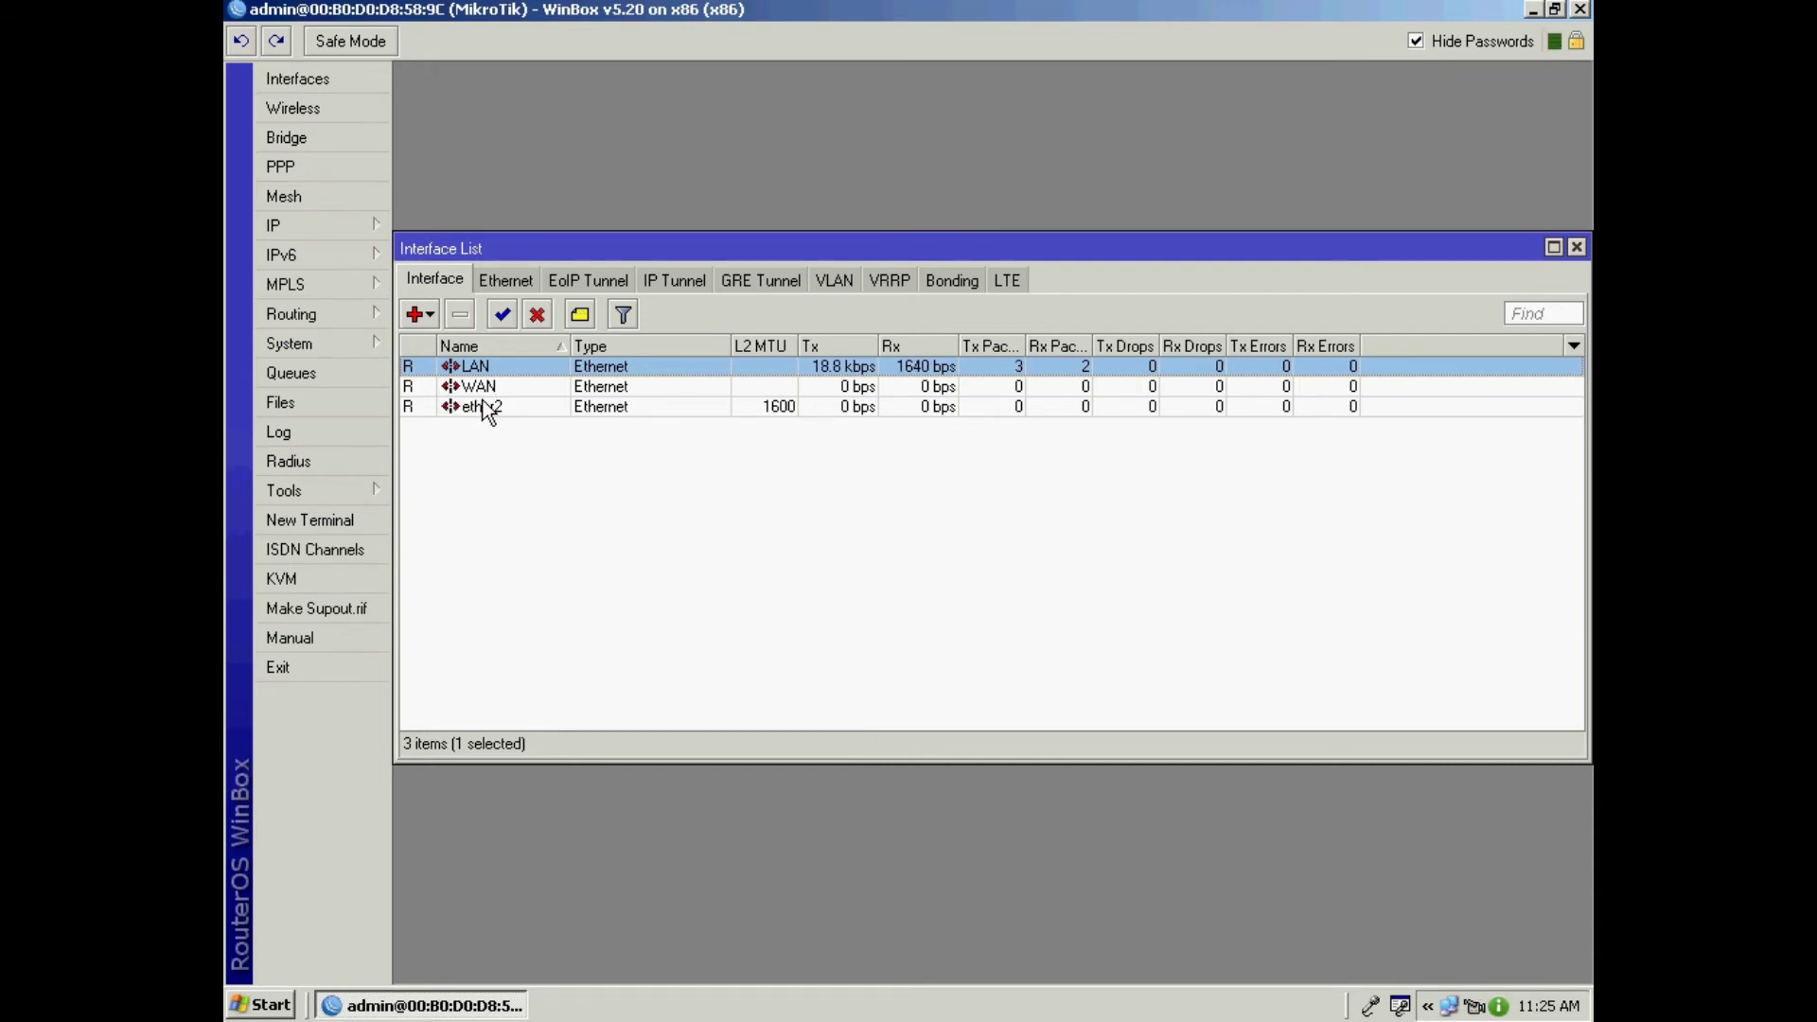
{"action": "left_click", "coordinate": [322, 229]}
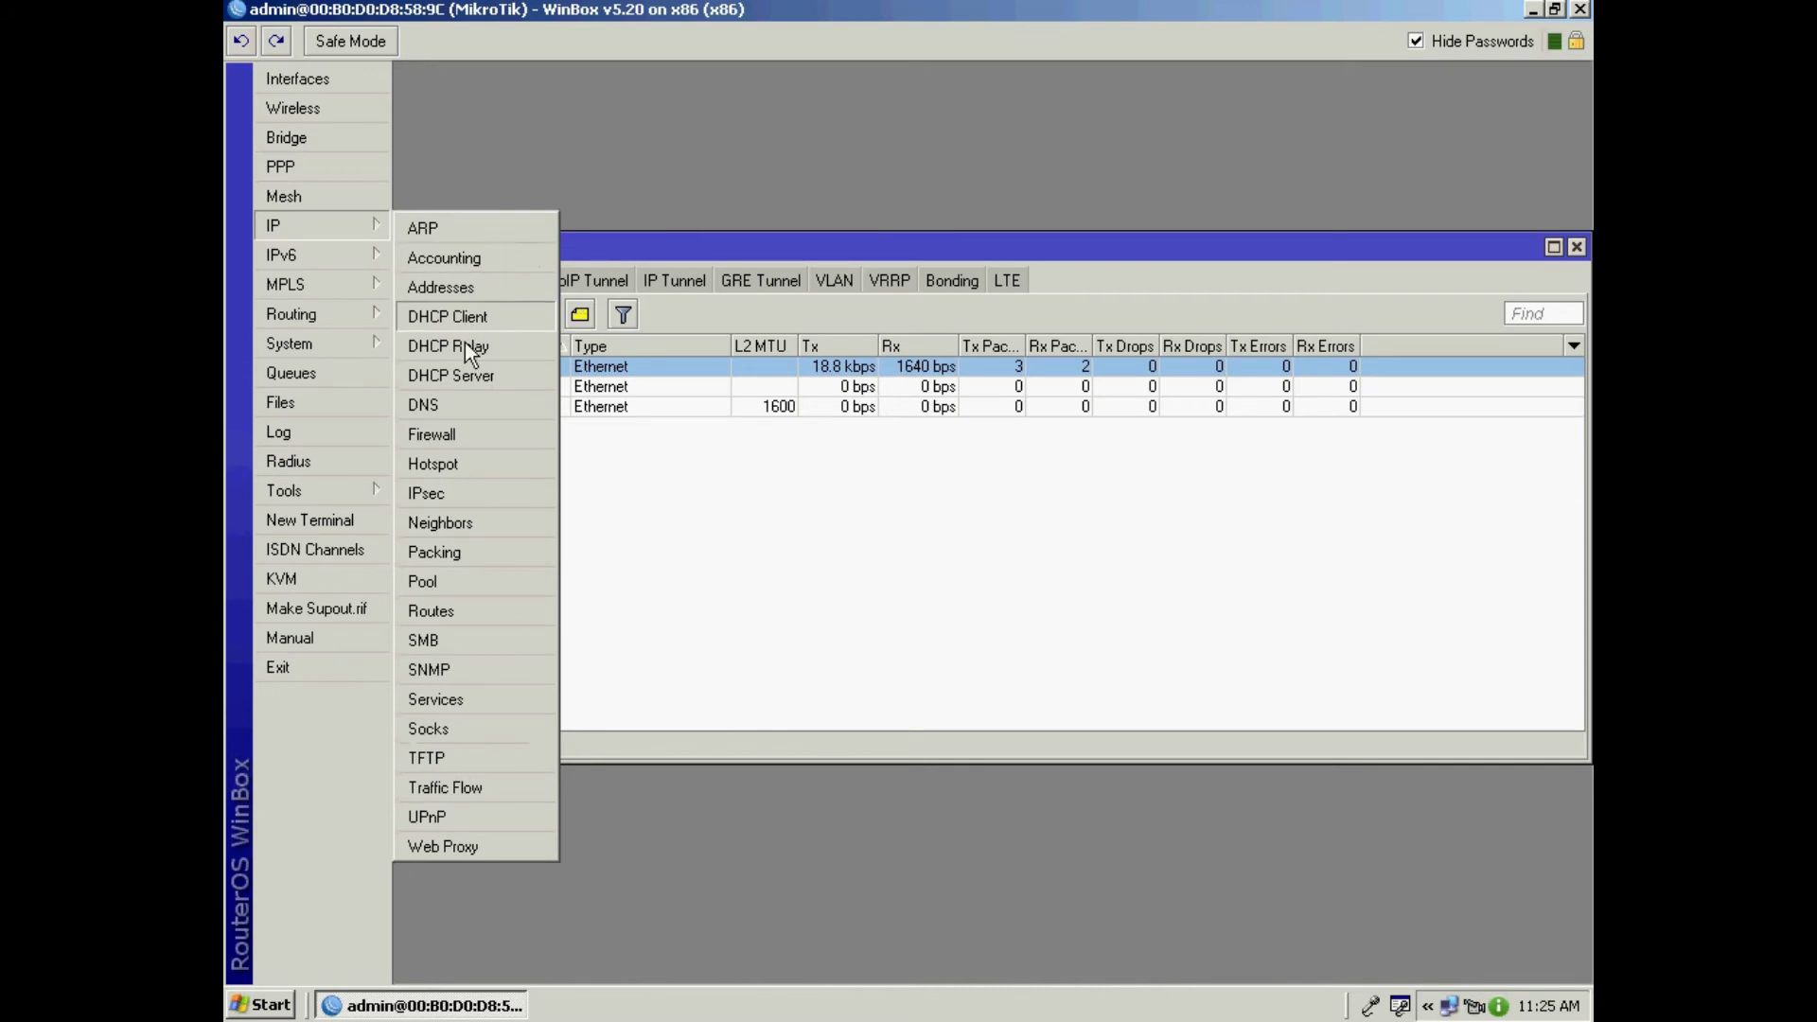
{"action": "left_click", "coordinate": [450, 288]}
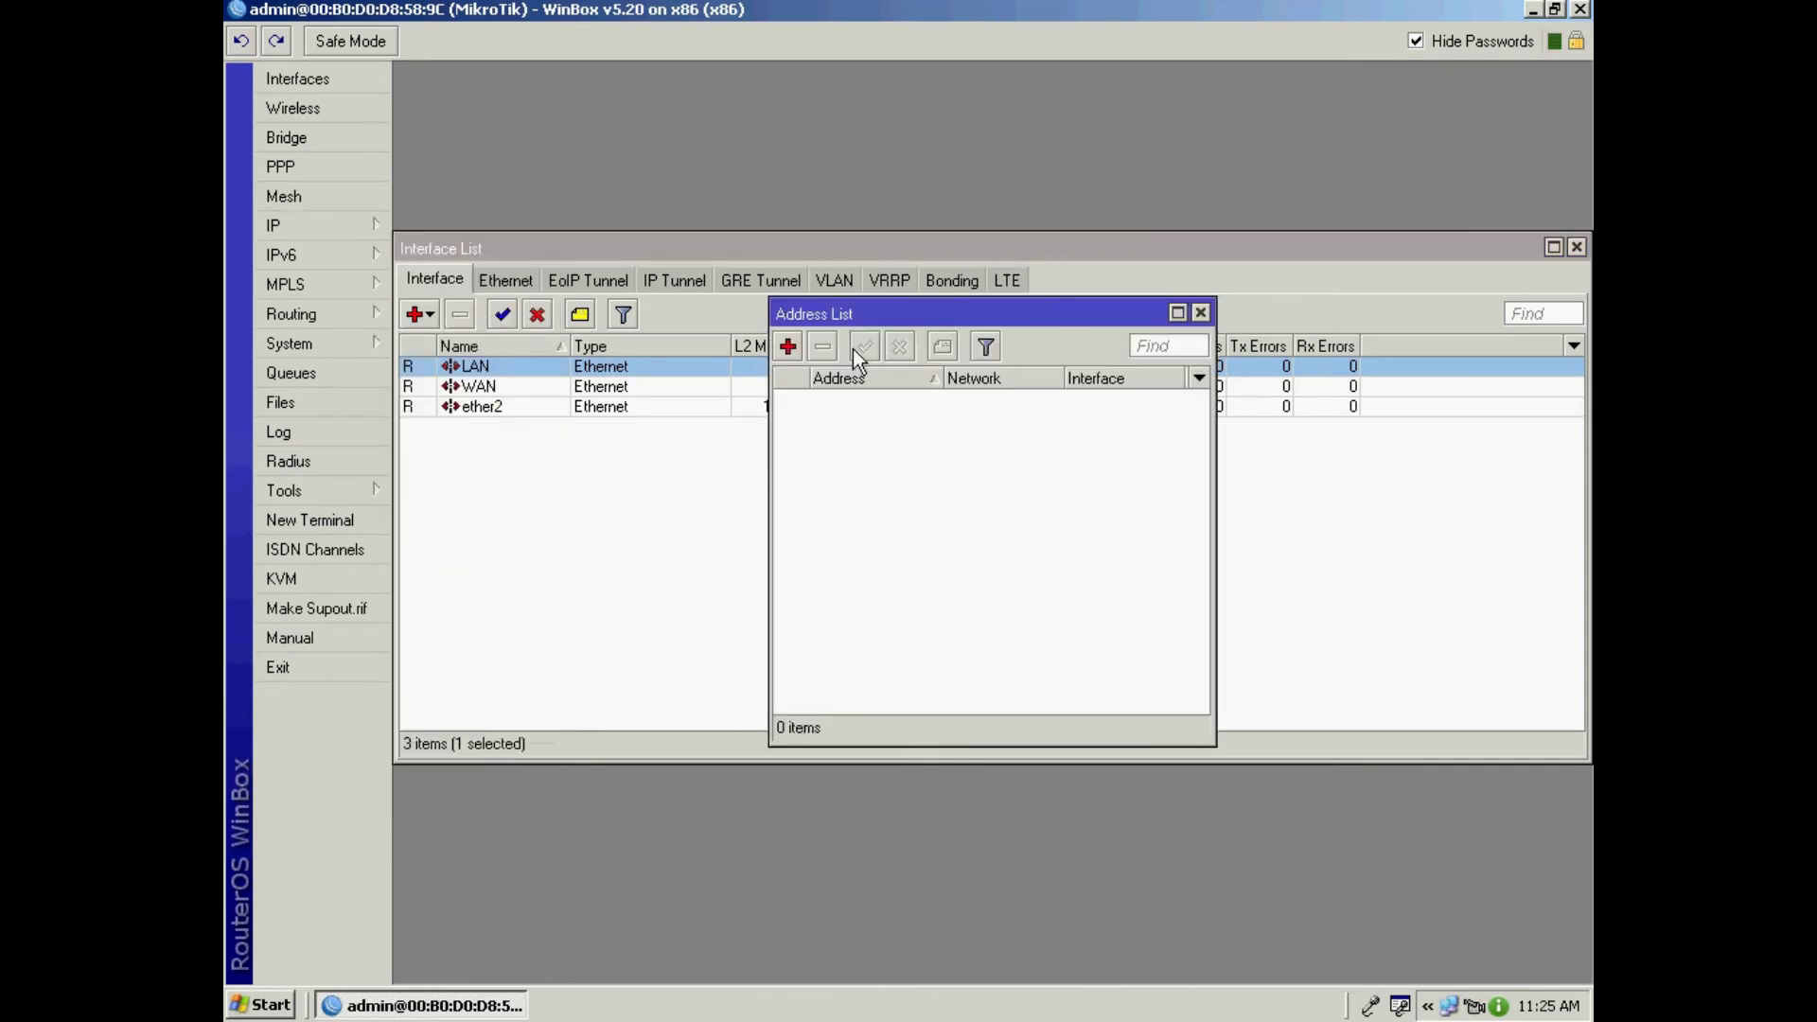
Step: Add the address 192.168.100.1/24 assigned to interface LAN
{"action": "left_click", "coordinate": [787, 346]}
{"action": "type", "text": "1"}
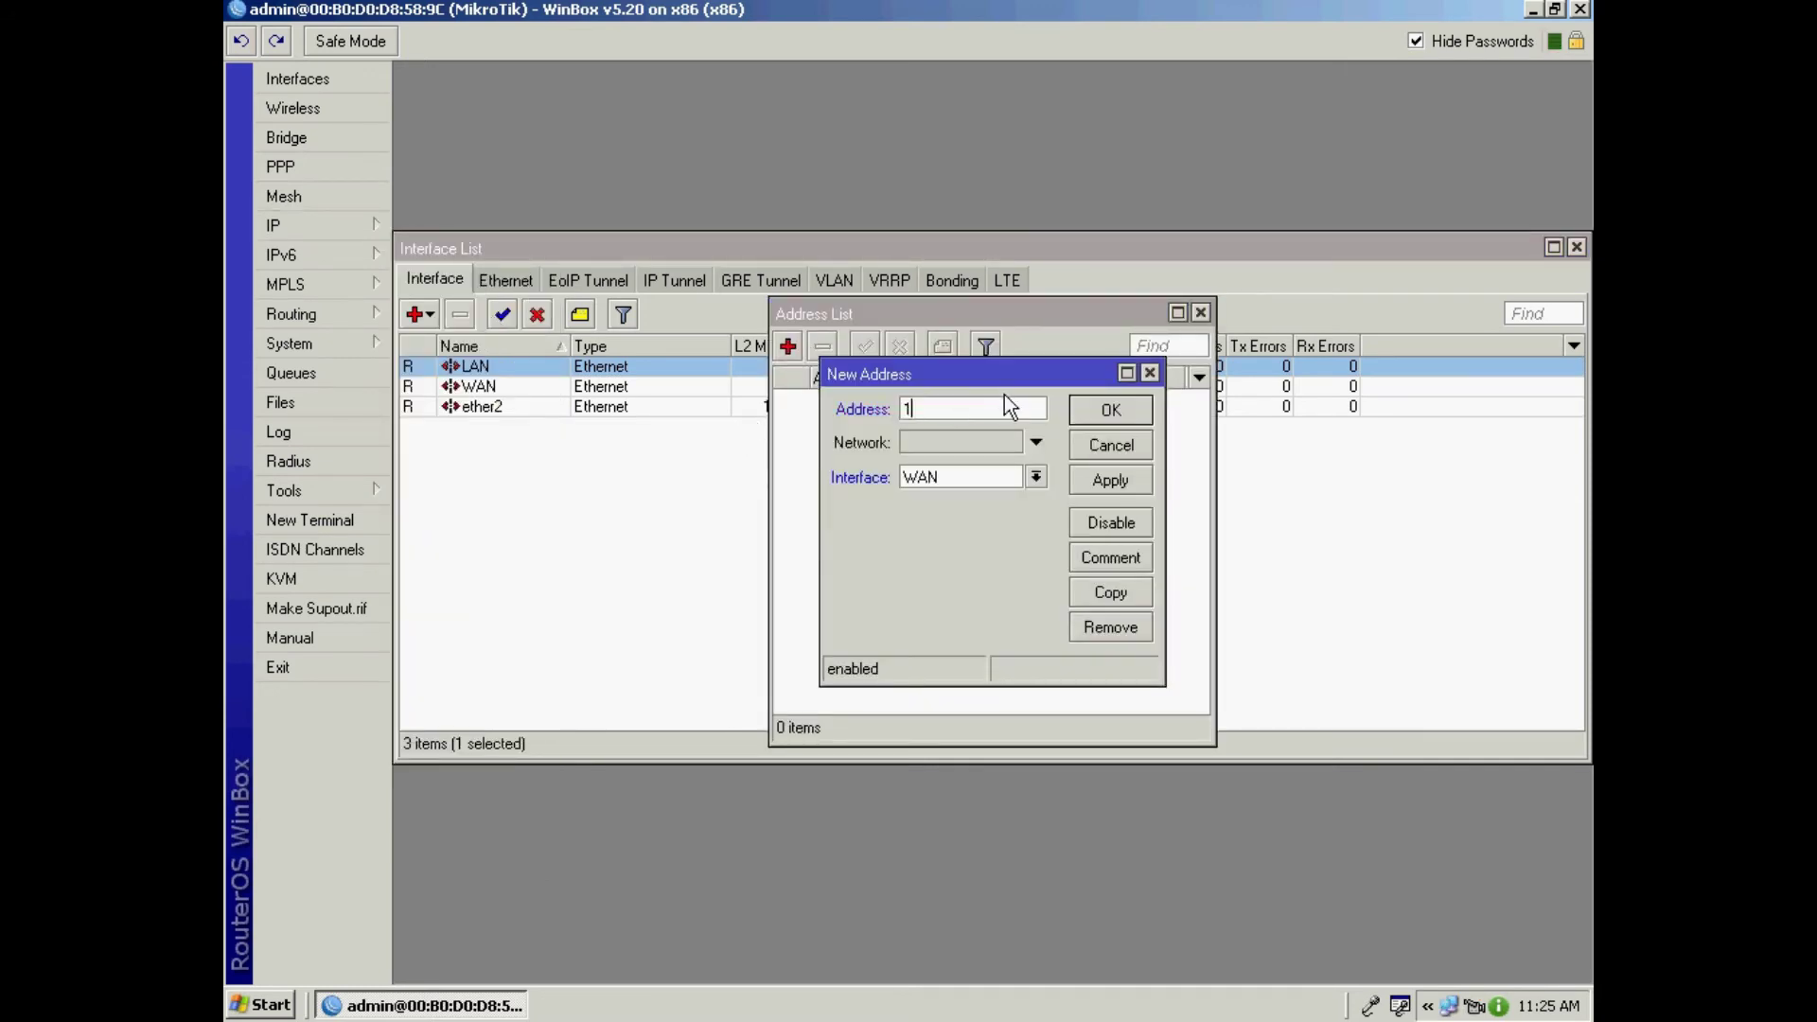
{"action": "type", "text": "92.168"}
{"action": "type", "text": ".100.1"}
{"action": "type", "text": "/200"}
{"action": "key", "text": "BackSpace"}
{"action": "key", "text": "BackSpace"}
{"action": "key", "text": "BackSpace"}
{"action": "type", "text": "24"}
{"action": "left_click", "coordinate": [1034, 477]}
{"action": "left_click", "coordinate": [994, 497]}
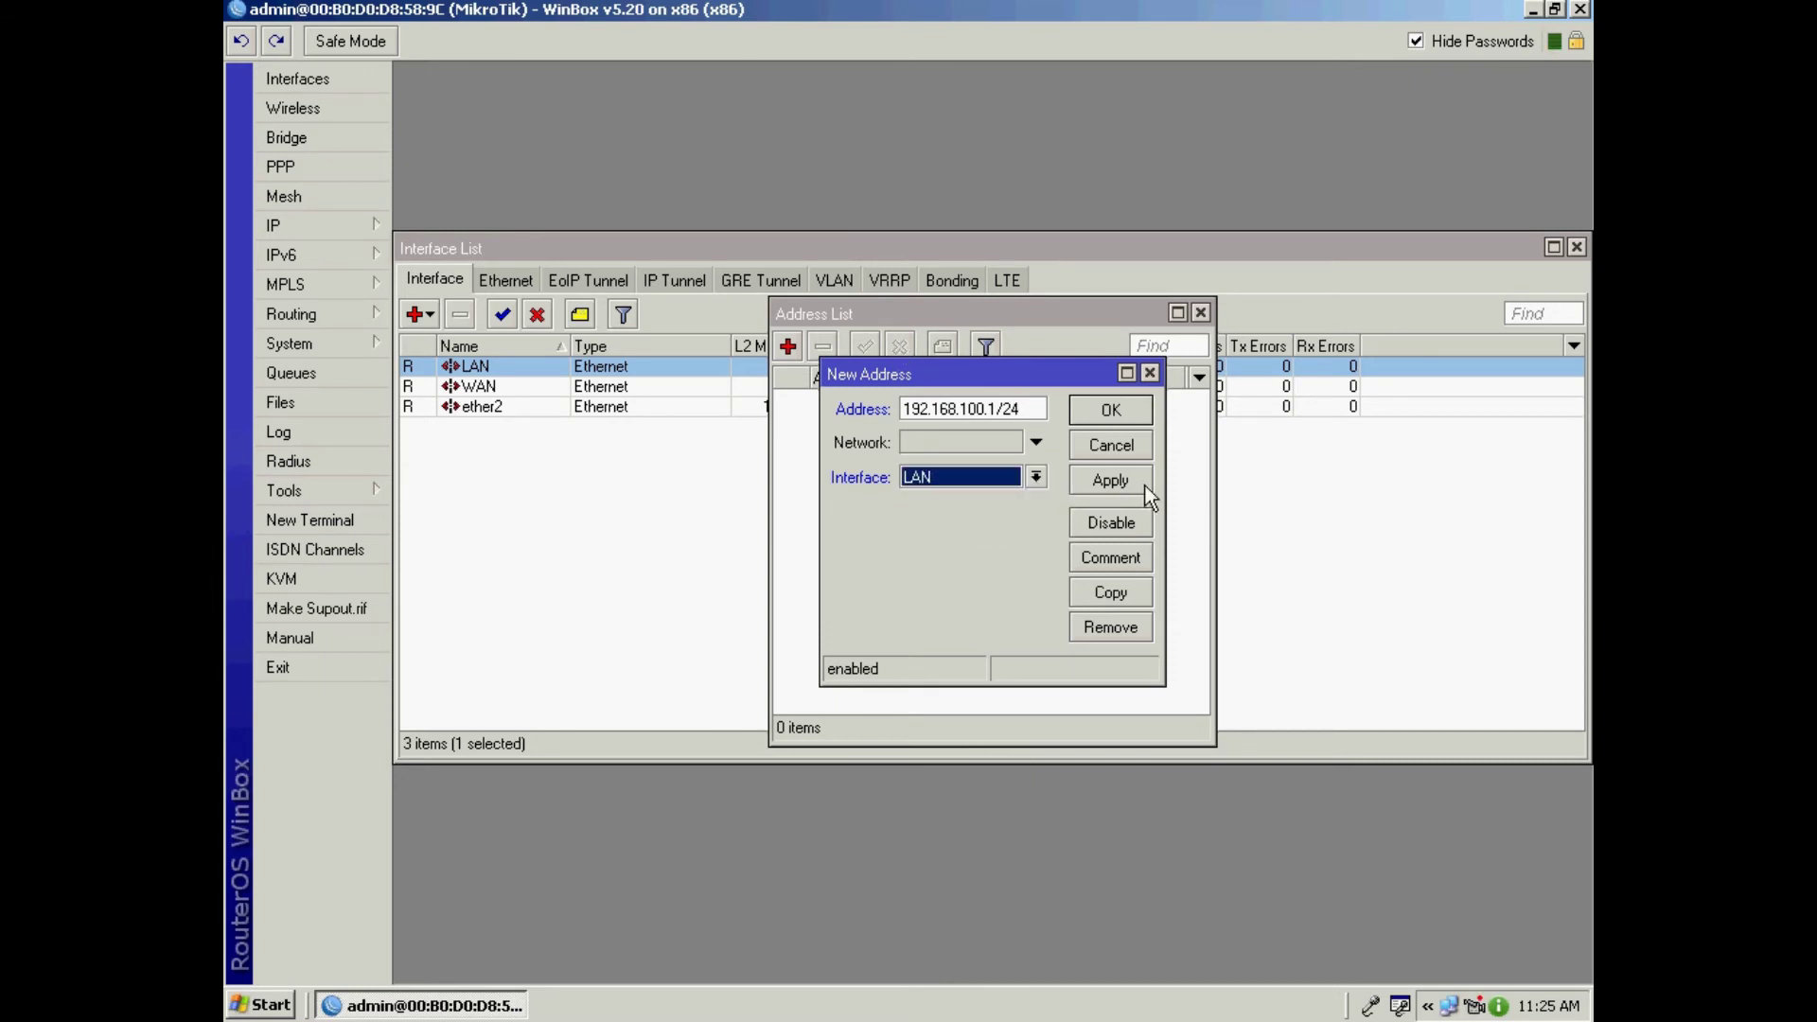
{"action": "left_click", "coordinate": [1110, 480]}
{"action": "left_click", "coordinate": [1111, 409]}
Step: Add a DHCP client on WAN, then close the DHCP Client and Address List windows
{"action": "left_click", "coordinate": [284, 229]}
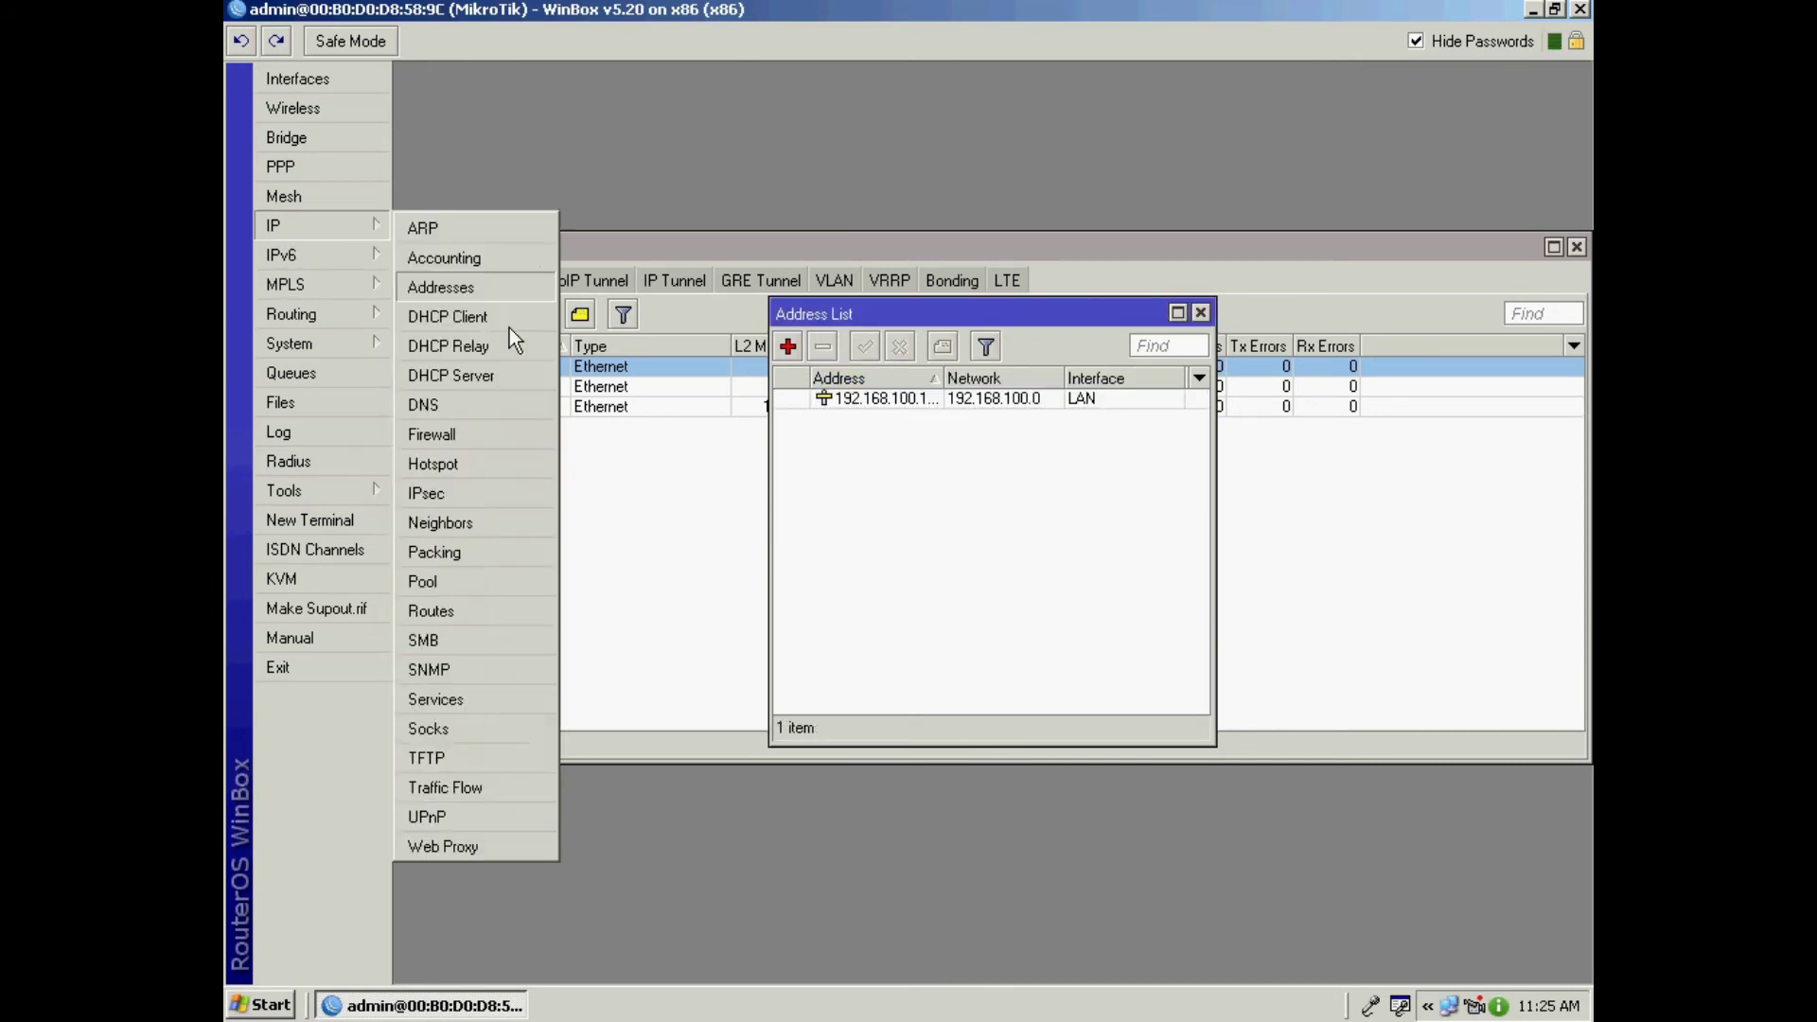
{"action": "left_click", "coordinate": [485, 324]}
{"action": "left_click", "coordinate": [694, 346]}
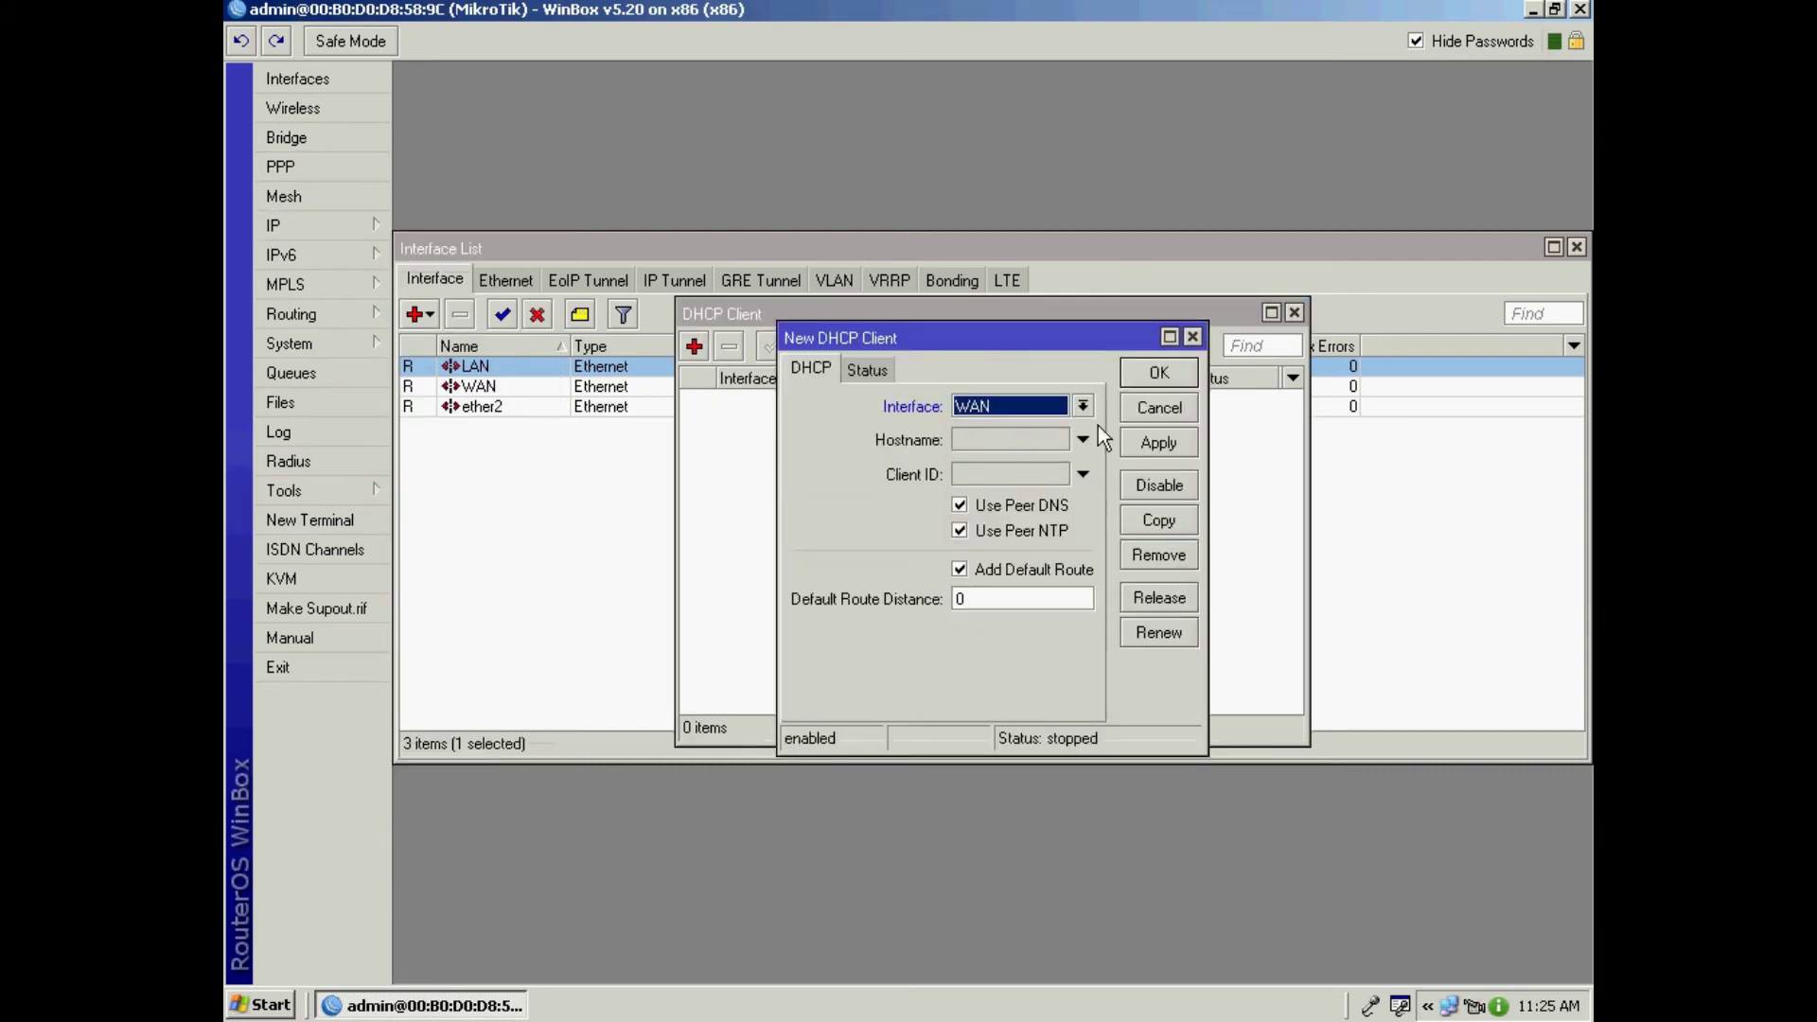
{"action": "left_click", "coordinate": [1157, 376]}
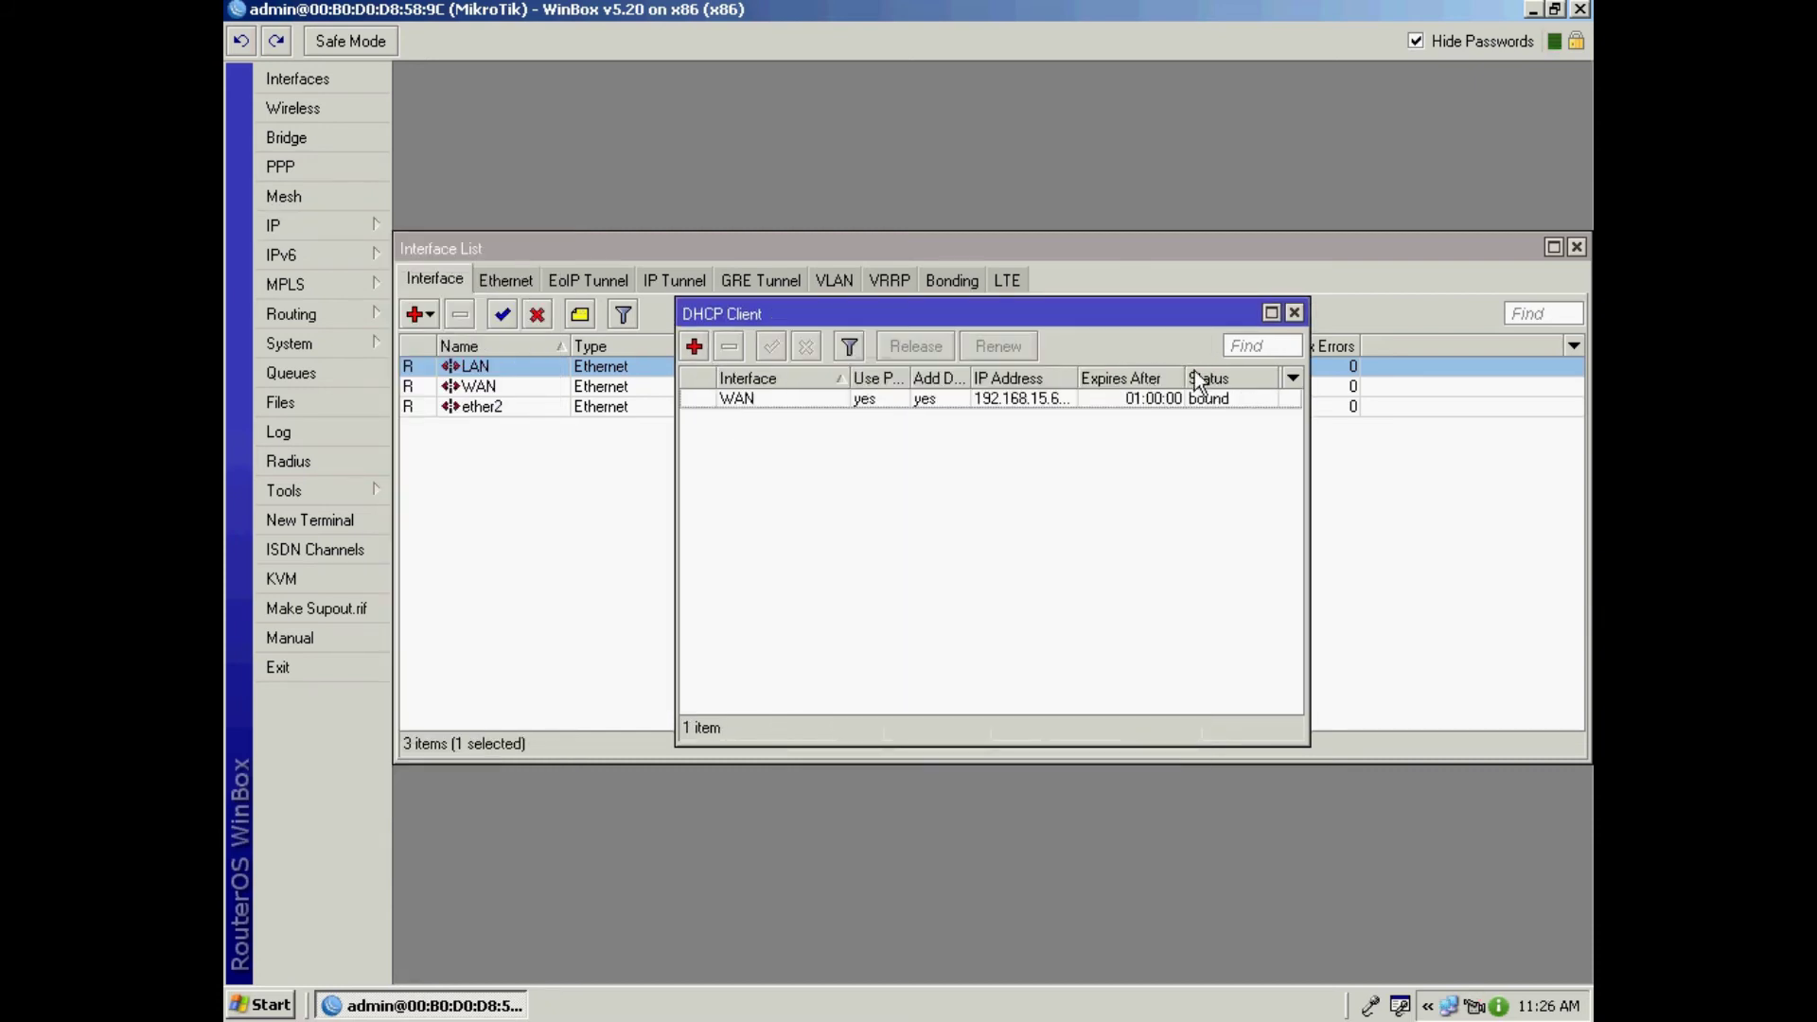
{"action": "left_click", "coordinate": [1295, 312]}
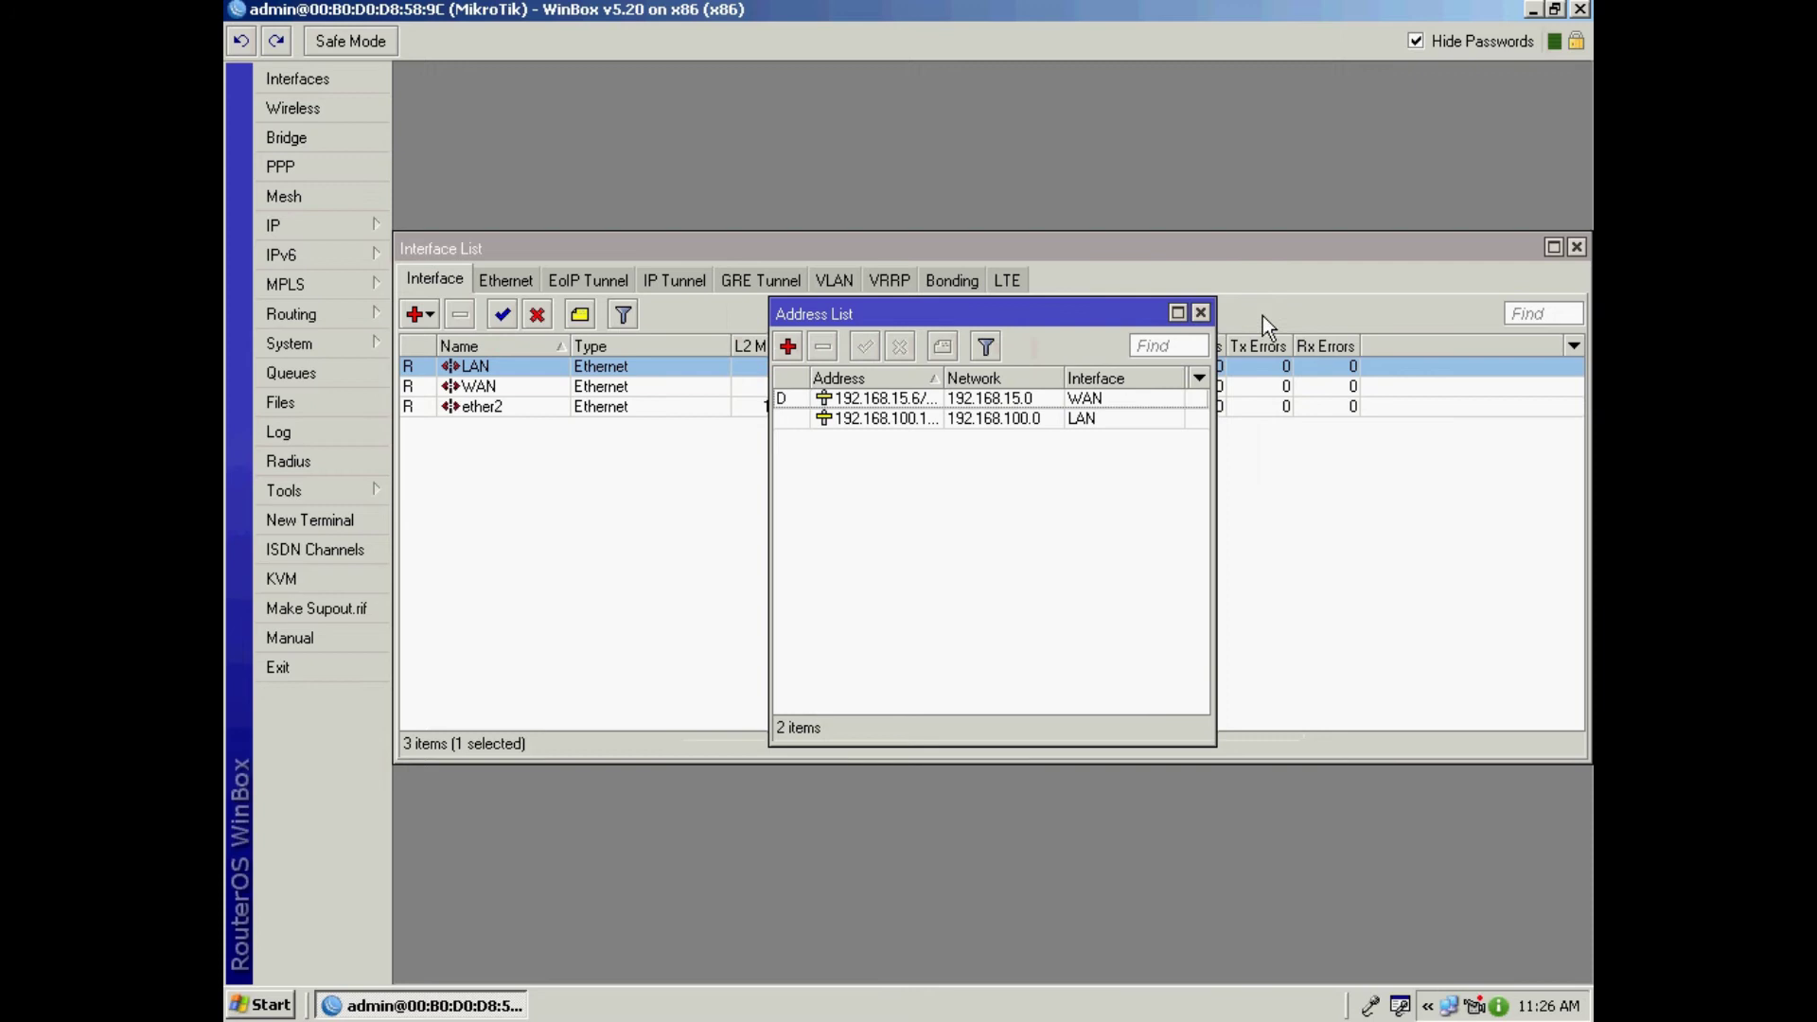
{"action": "left_click", "coordinate": [1200, 312]}
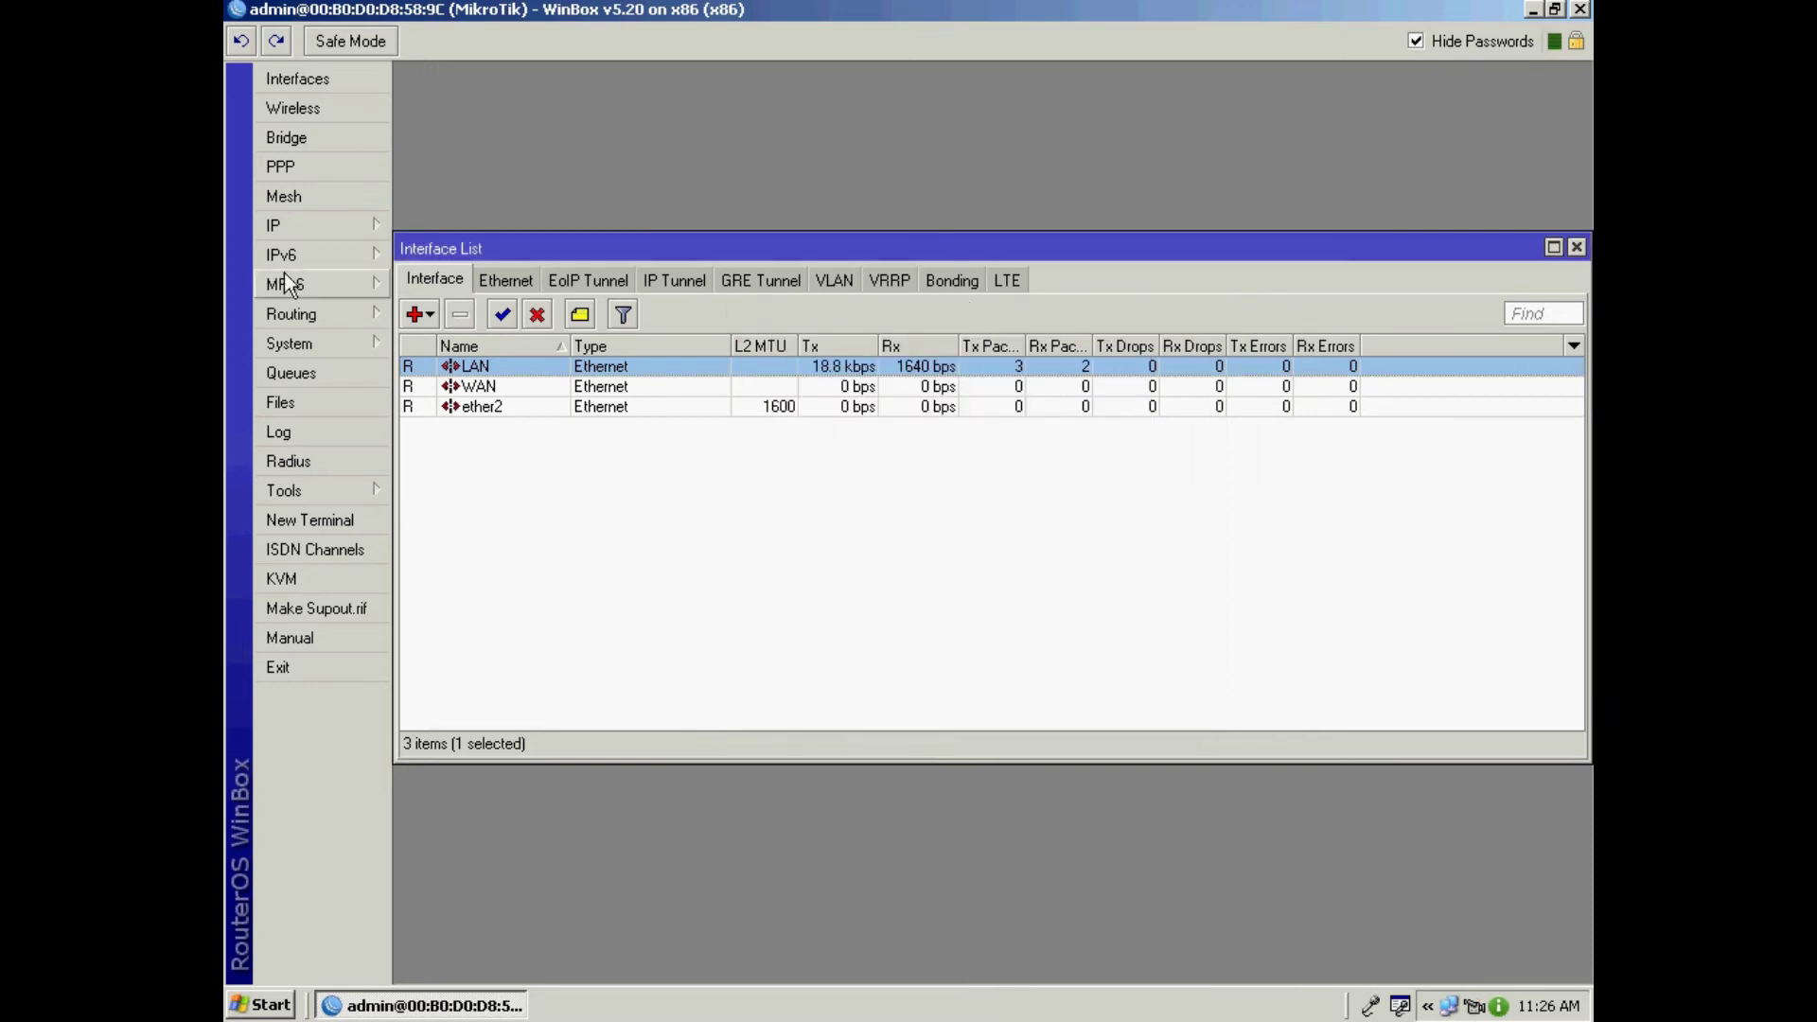
{"action": "left_click", "coordinate": [348, 235]}
Step: Run DHCP Setup on LAN with 192.168.100.0/24, gateway 192.168.100.1, DNS 192.168.15.1, 3d lease
{"action": "left_click", "coordinate": [481, 377]}
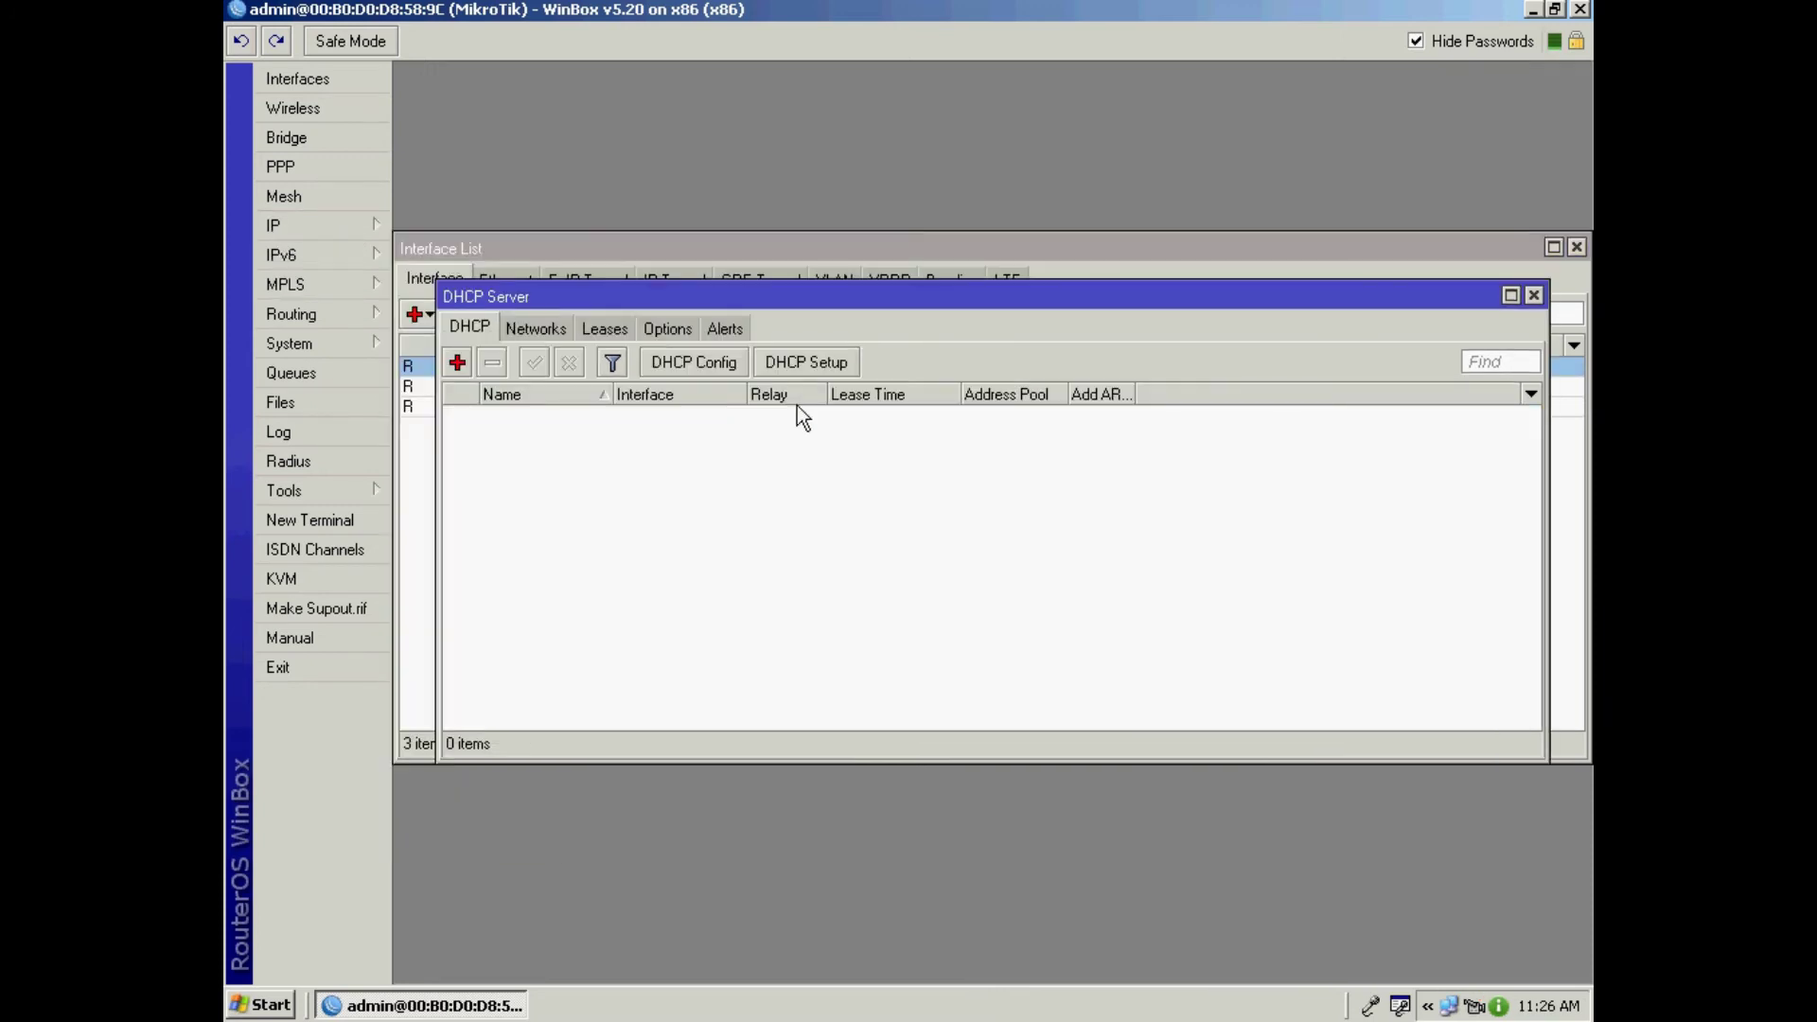
{"action": "left_click", "coordinate": [814, 363]}
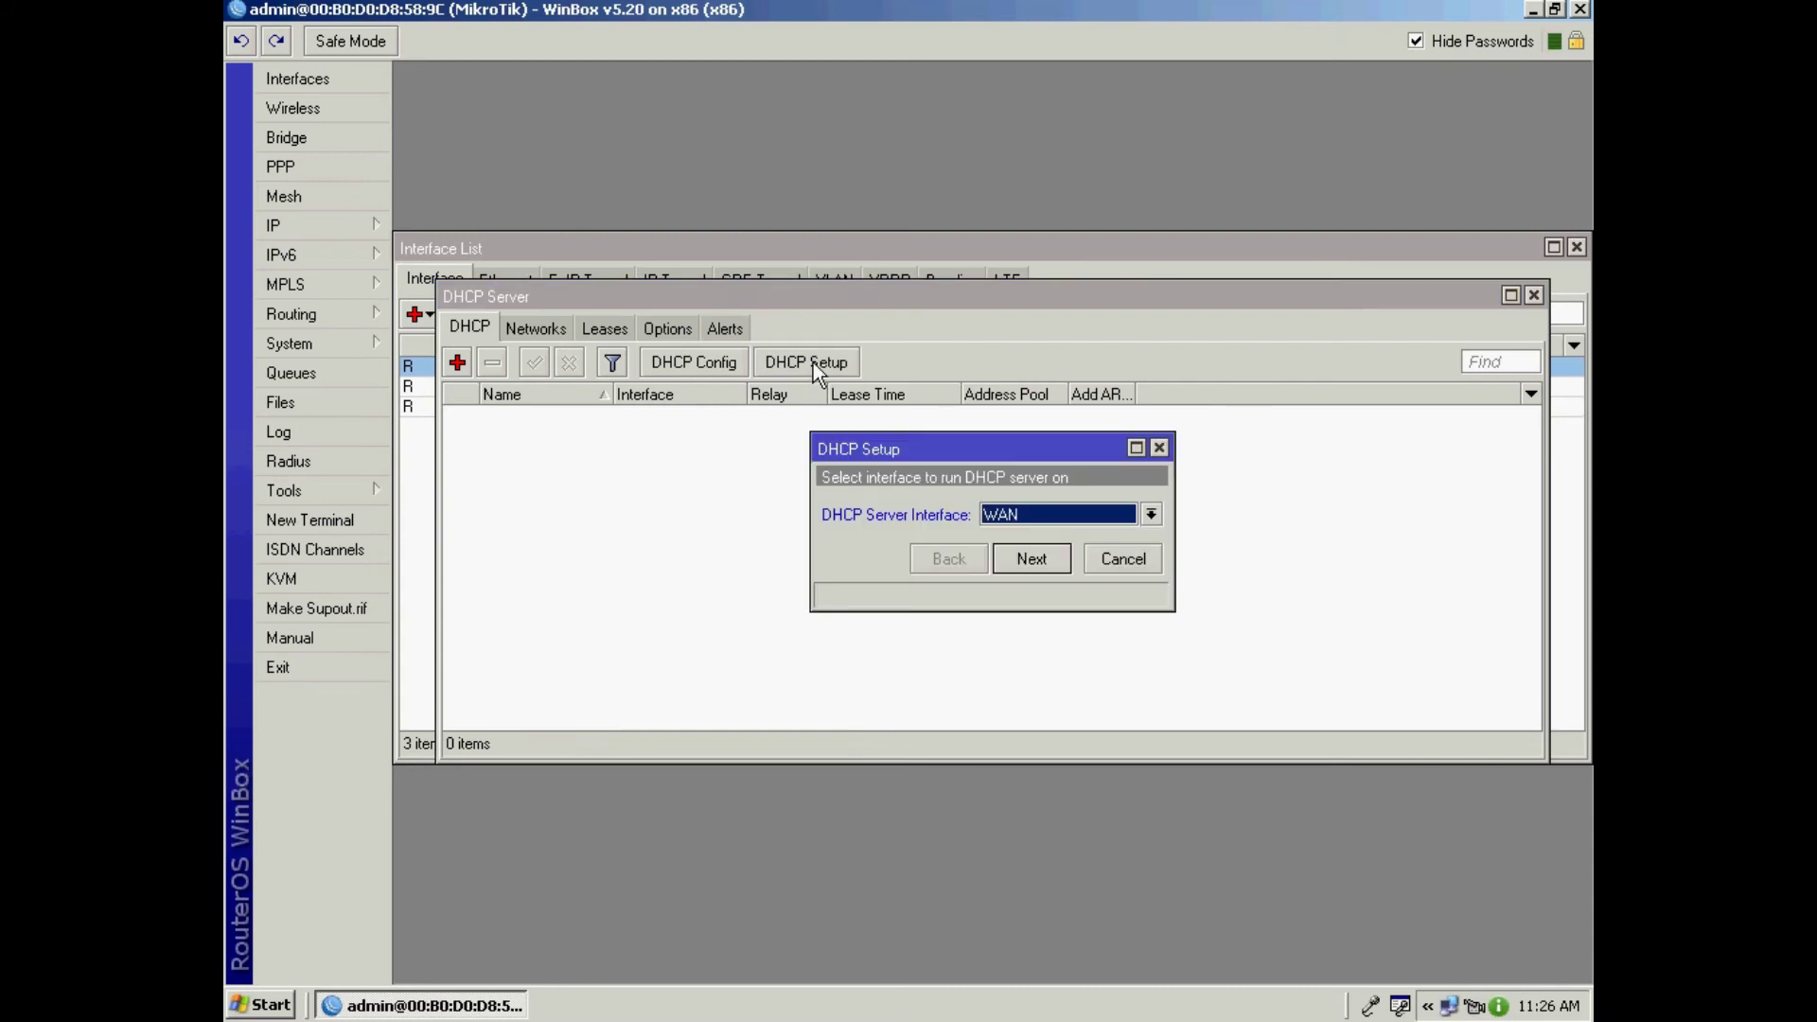
{"action": "left_click", "coordinate": [1151, 515]}
{"action": "left_click", "coordinate": [1048, 535]}
{"action": "left_click", "coordinate": [1031, 560]}
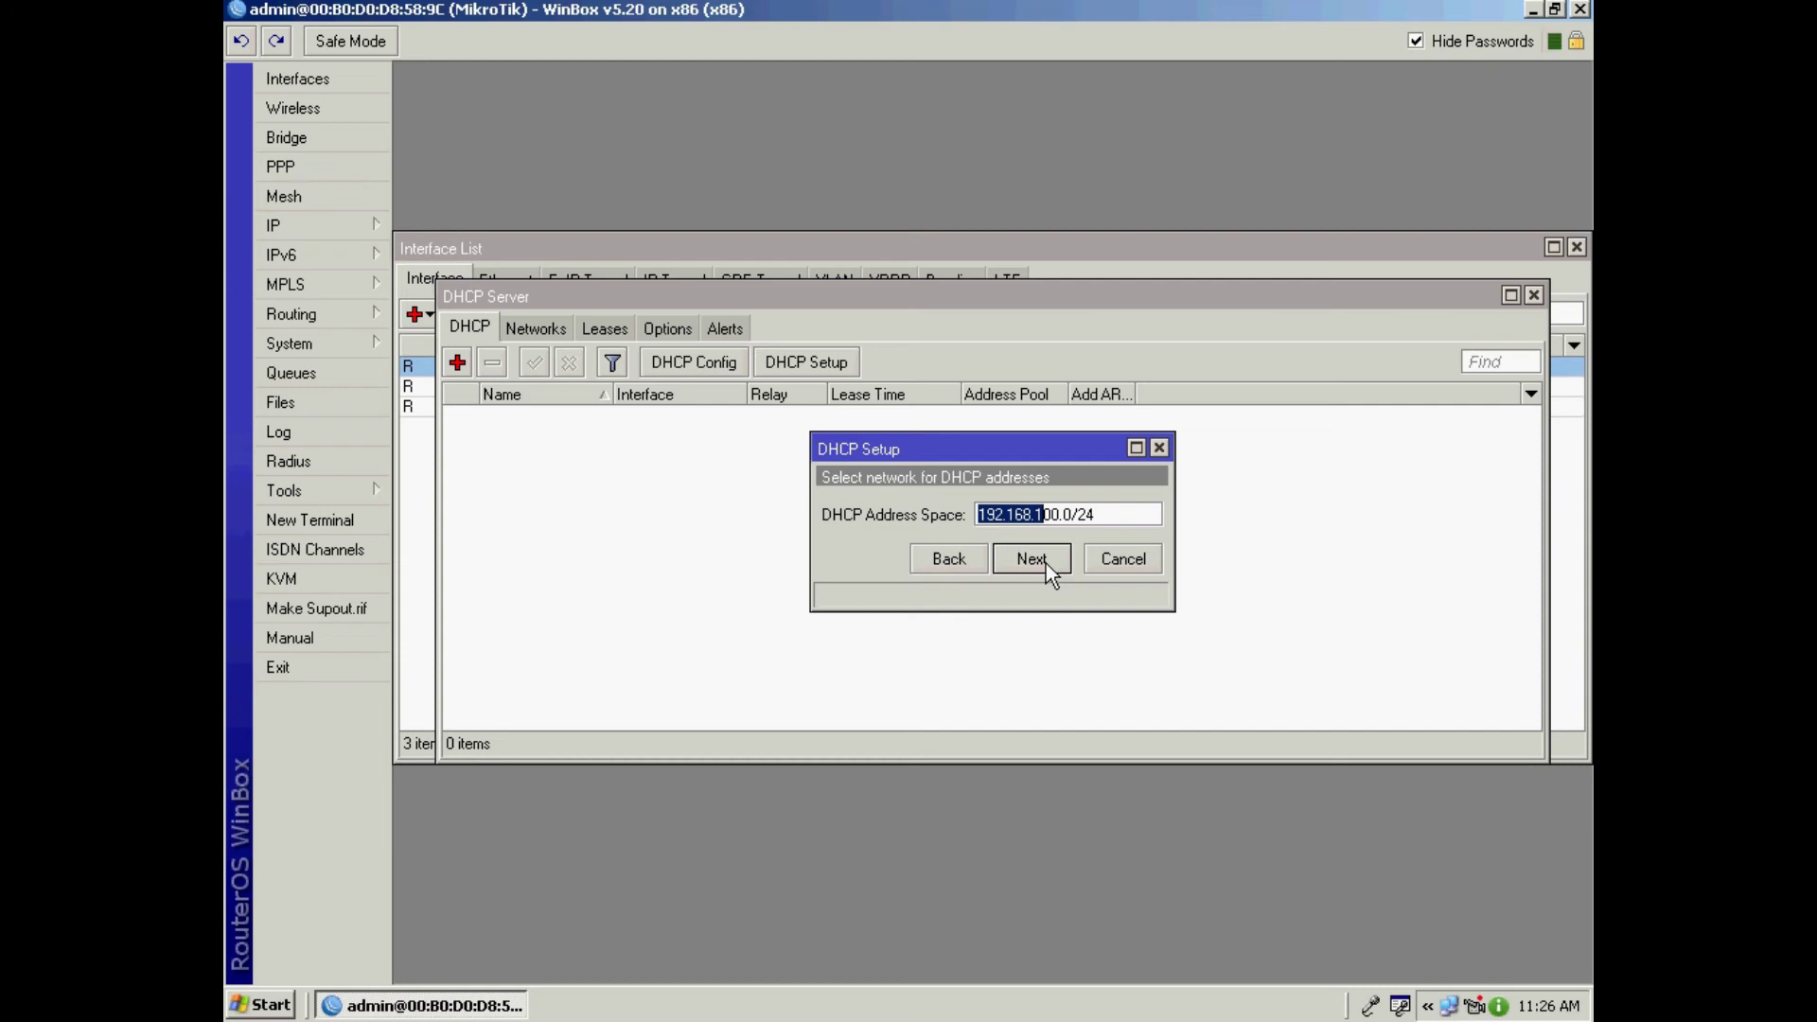
{"action": "left_click", "coordinate": [1031, 559]}
{"action": "left_click", "coordinate": [1030, 560]}
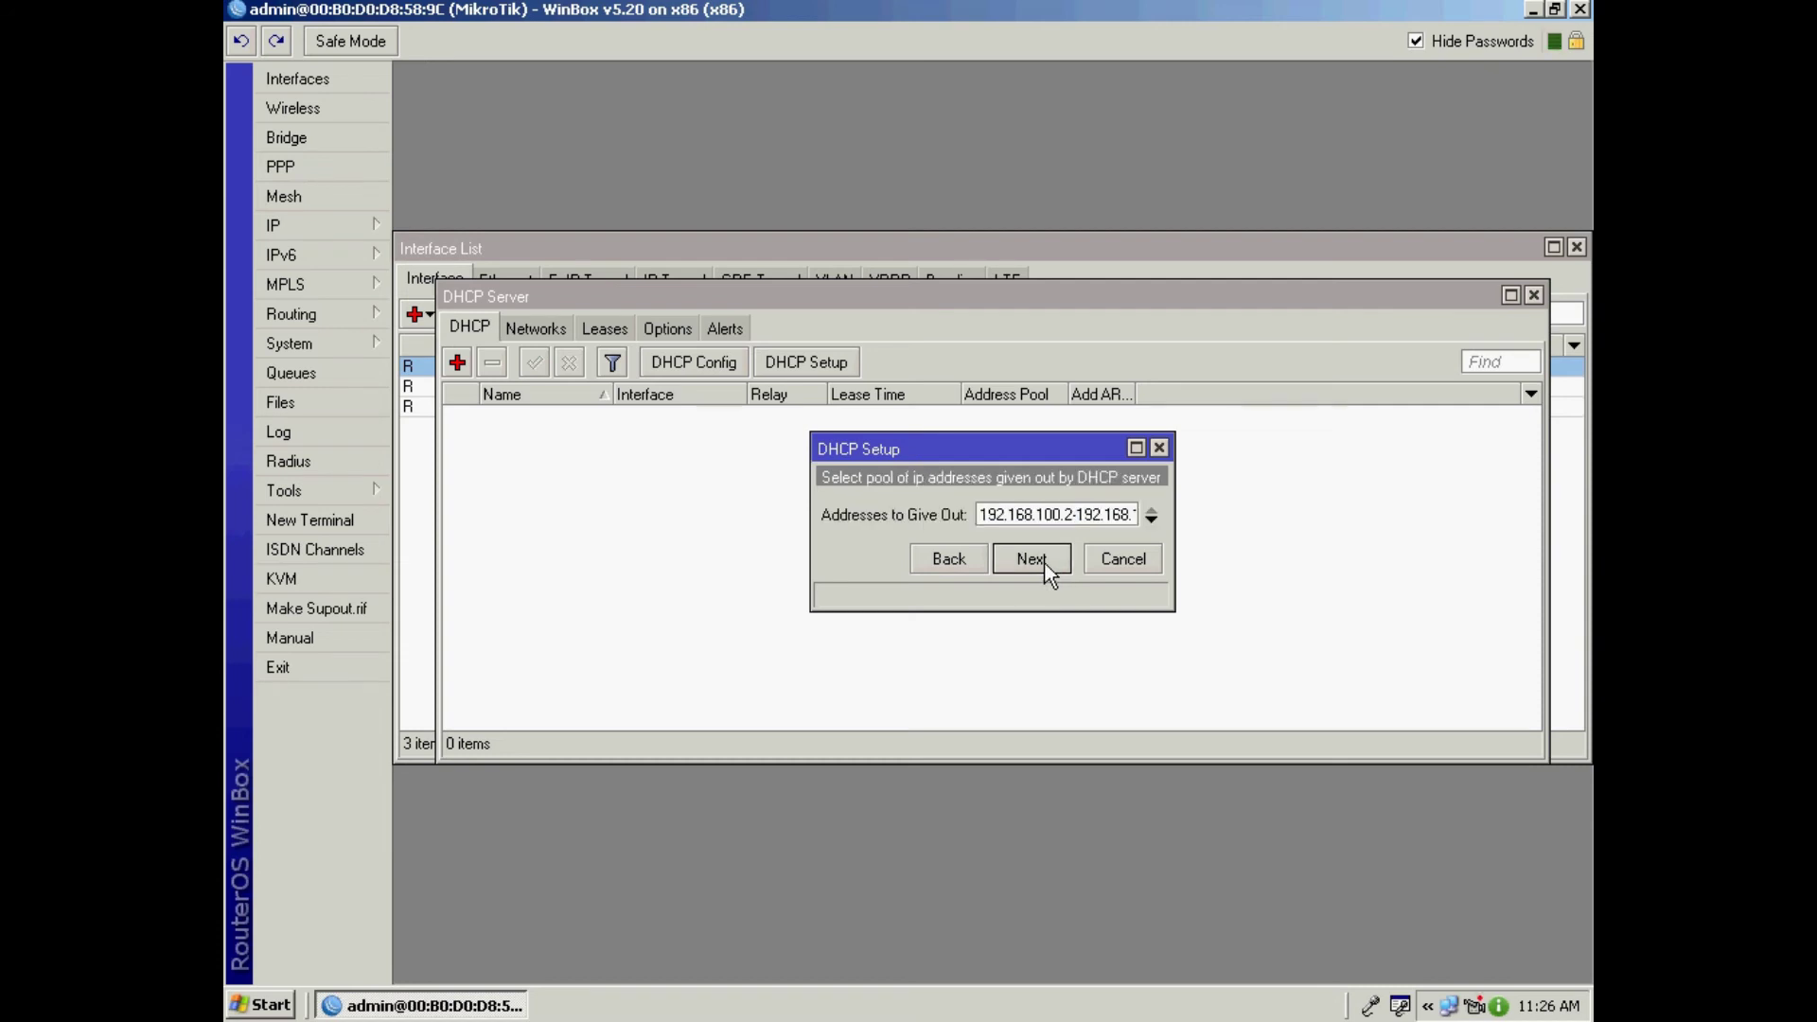
{"action": "left_click", "coordinate": [1031, 560]}
{"action": "left_click", "coordinate": [1041, 560]}
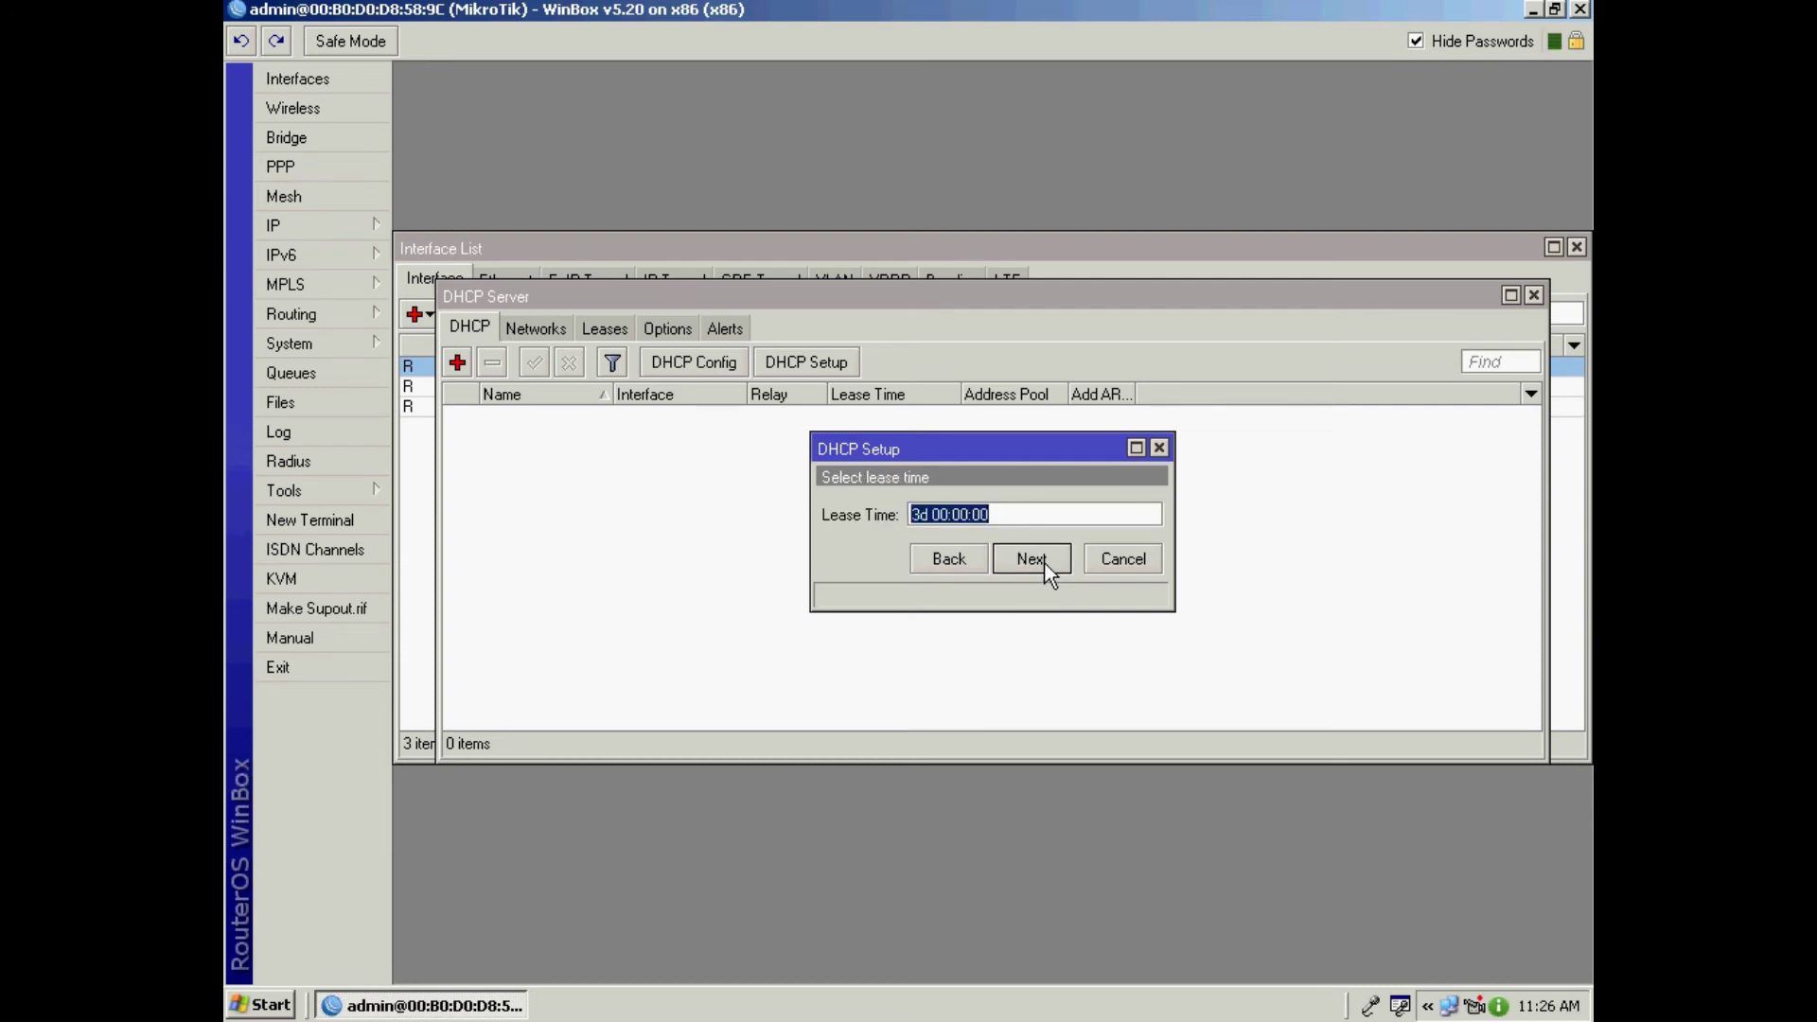
{"action": "left_click", "coordinate": [1031, 560]}
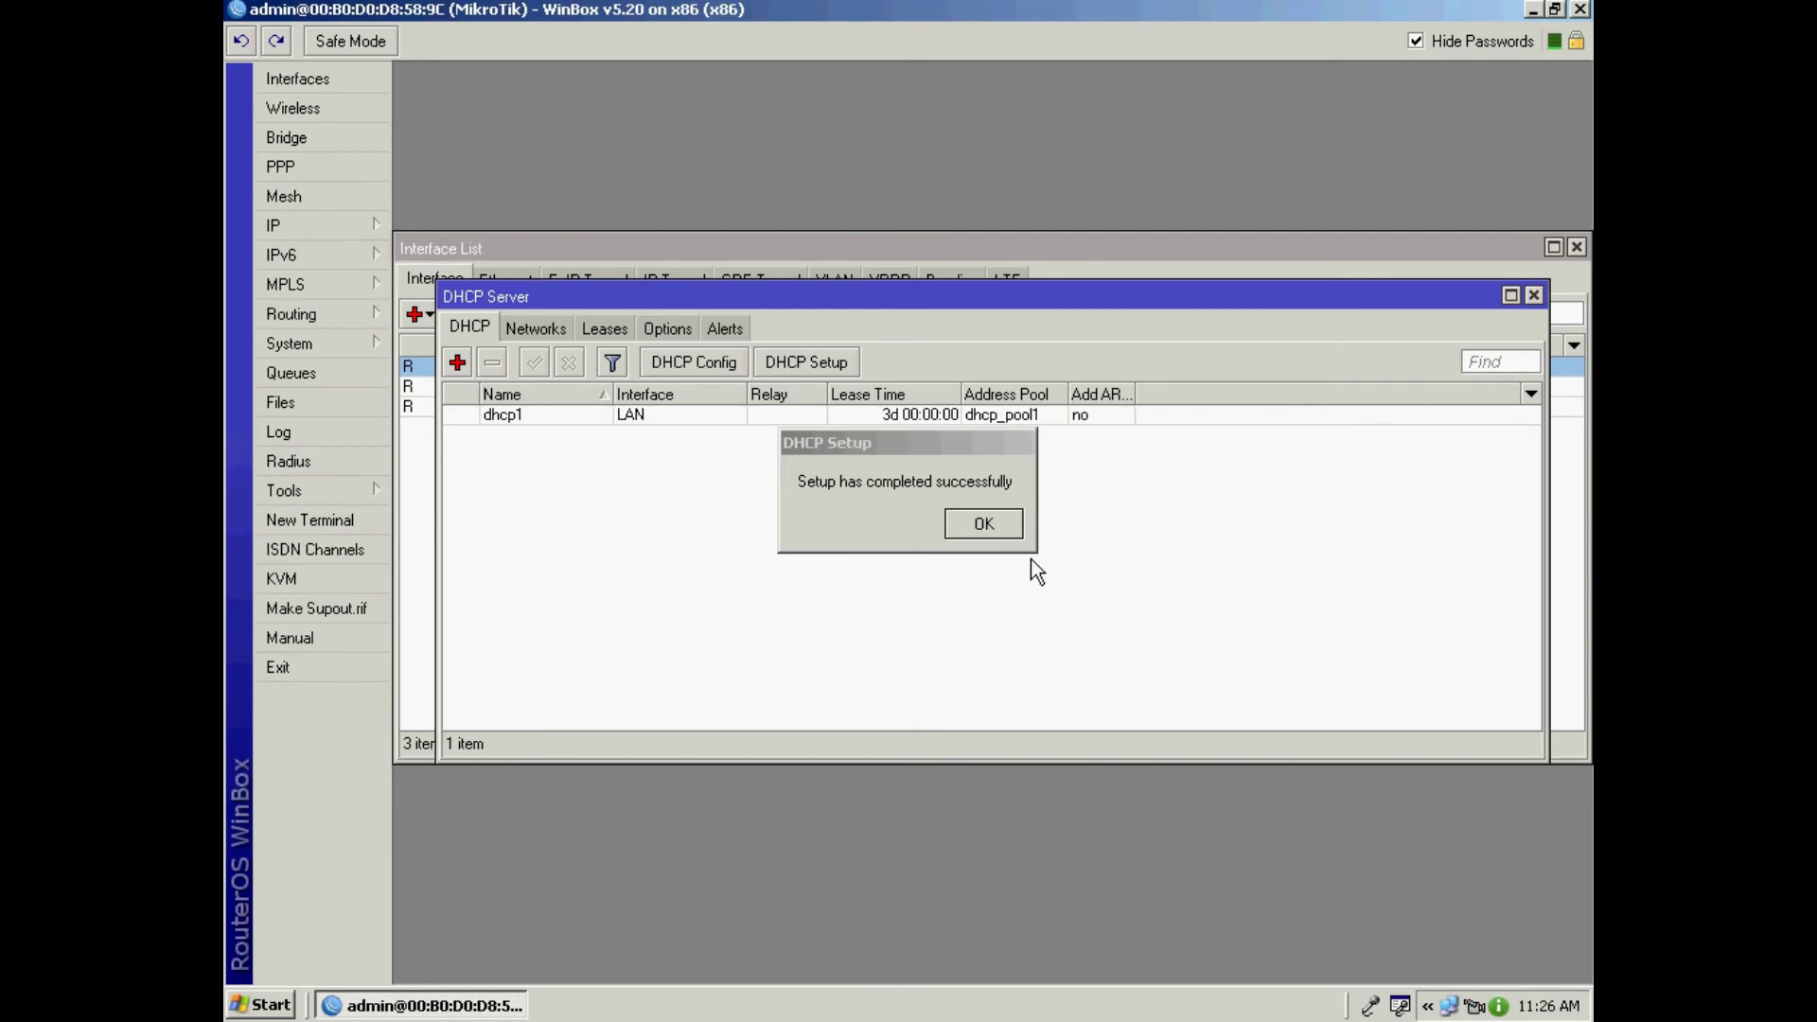
Step: Enable Allow Remote Requests in the router's DNS settings
{"action": "left_click", "coordinate": [322, 227]}
{"action": "left_click", "coordinate": [435, 401]}
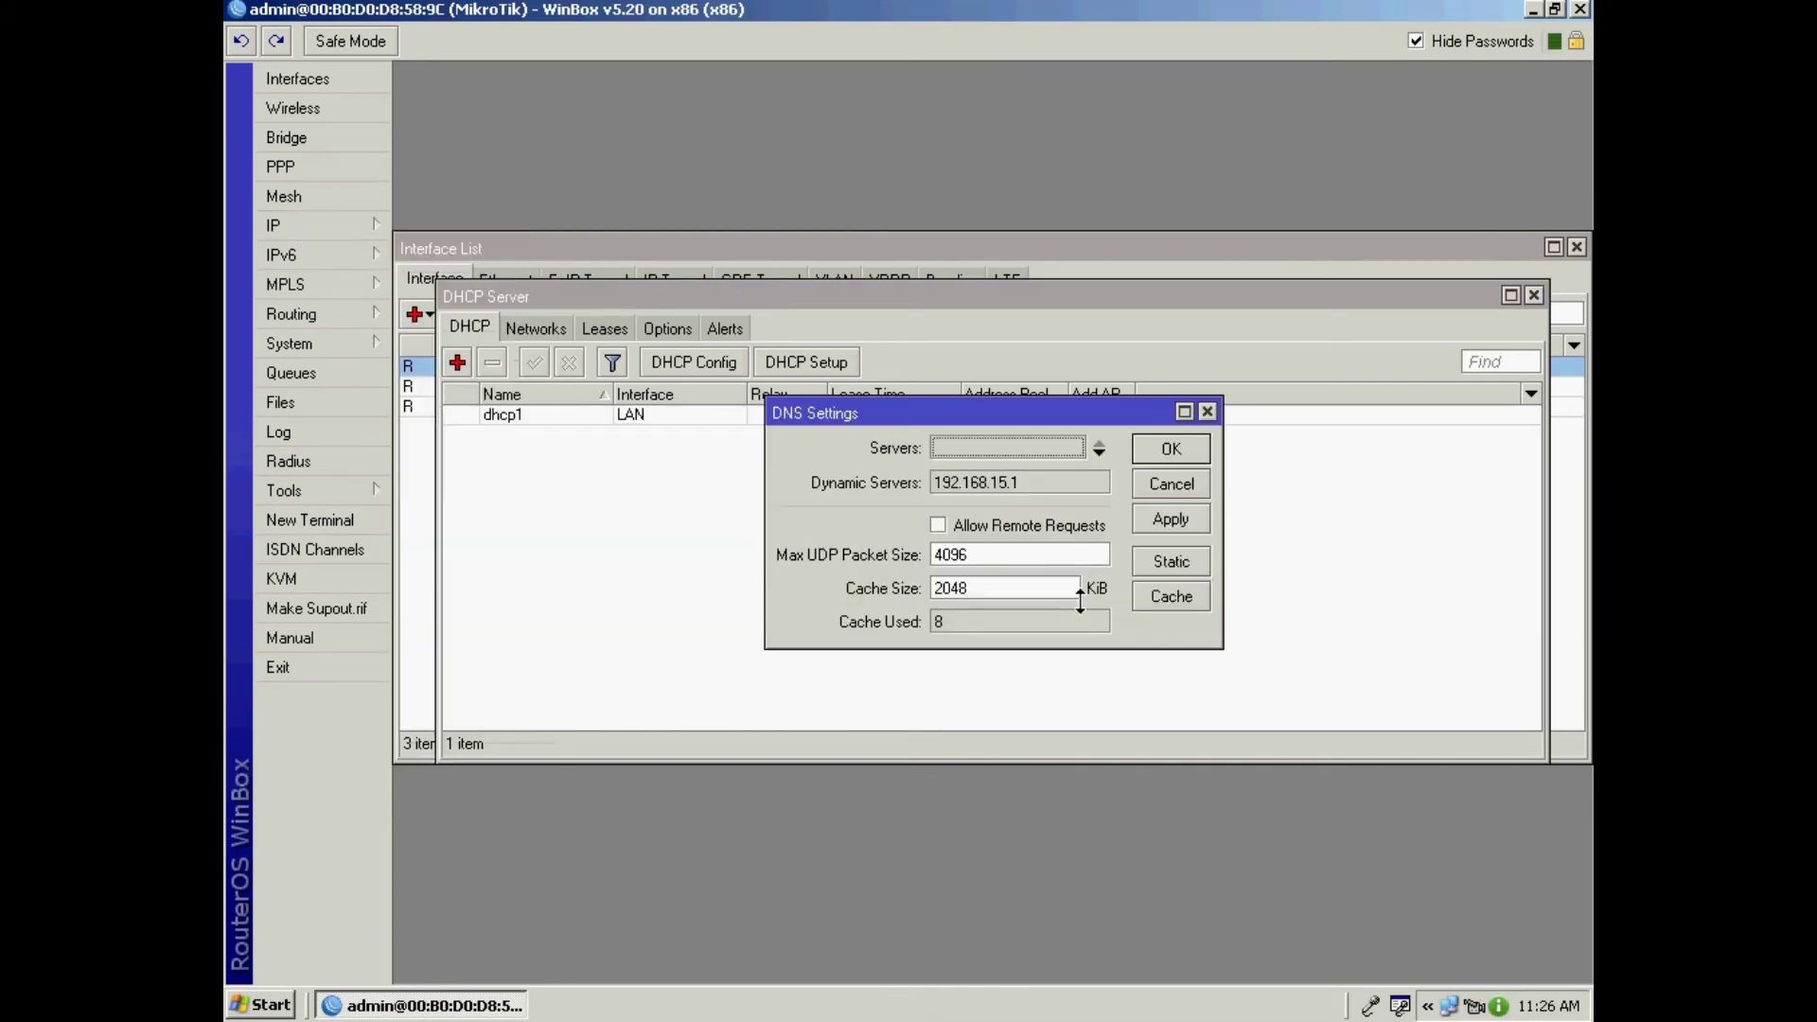
{"action": "left_click", "coordinate": [936, 524]}
{"action": "left_click", "coordinate": [1145, 457]}
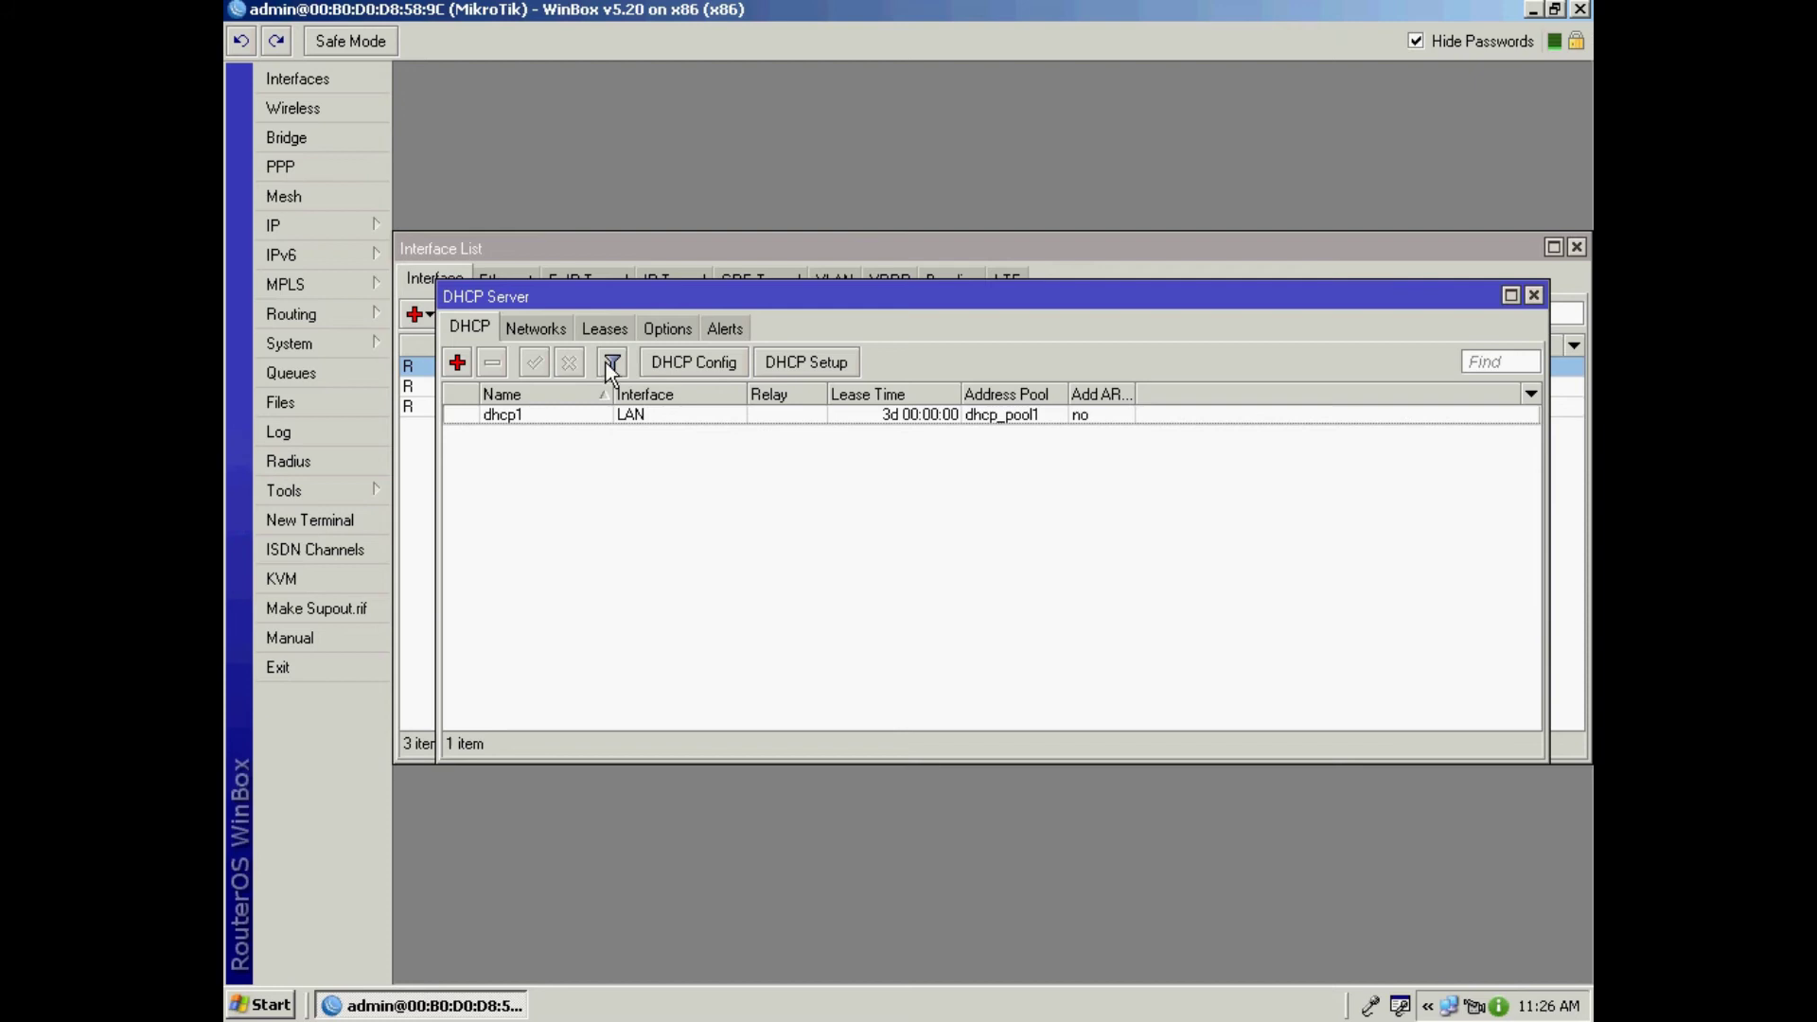
{"action": "left_click", "coordinate": [316, 229]}
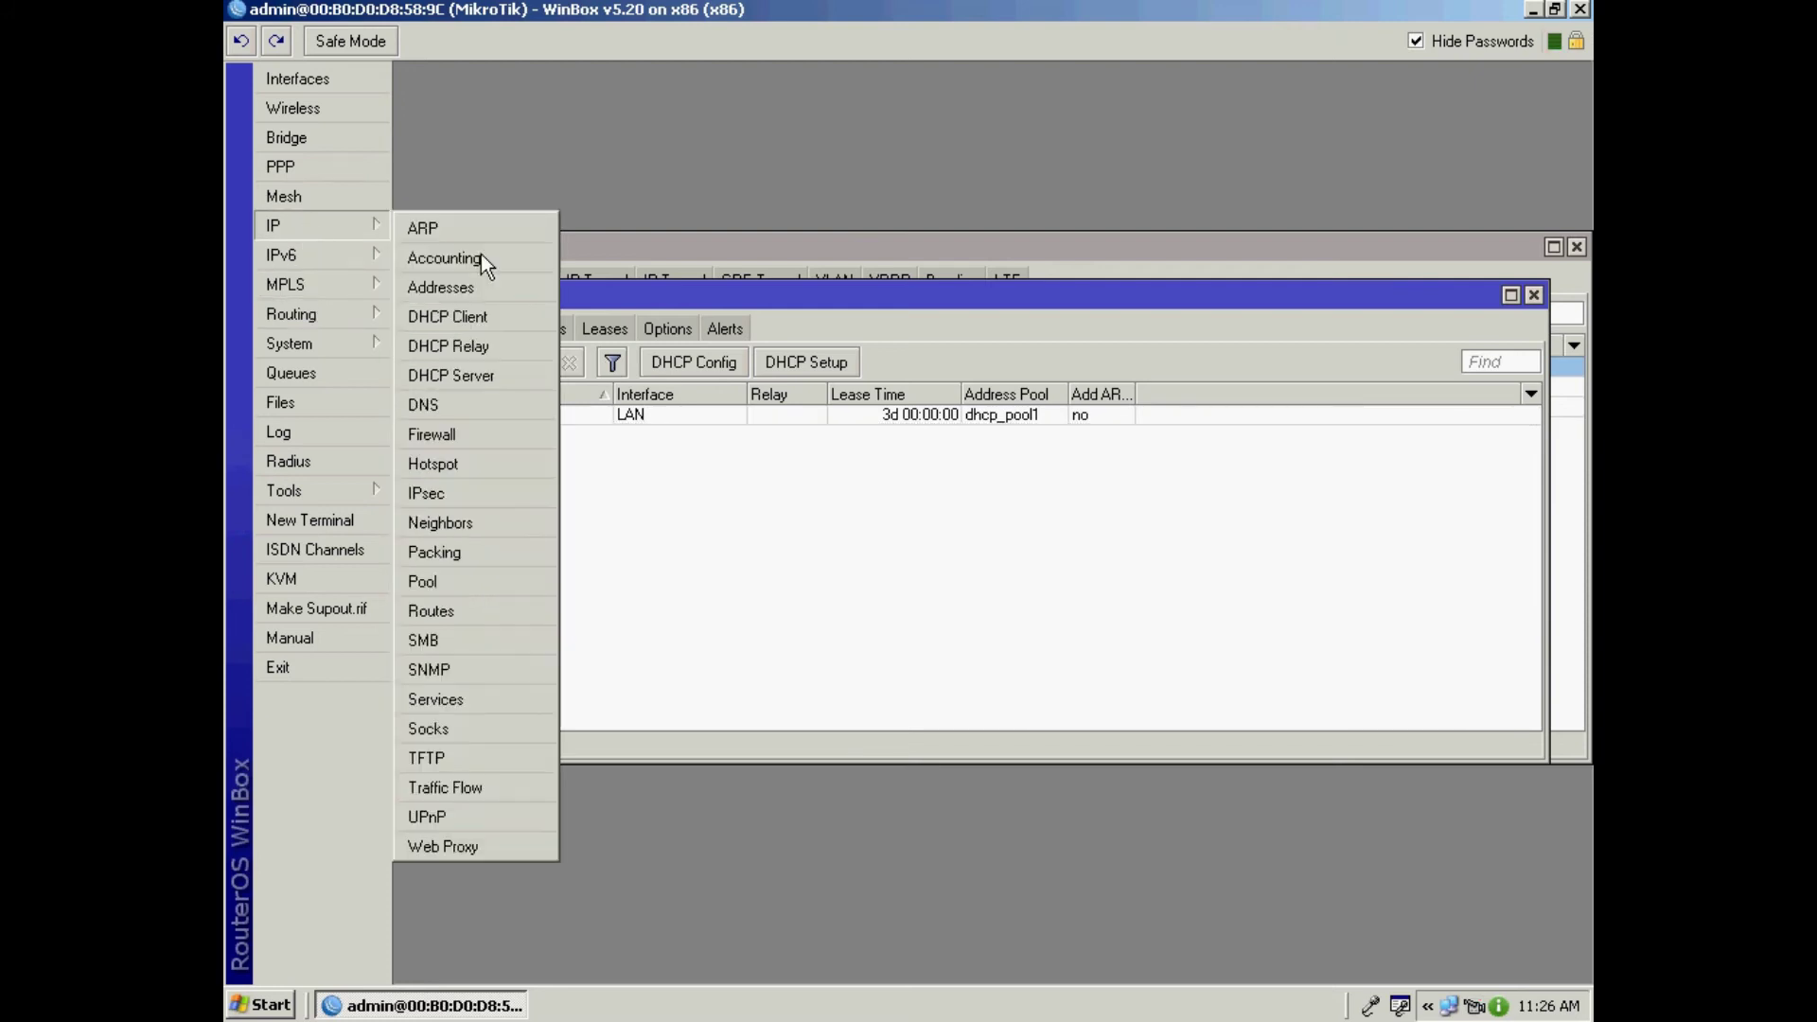
Step: Launch Hotspot Setup on LAN, accepting the default address, pool, SSL and SMTP pages
{"action": "left_click", "coordinate": [462, 464]}
{"action": "left_click", "coordinate": [920, 366]}
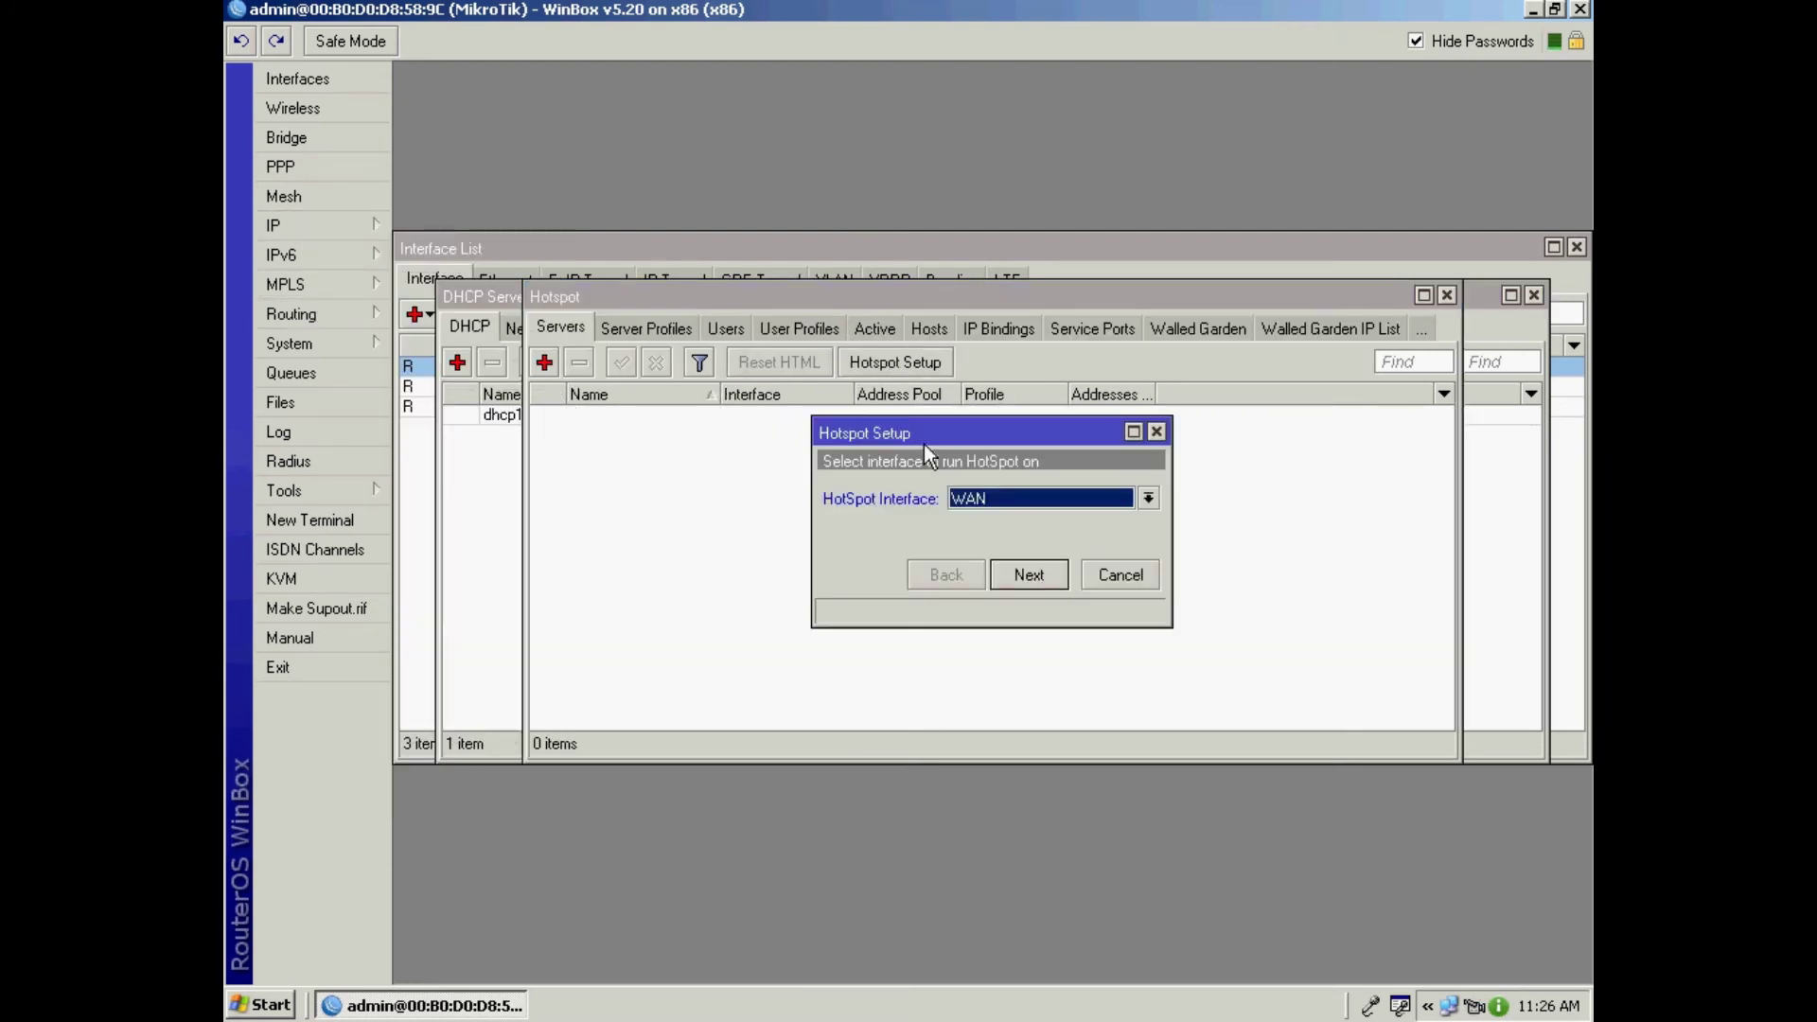
{"action": "left_click", "coordinate": [1148, 499]}
{"action": "left_click", "coordinate": [994, 520]}
{"action": "left_click", "coordinate": [1049, 582]}
{"action": "left_click", "coordinate": [1051, 582]}
{"action": "left_click", "coordinate": [1052, 582]}
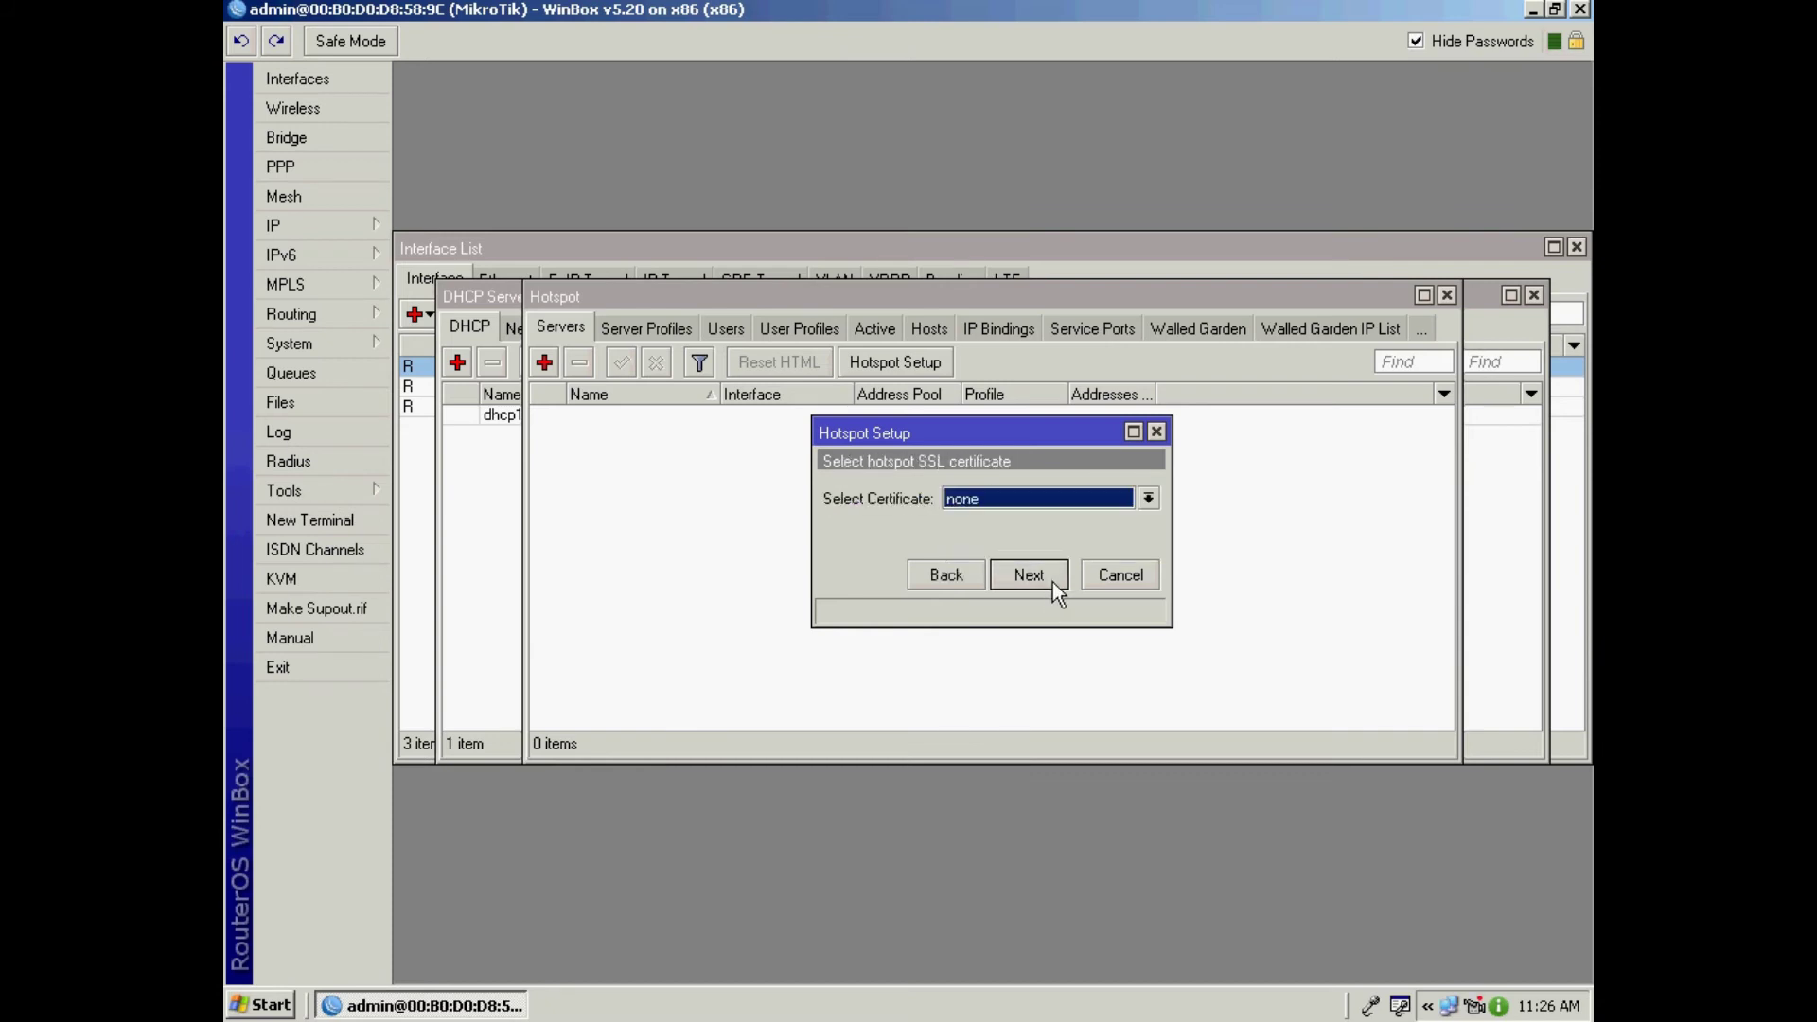
{"action": "left_click", "coordinate": [1053, 582]}
{"action": "left_click", "coordinate": [1052, 582]}
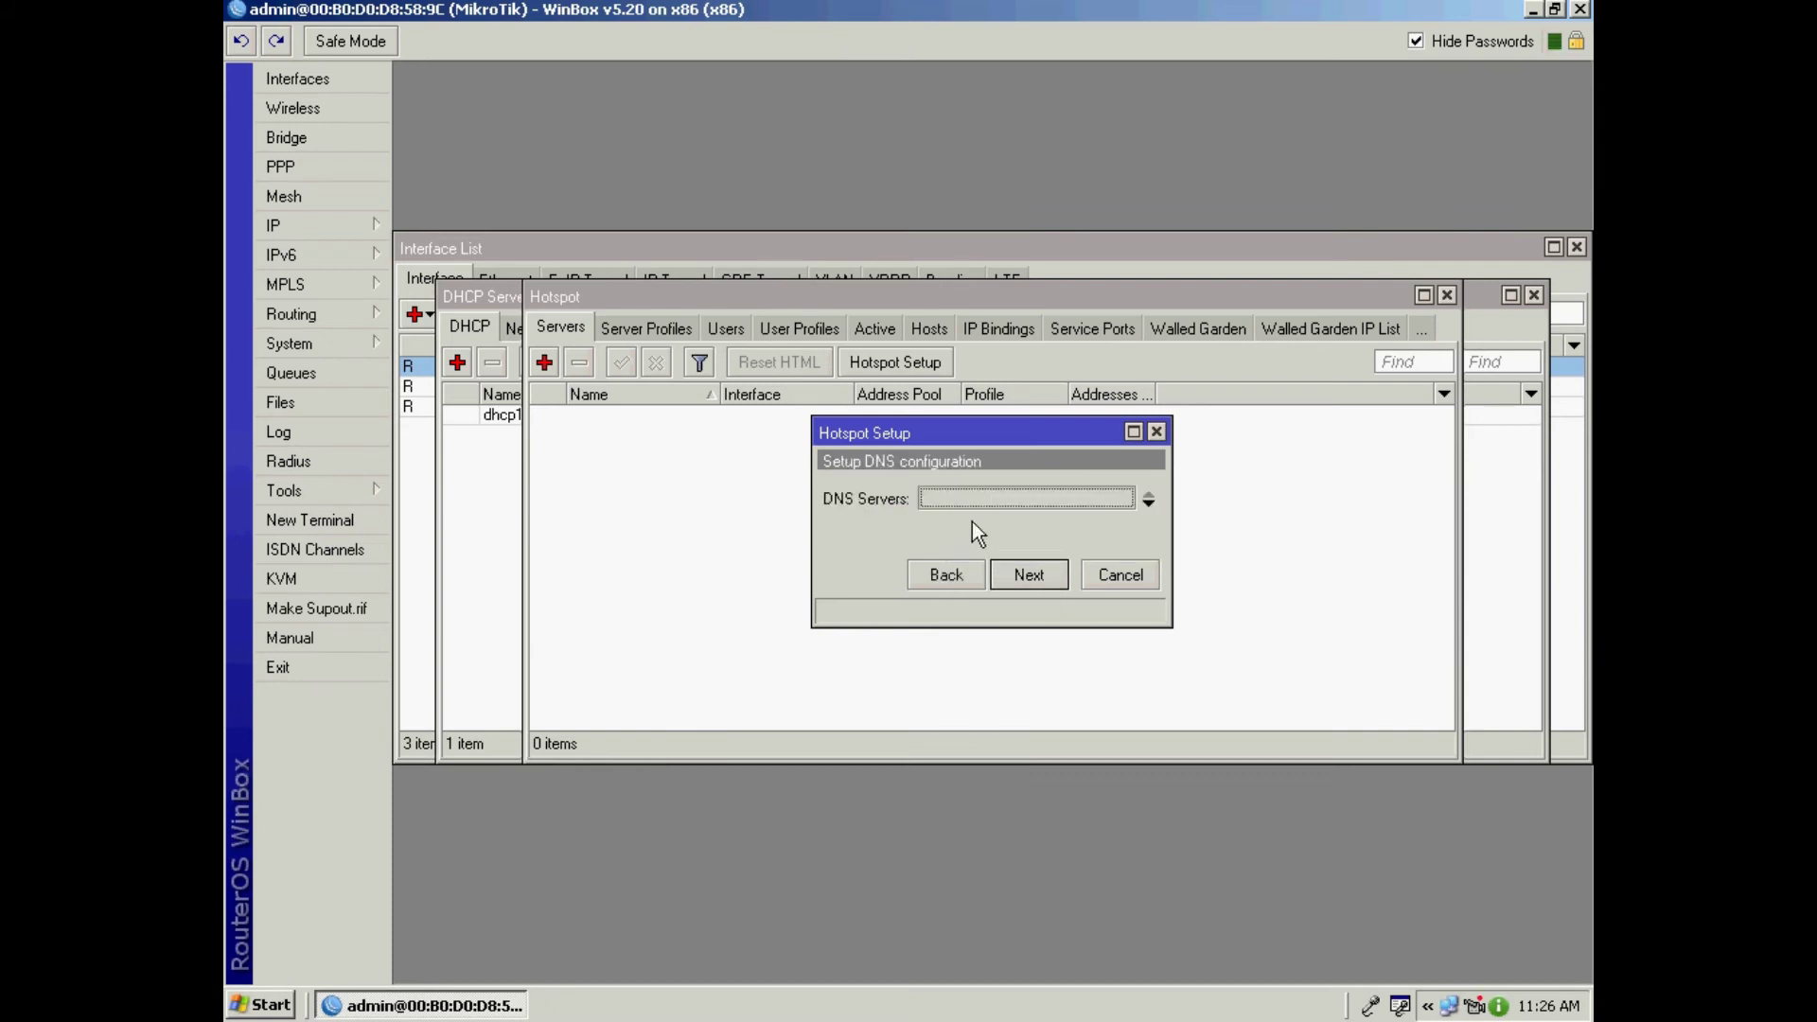
Step: Enter DNS server 192.168.15.1, leave the DNS name empty, set the user's password and finish
{"action": "type", "text": "192.168.15.1"}
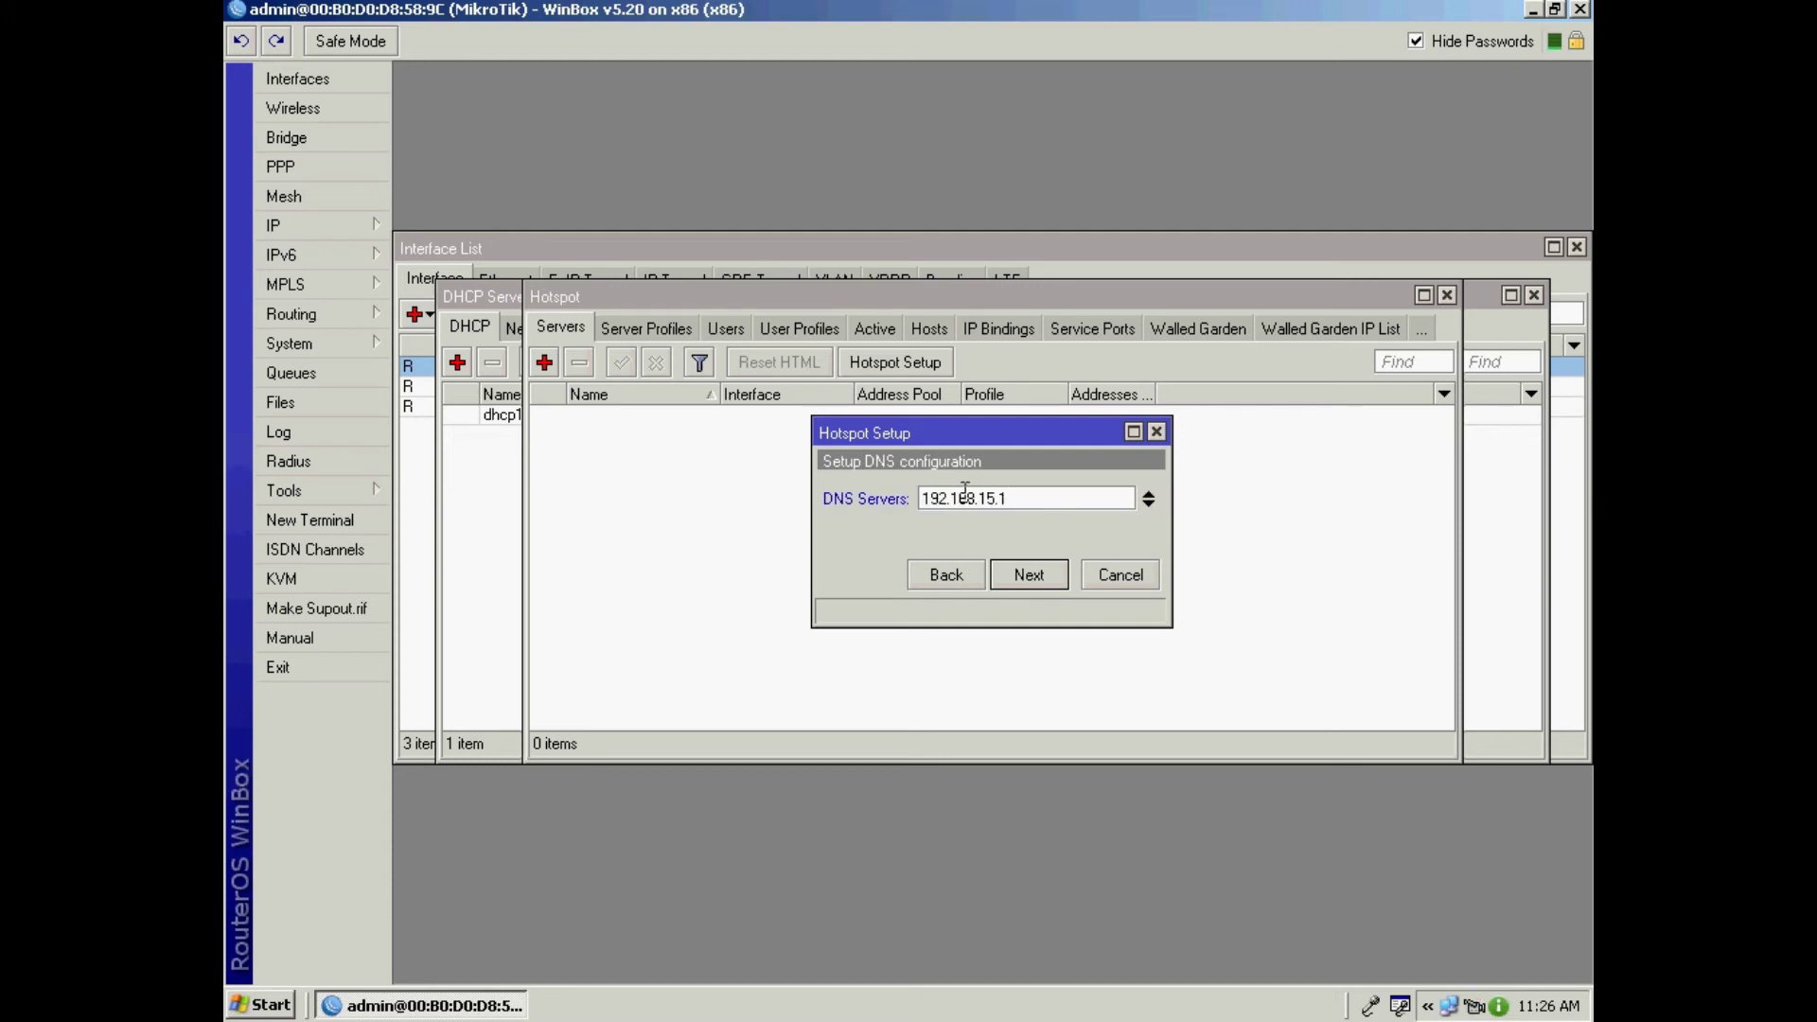
{"action": "left_click", "coordinate": [1053, 581]}
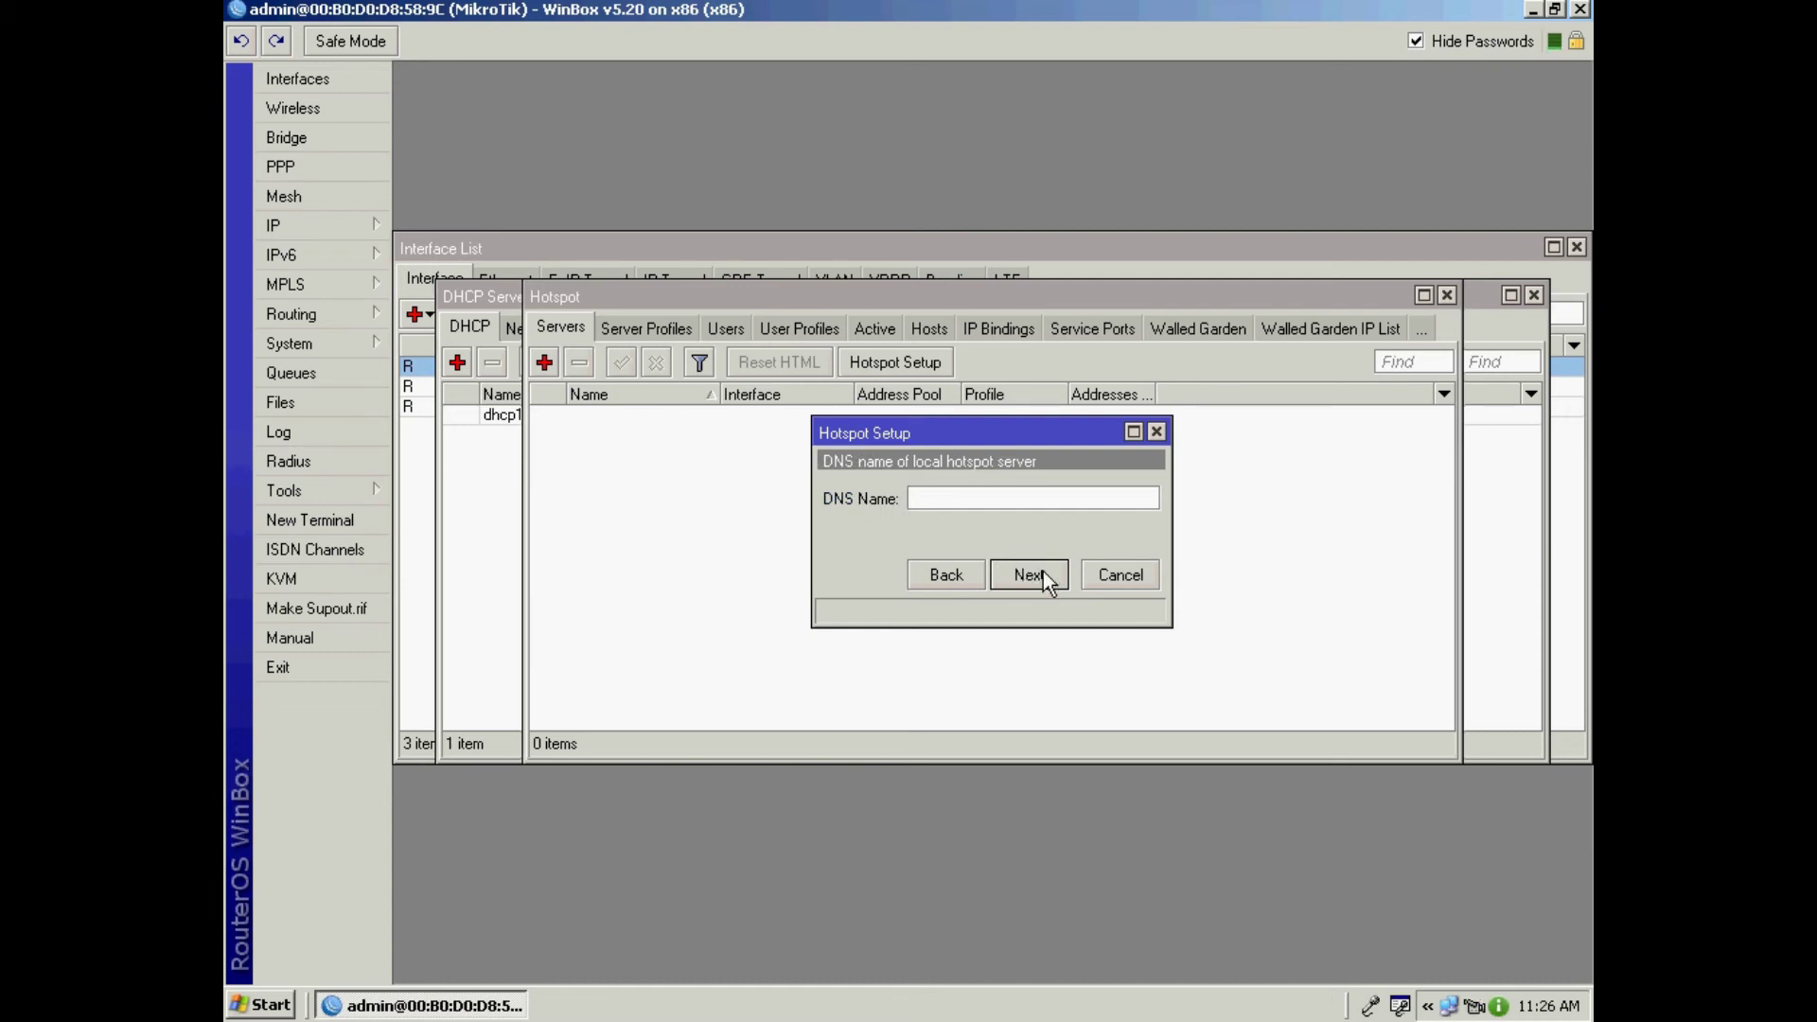
{"action": "left_click", "coordinate": [1043, 571]}
{"action": "left_click", "coordinate": [1038, 534]}
{"action": "type", "text": "123"}
{"action": "left_click", "coordinate": [1049, 579]}
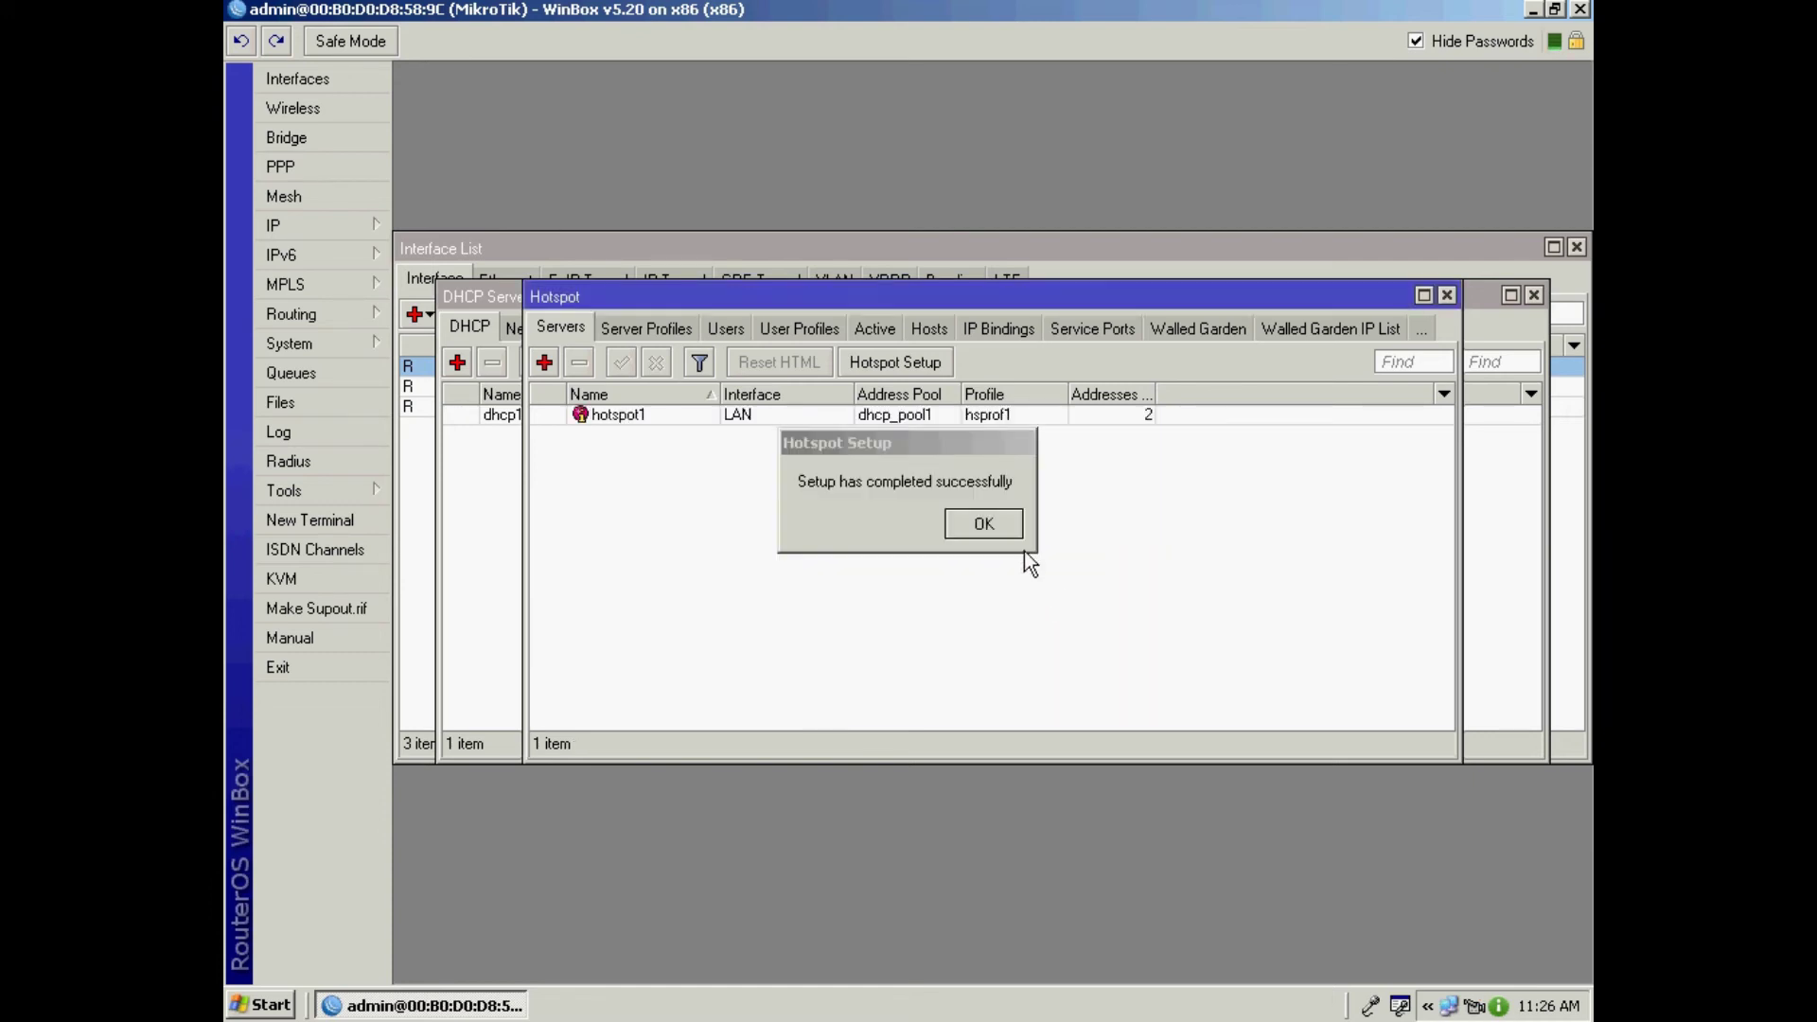
{"action": "key", "text": "Return"}
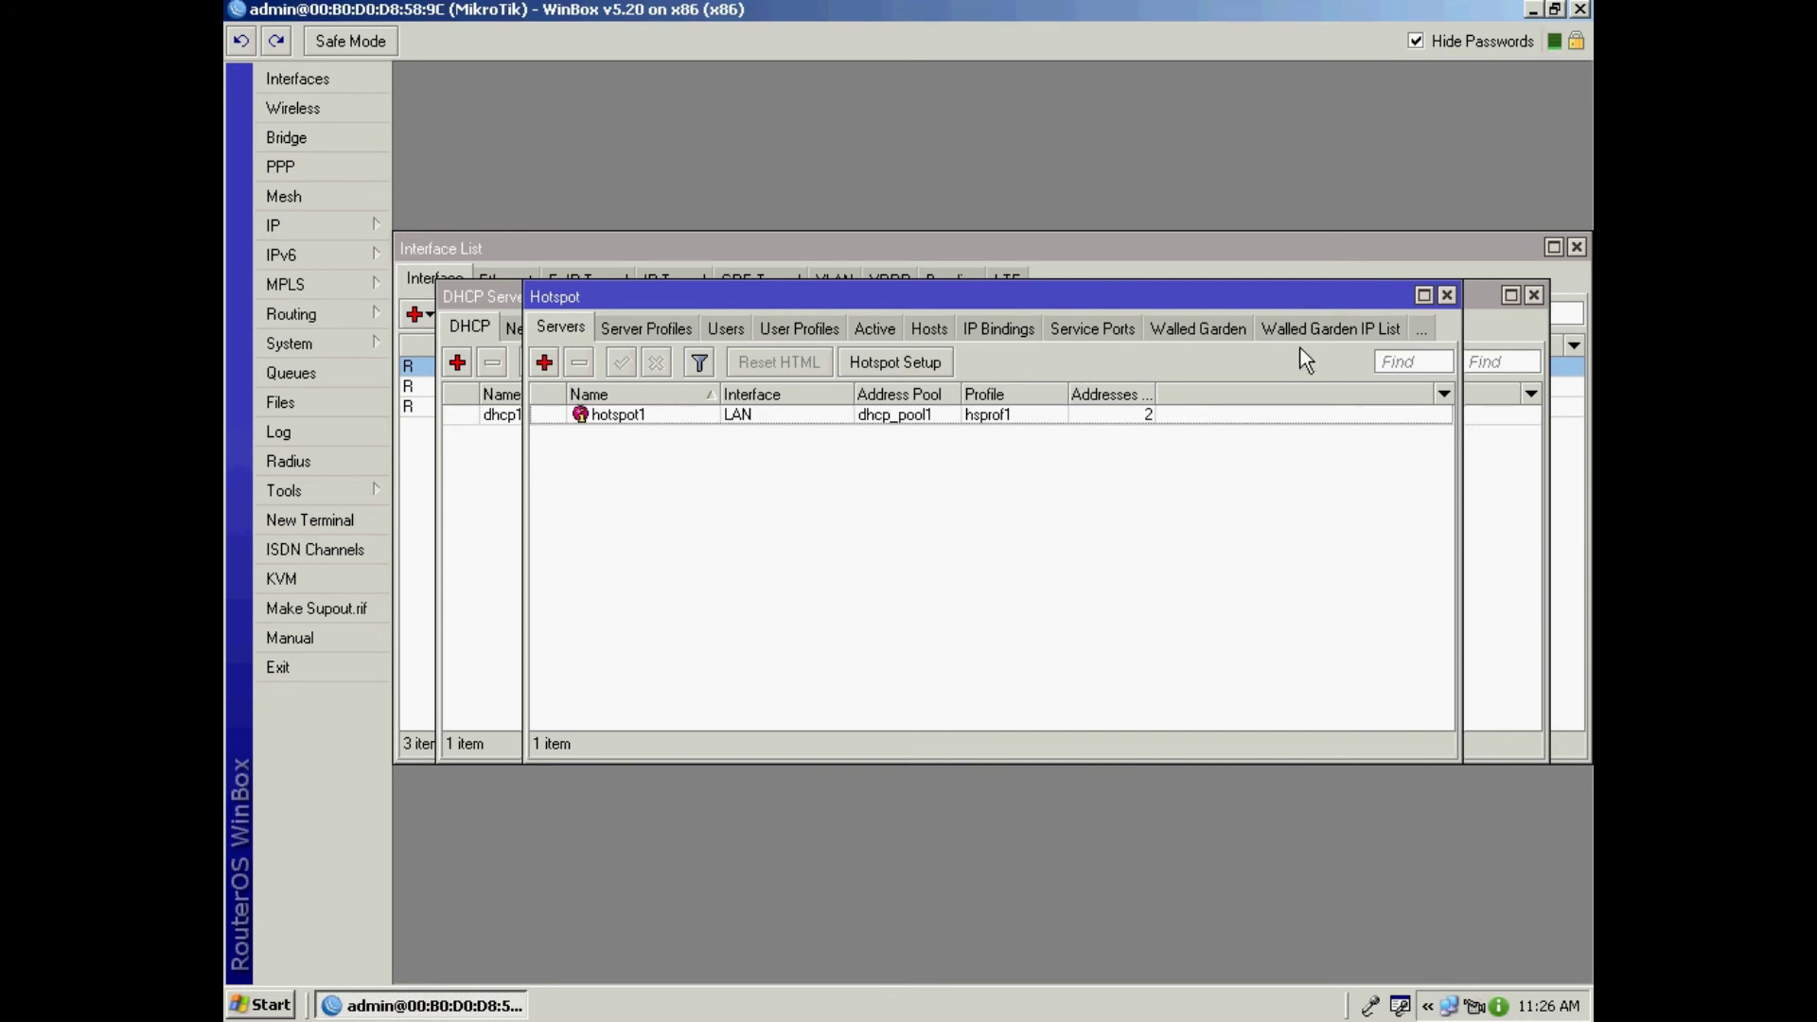
Step: Untick Cookie login in the hsprof1 server profile and save it
{"action": "left_click", "coordinate": [602, 329]}
{"action": "double_click", "coordinate": [632, 434]}
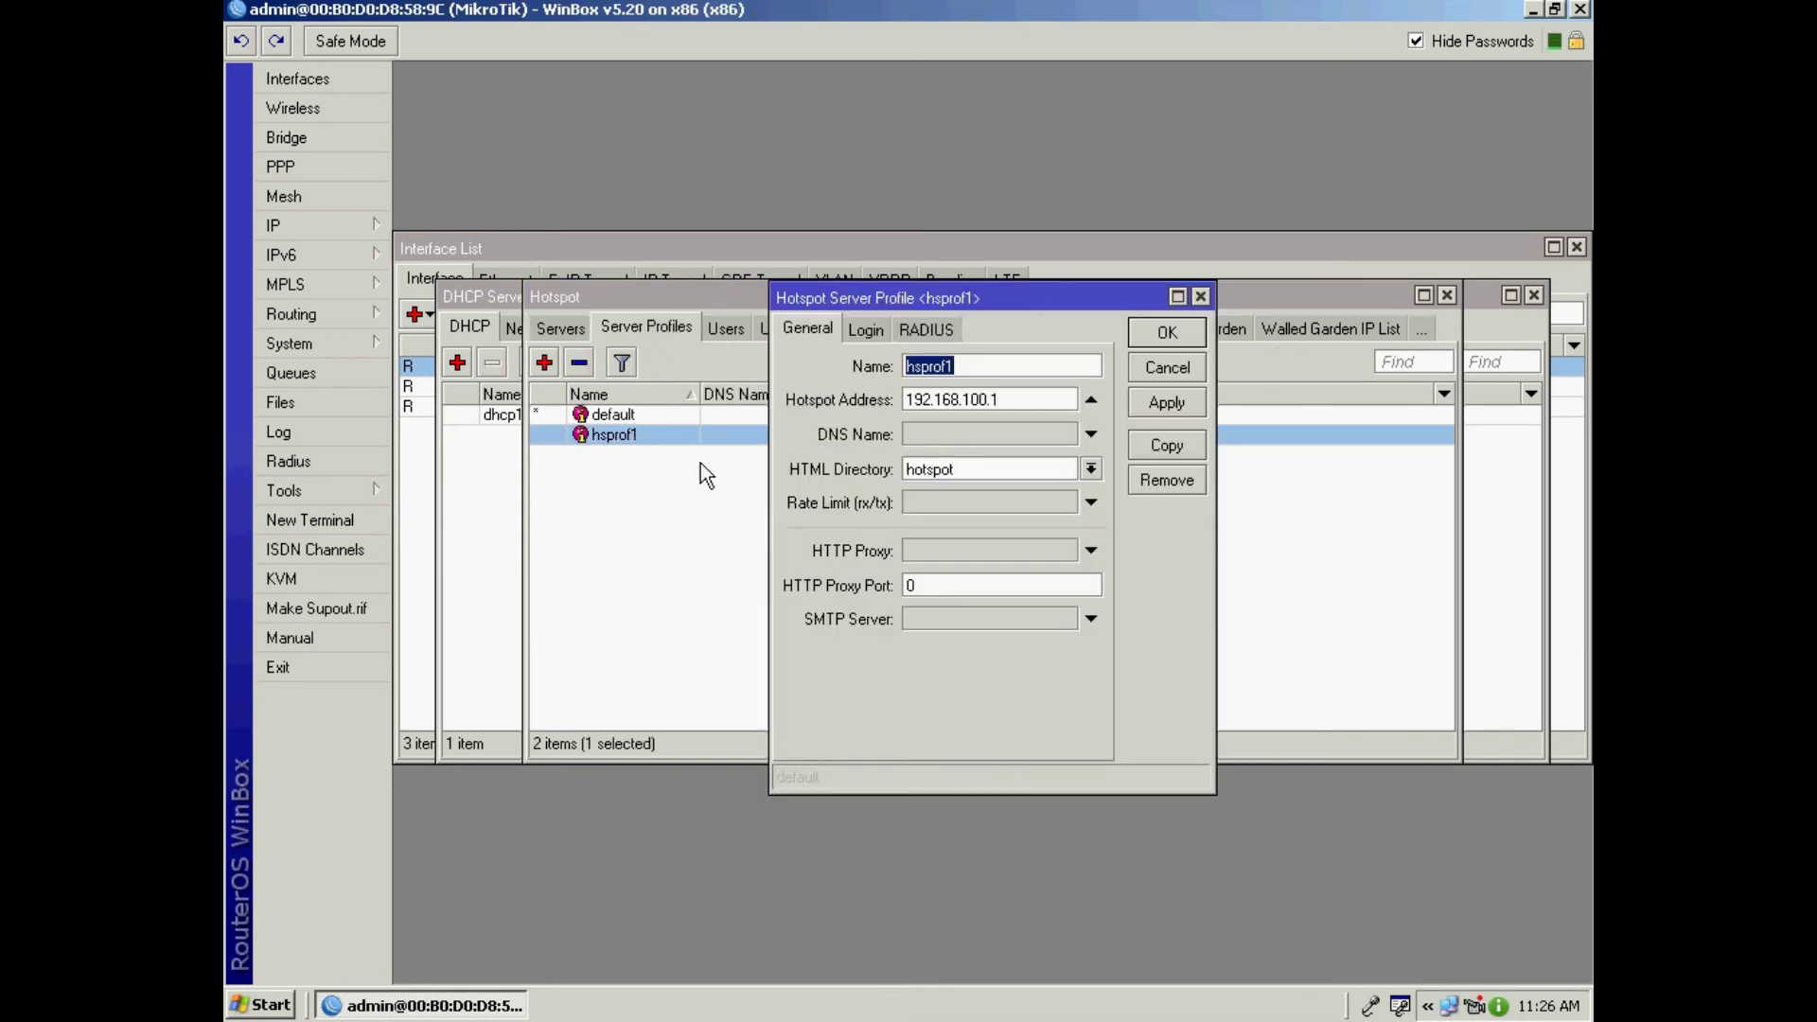
{"action": "left_click", "coordinate": [871, 328]}
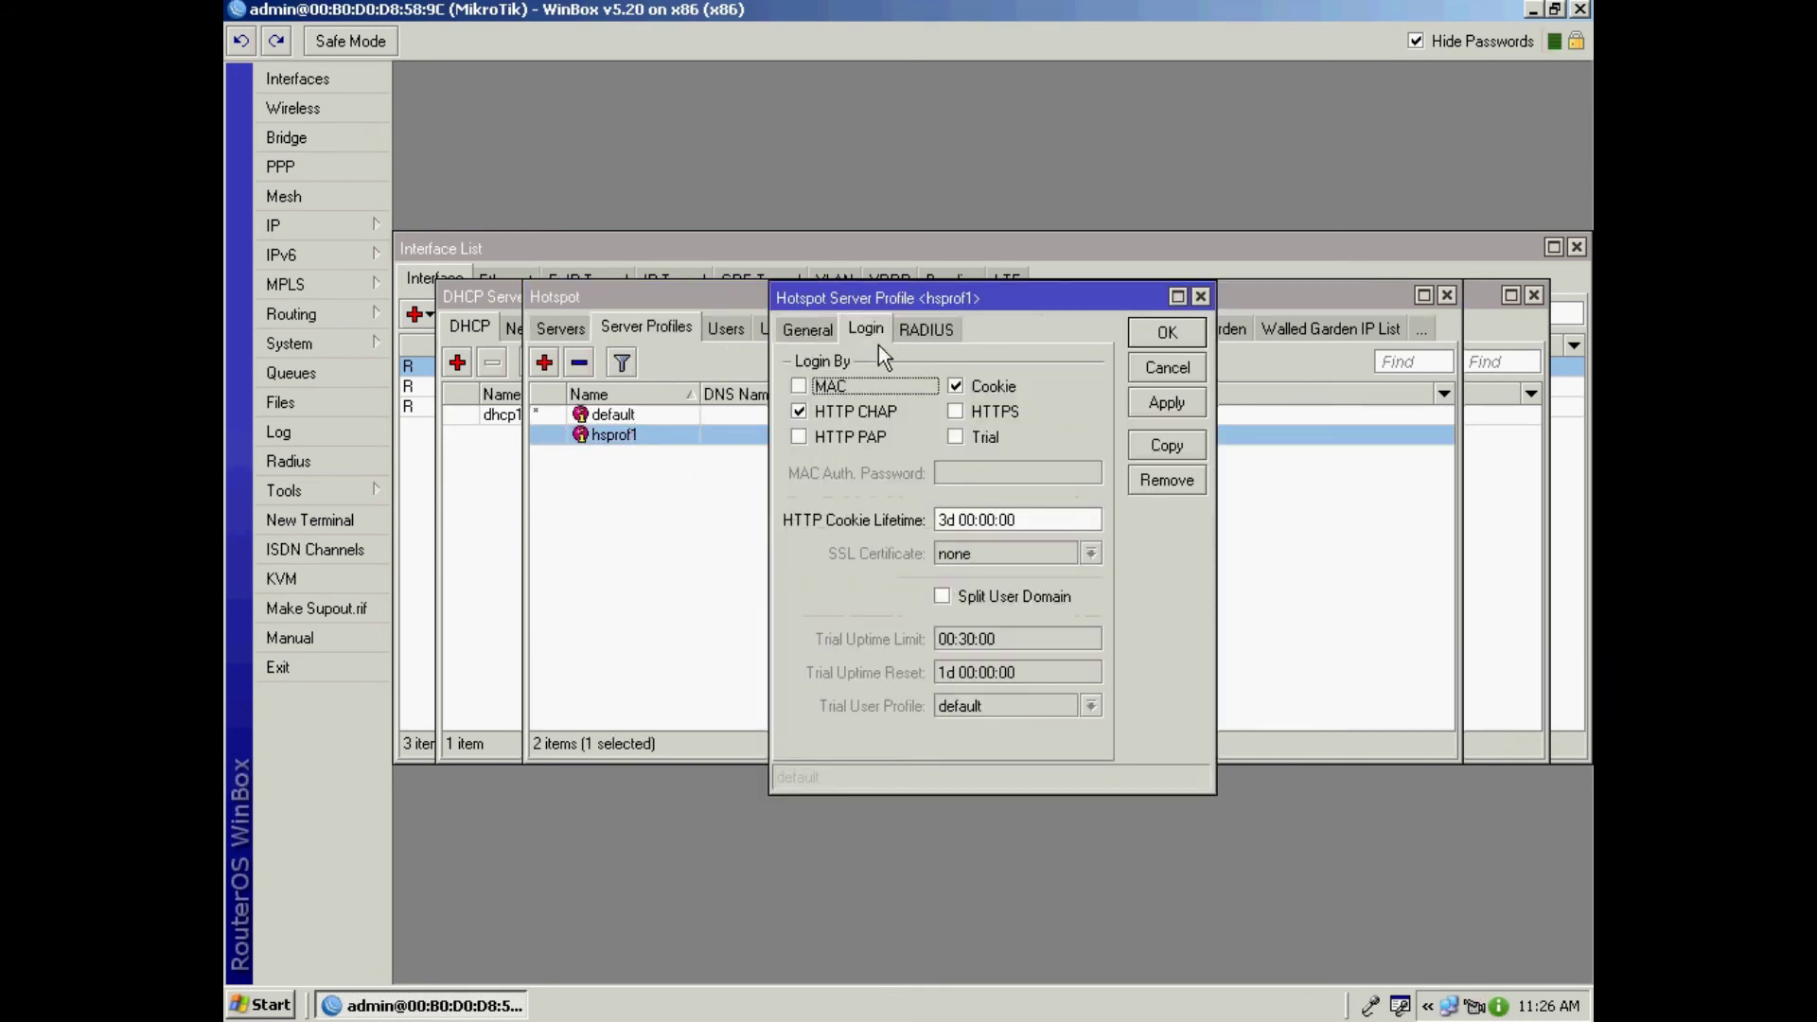
{"action": "left_click", "coordinate": [956, 386]}
{"action": "left_click", "coordinate": [1151, 407]}
{"action": "left_click", "coordinate": [1164, 332]}
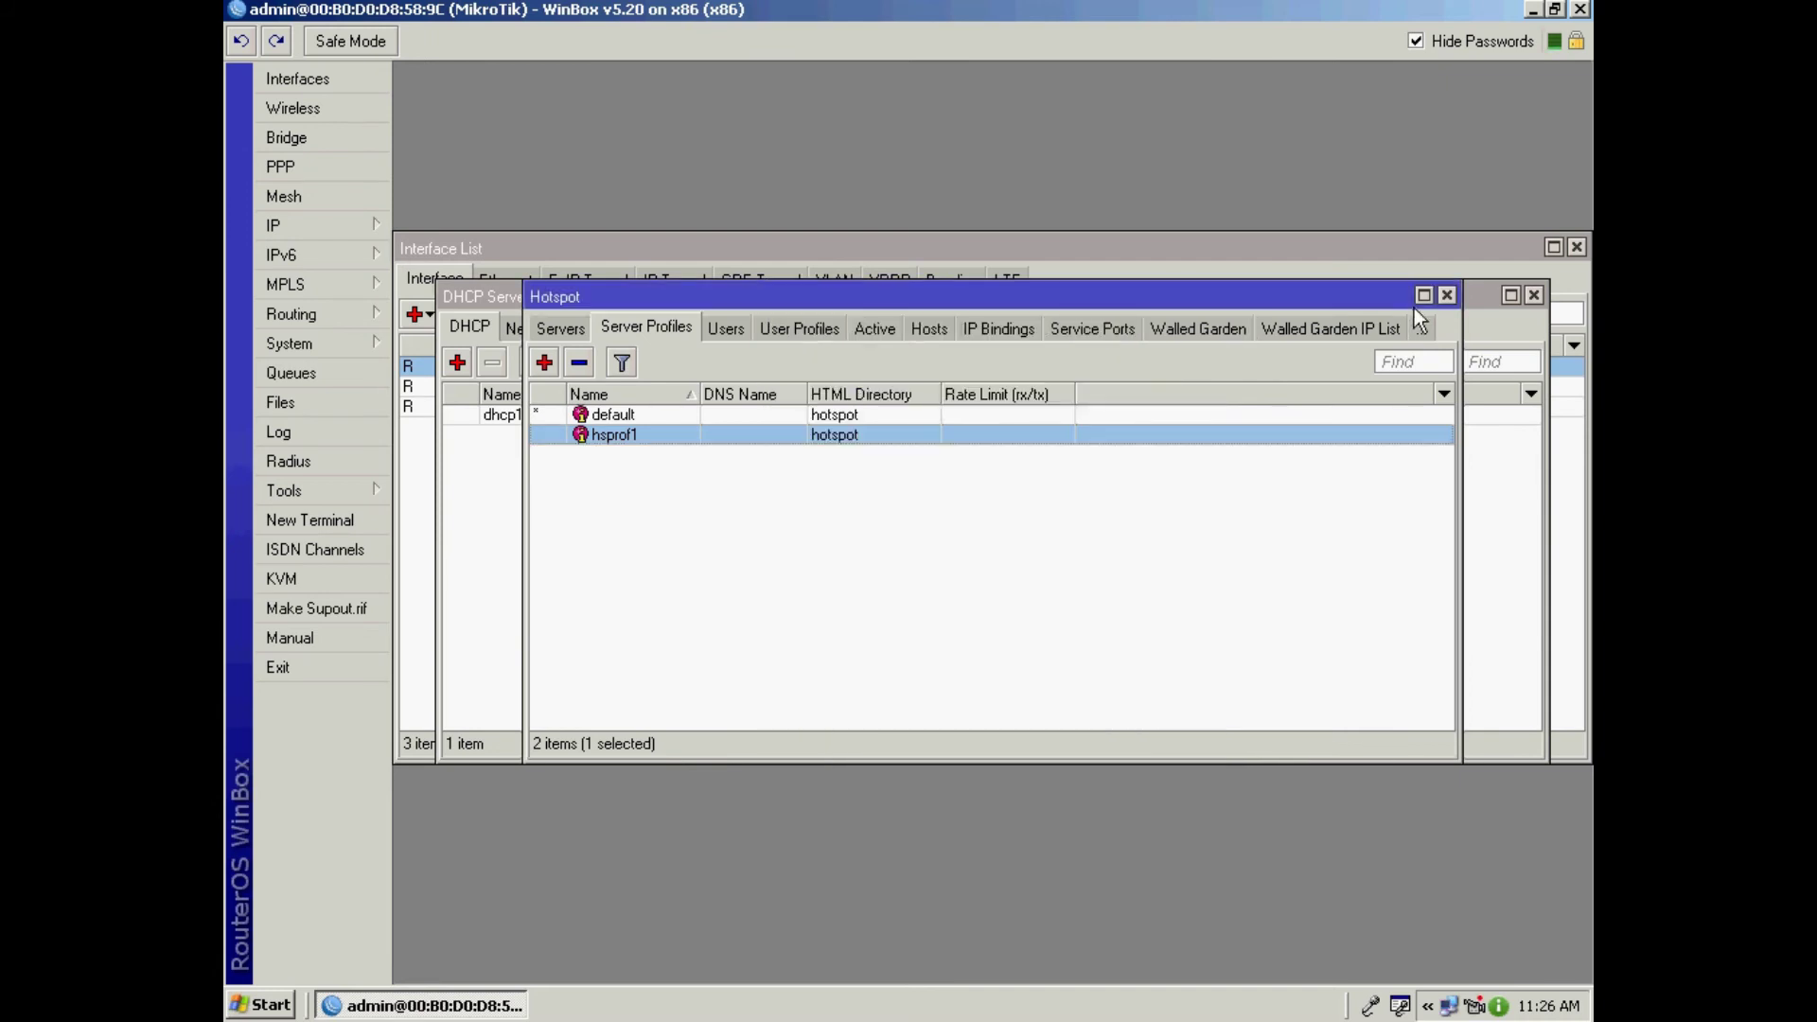
Step: Close the Hotspot, DHCP Server and Interface windows and minimize WinBox
{"action": "left_click", "coordinate": [1447, 296]}
{"action": "left_click", "coordinate": [1534, 297]}
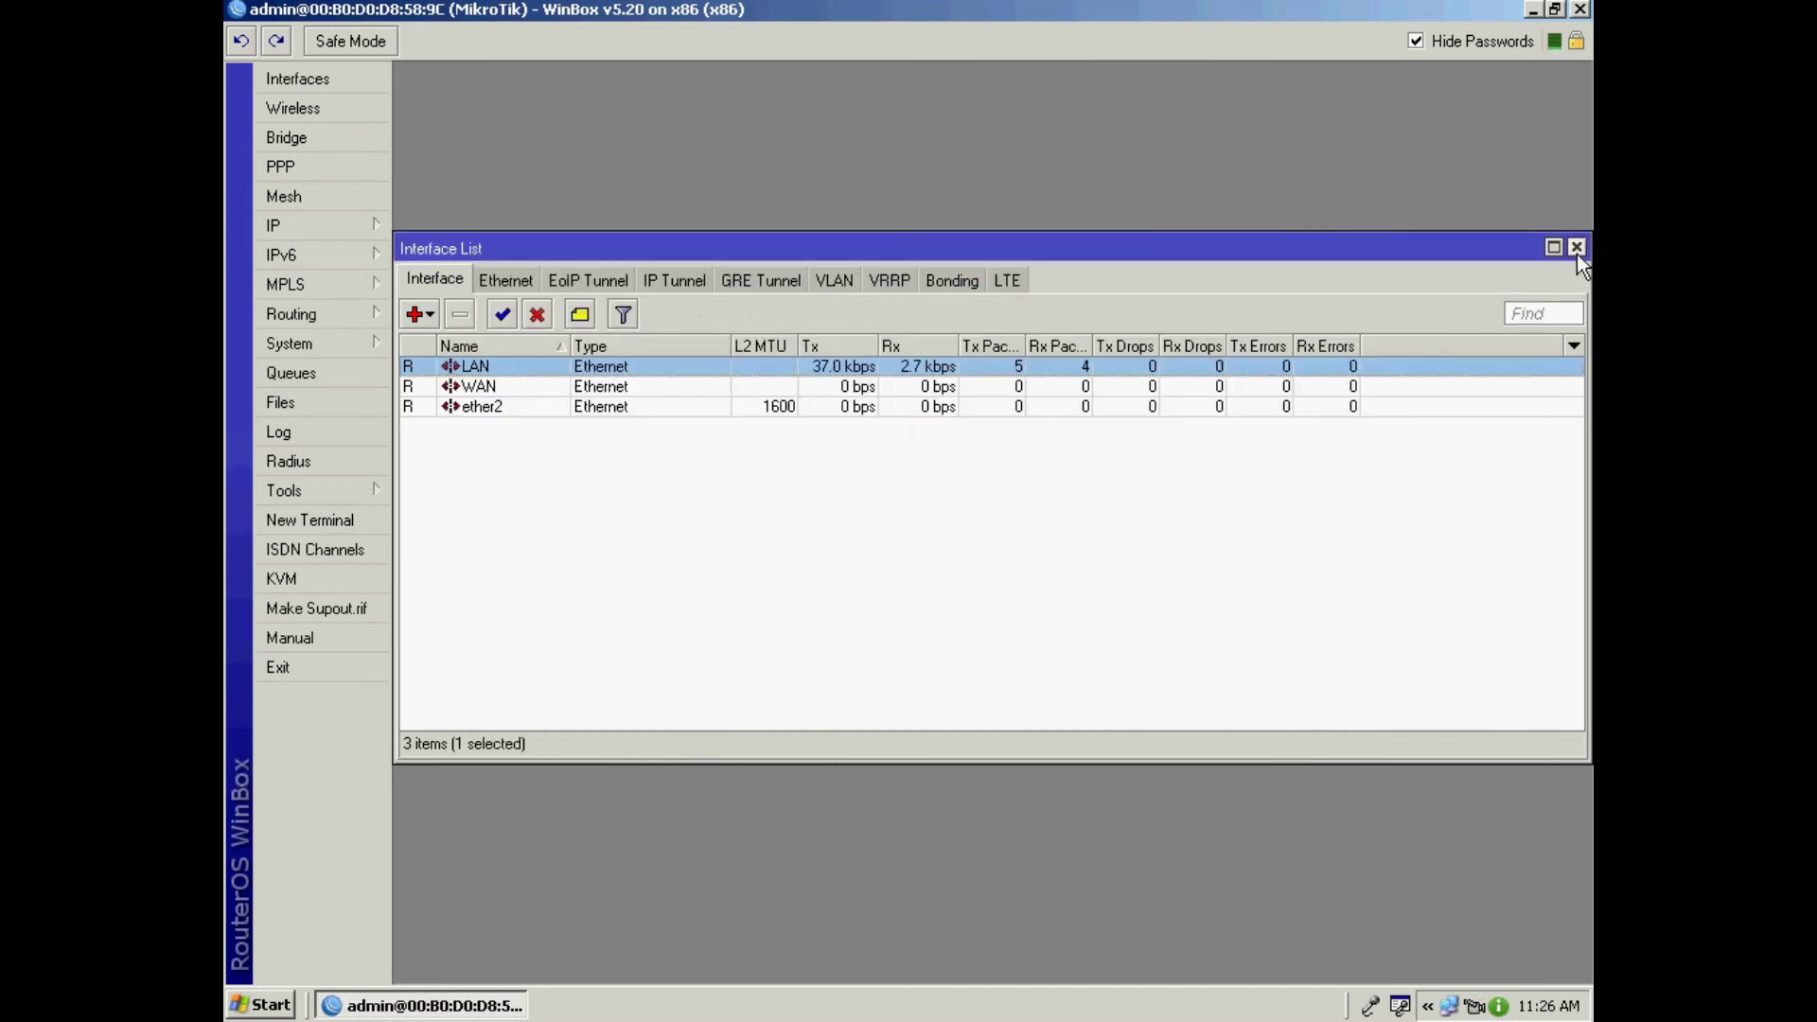
{"action": "left_click", "coordinate": [1577, 249]}
{"action": "left_click", "coordinate": [1534, 10]}
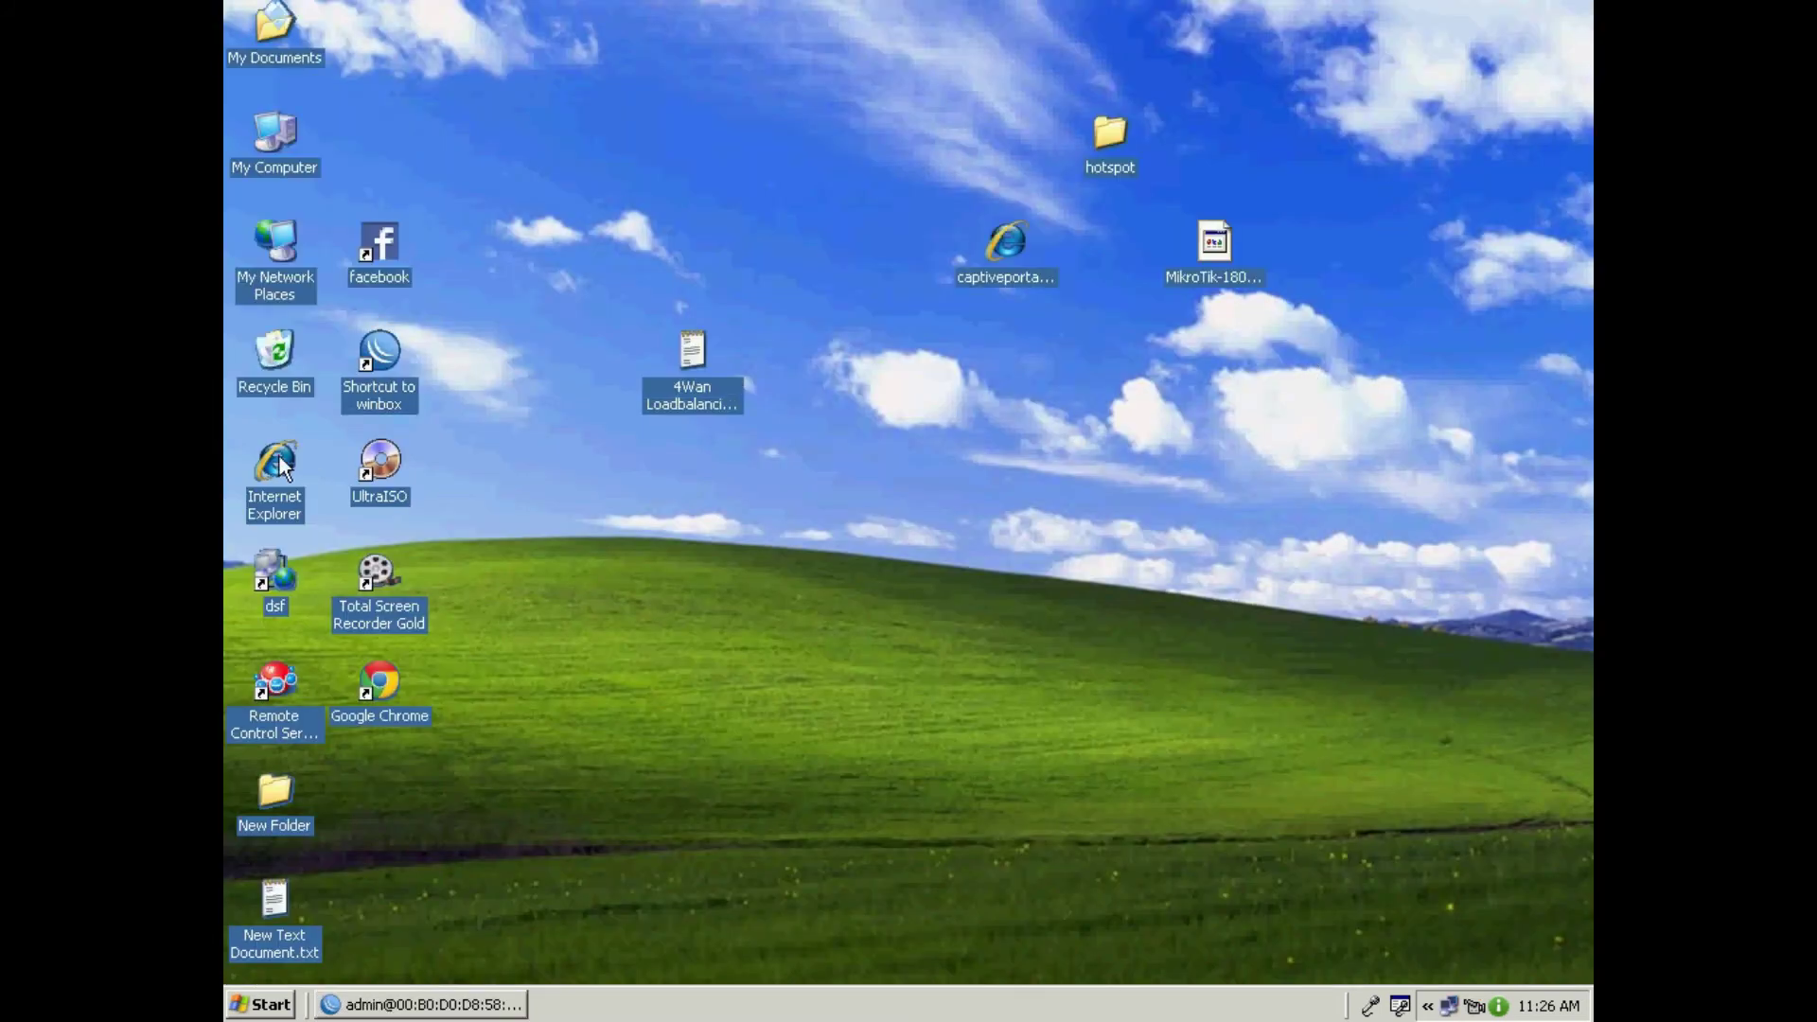
Step: Launch Internet Explorer and repair the Local Area Connection to renew its IP address
{"action": "double_click", "coordinate": [277, 459]}
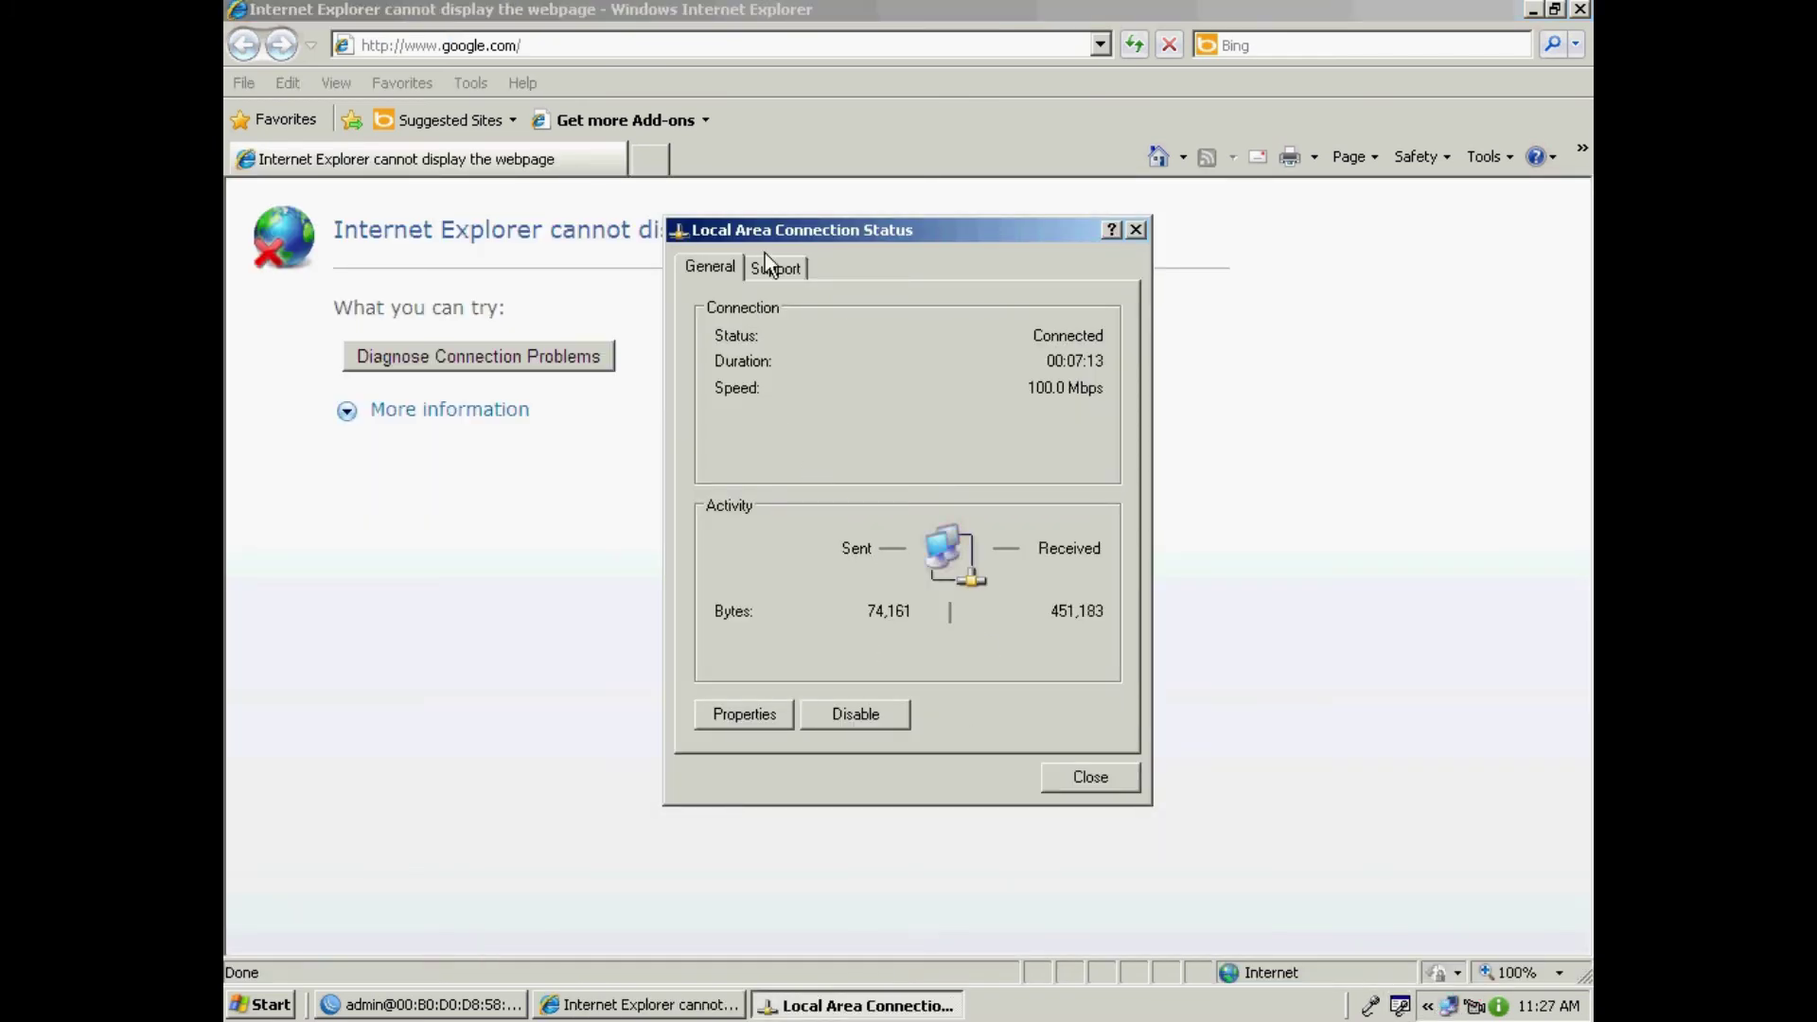
{"action": "left_click", "coordinate": [767, 265]}
{"action": "left_click", "coordinate": [1069, 549]}
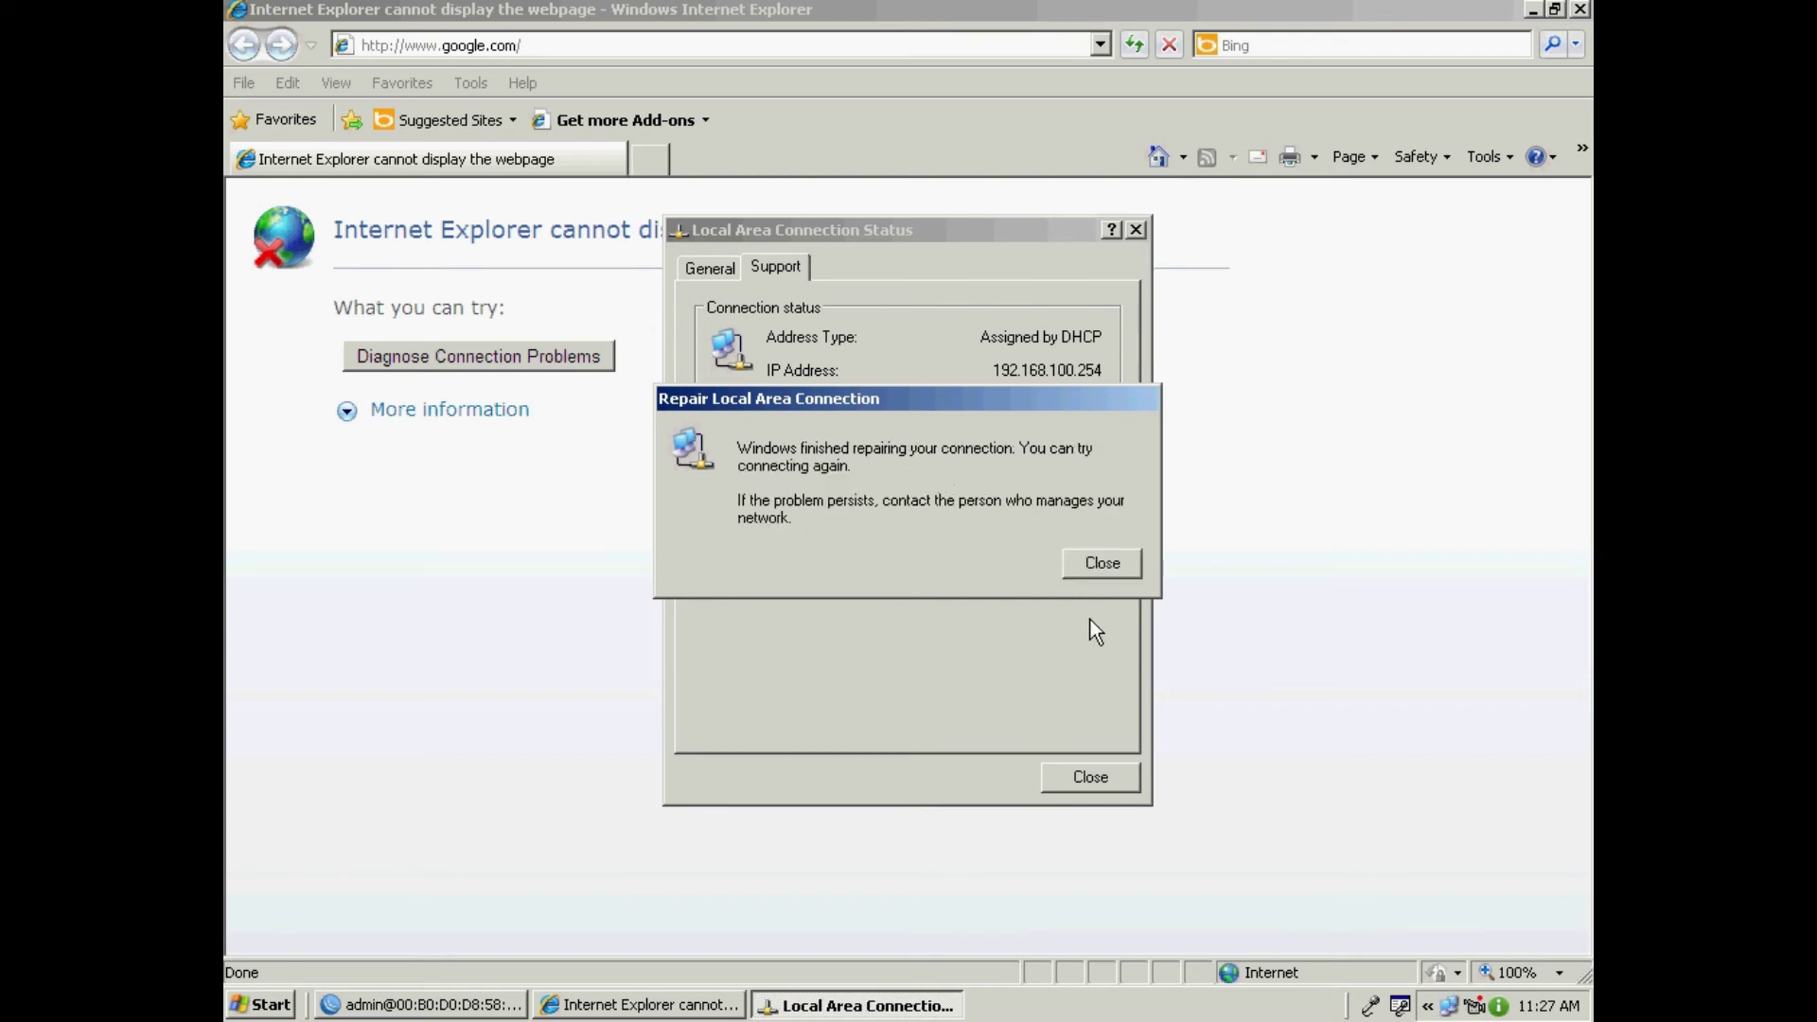
{"action": "left_click", "coordinate": [1098, 564]}
{"action": "left_click", "coordinate": [1098, 778]}
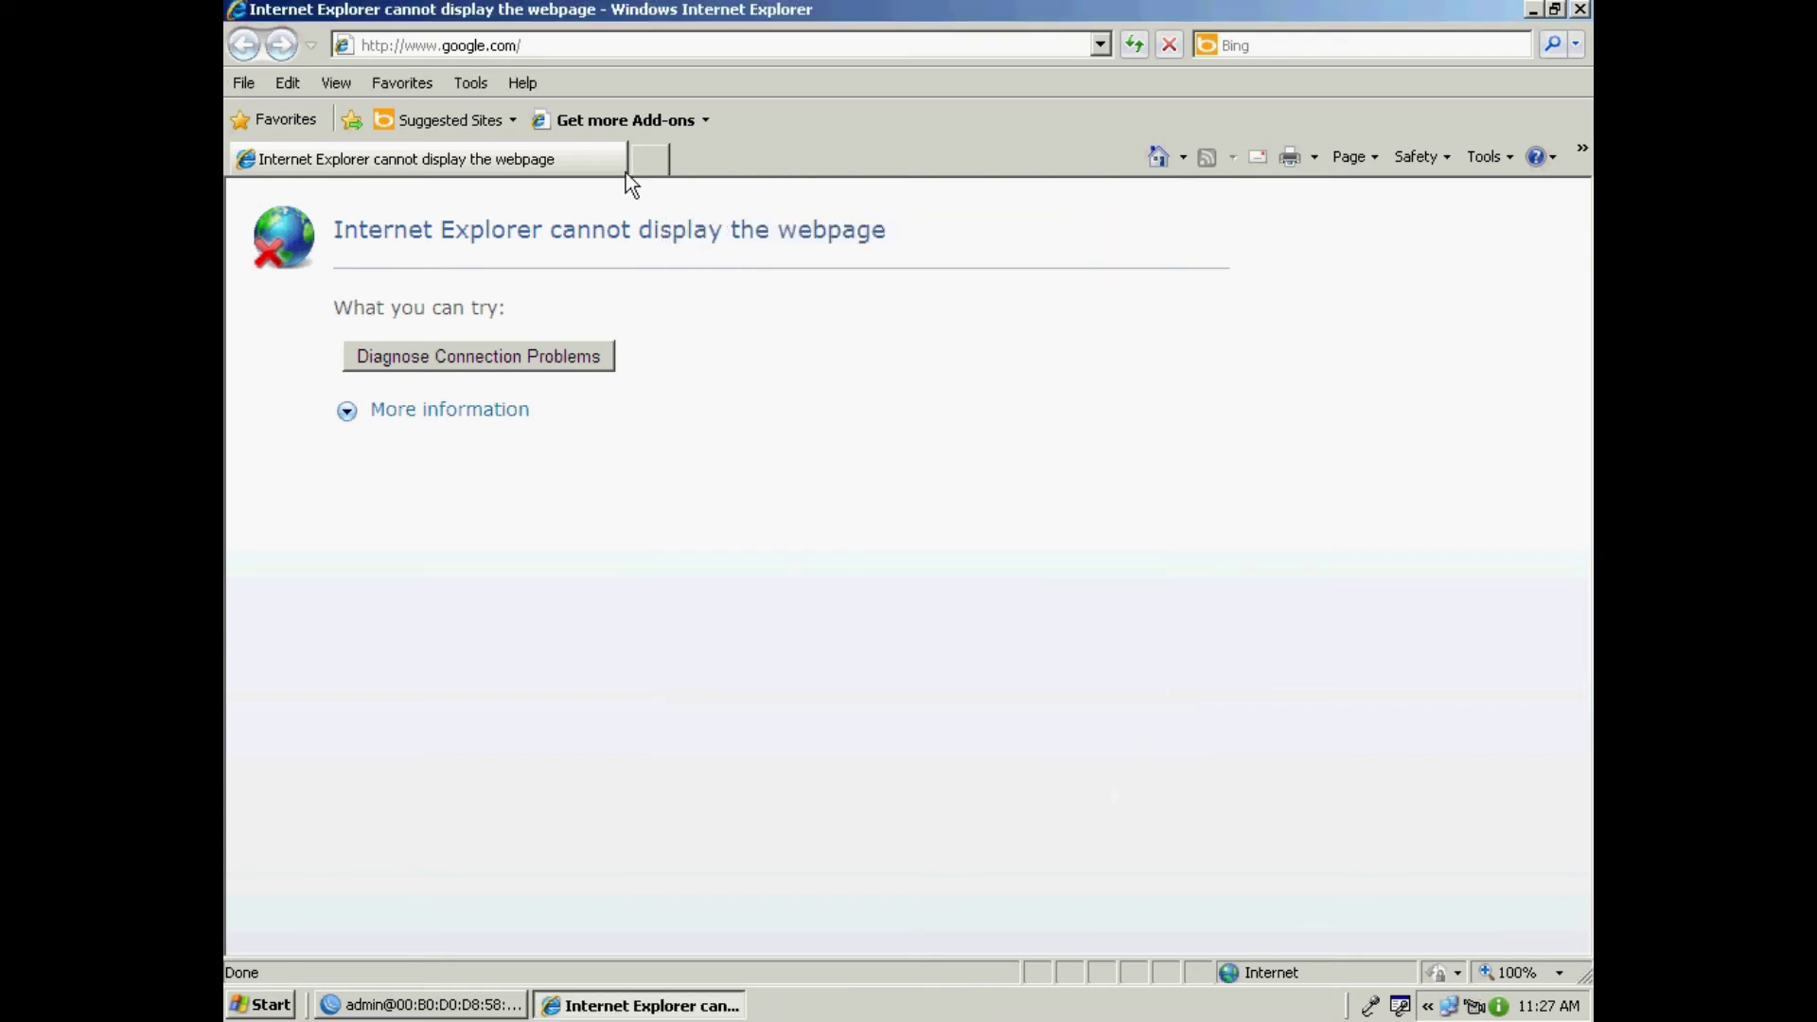
Step: Reload the page to reach the hotspot login and submit the user's login and password
{"action": "left_click", "coordinate": [570, 49]}
{"action": "key", "text": "Return"}
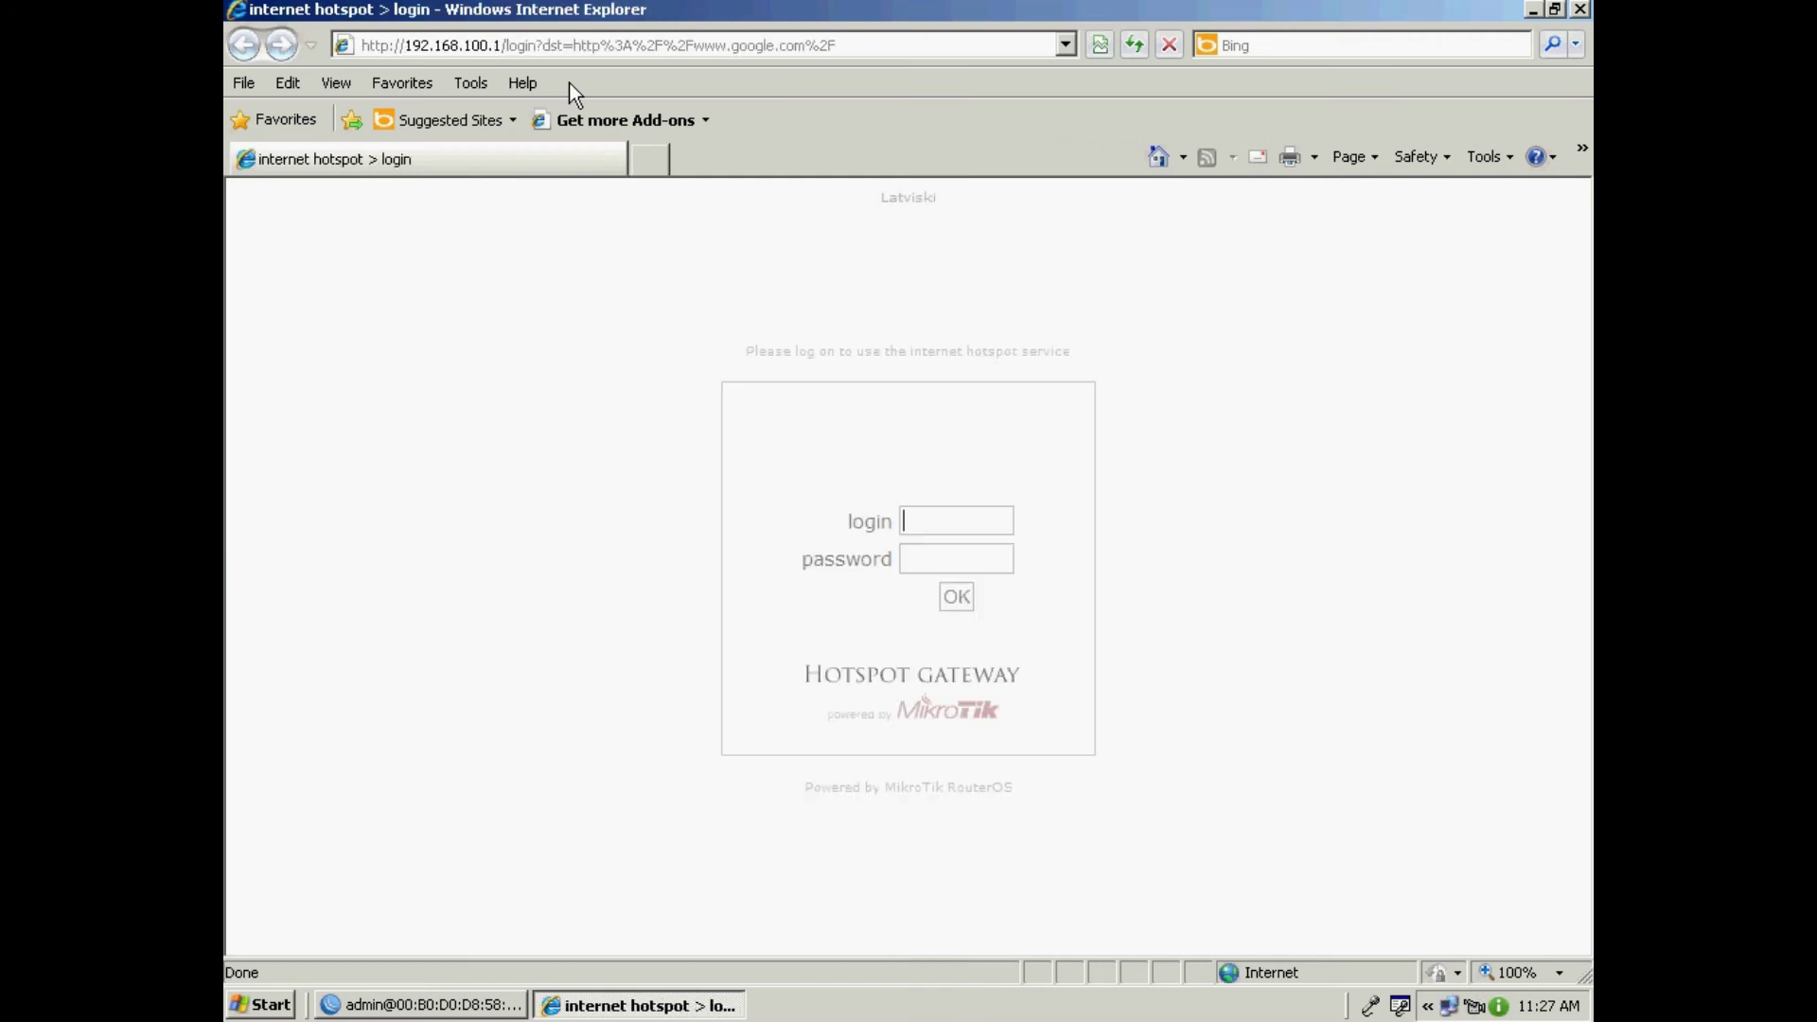
{"action": "type", "text": "admin"}
{"action": "key", "text": "Tab"}
{"action": "type", "text": "***"}
{"action": "key", "text": "Return"}
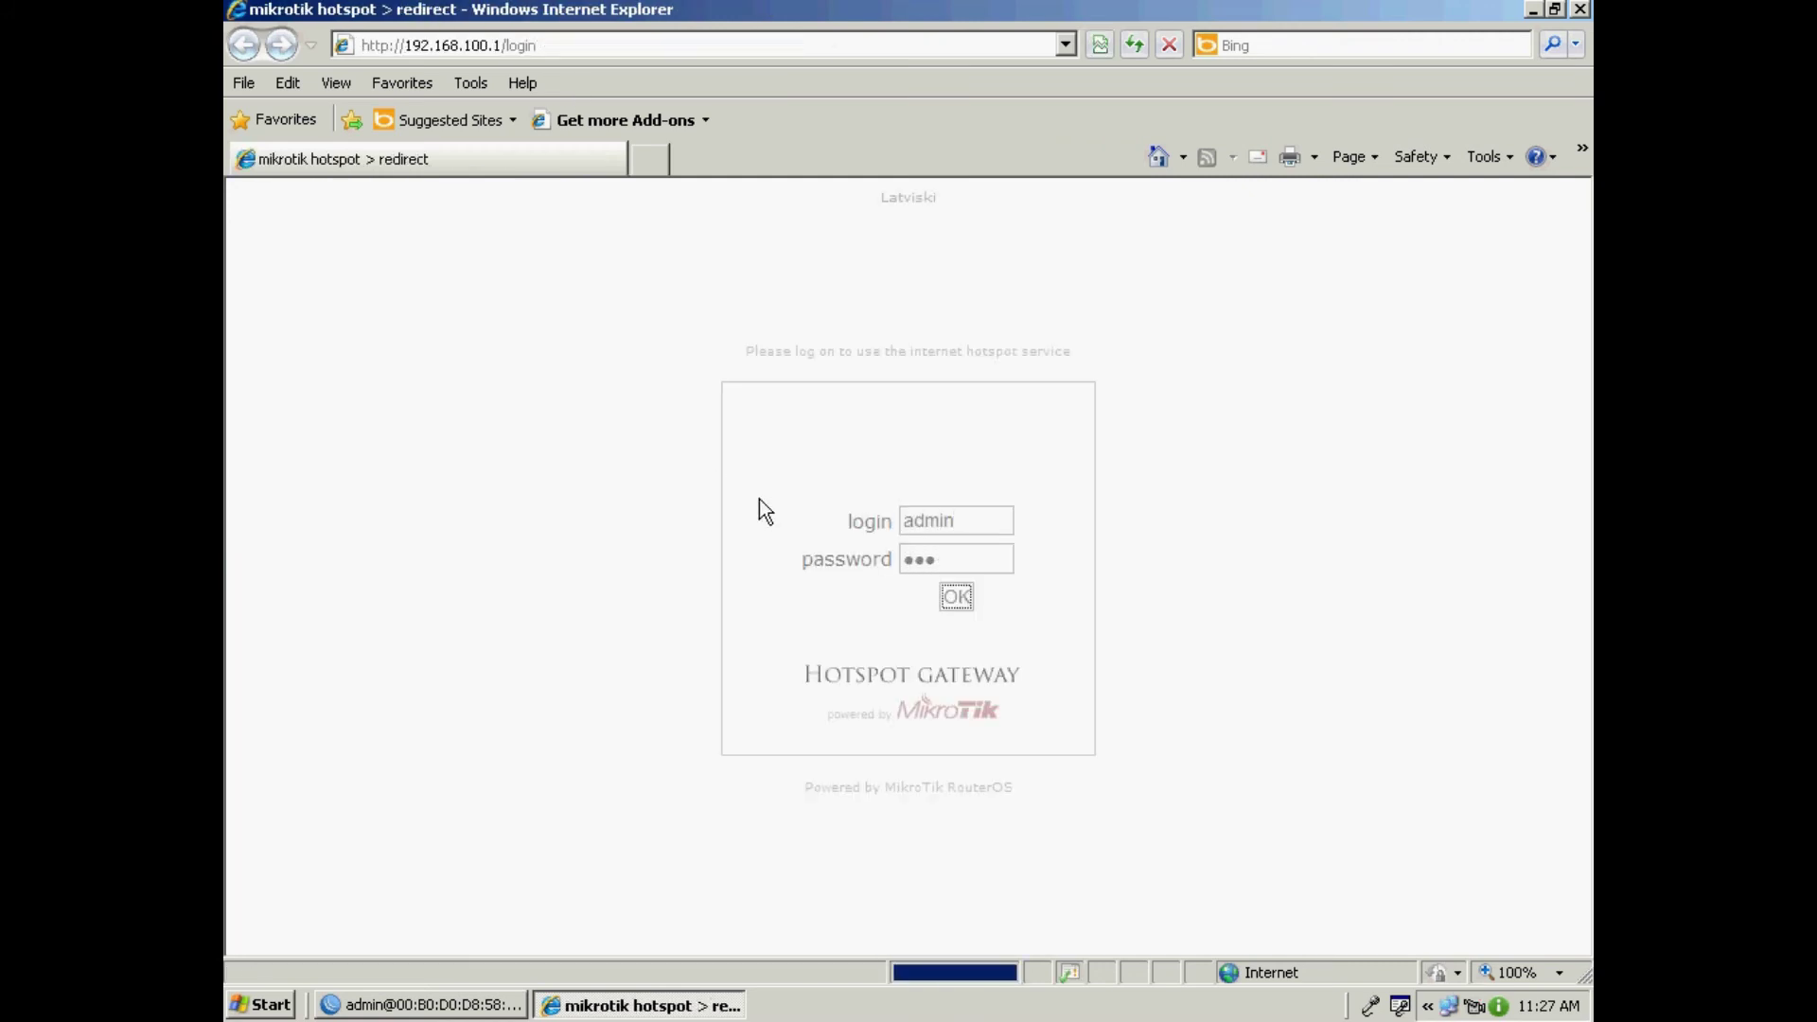
{"action": "left_click", "coordinate": [421, 1004]}
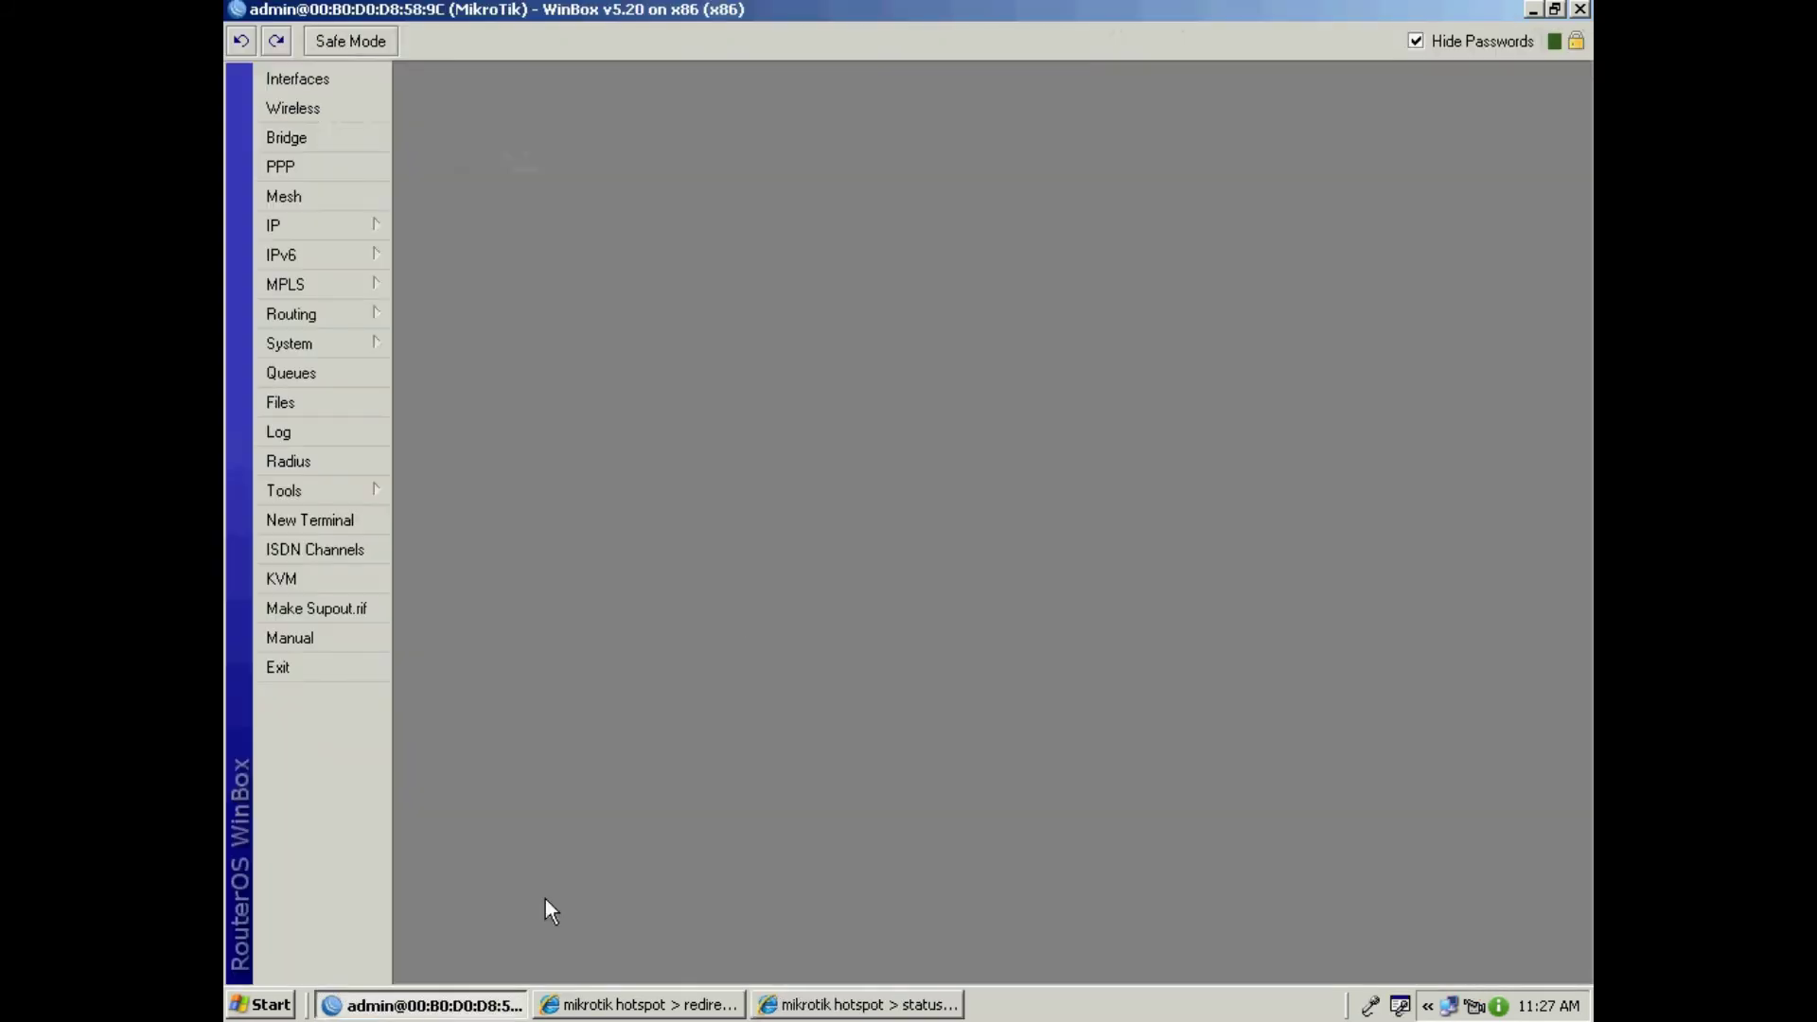
{"action": "left_click", "coordinate": [298, 224]}
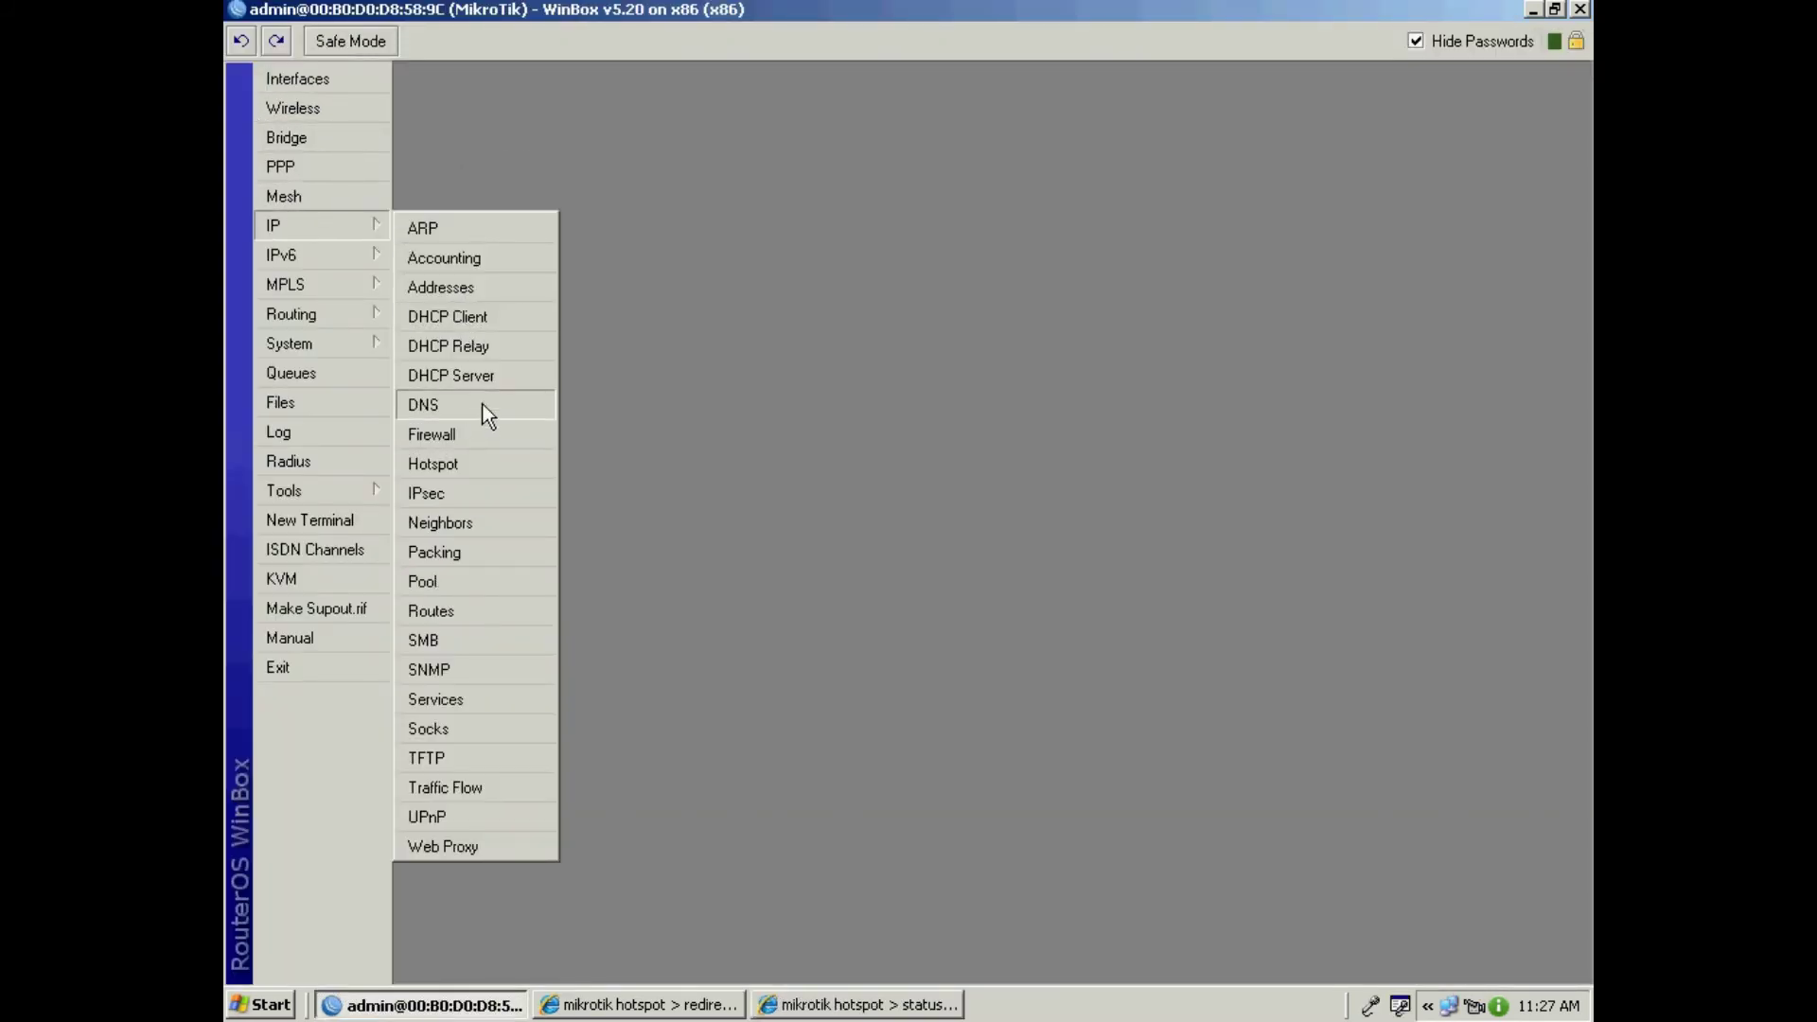
{"action": "left_click", "coordinate": [474, 461]}
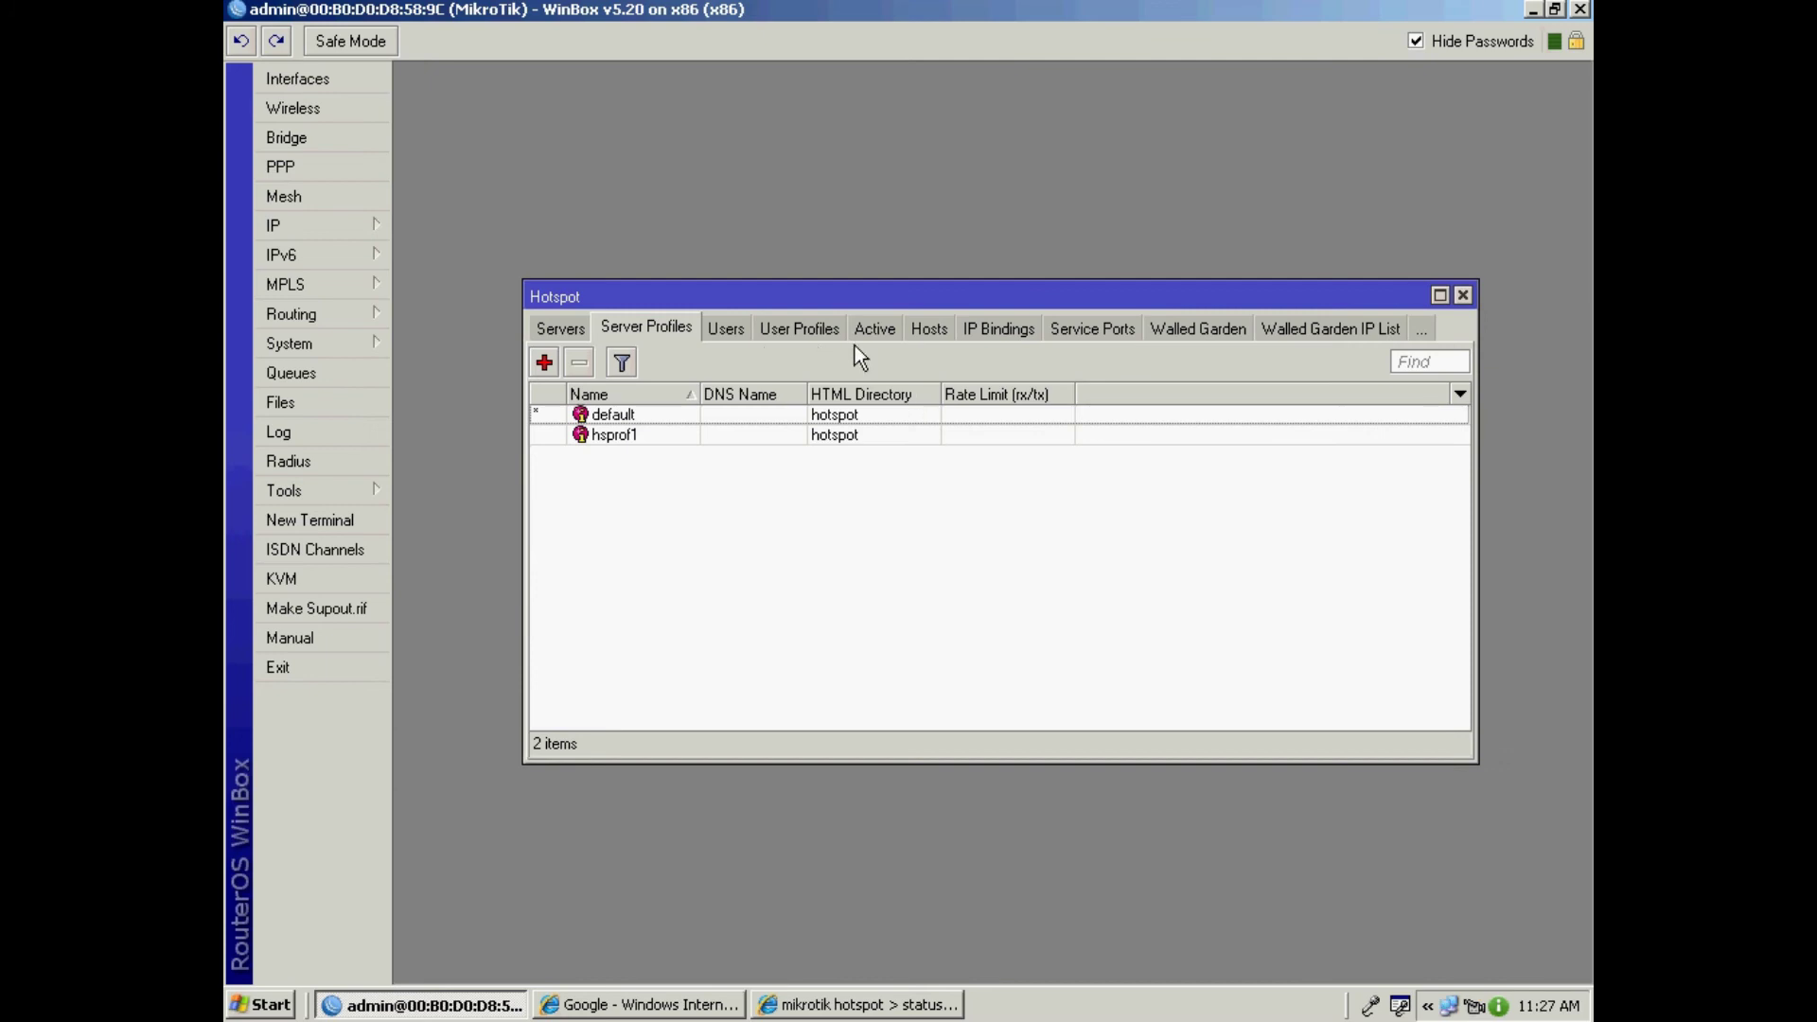
{"action": "left_click", "coordinate": [877, 331]}
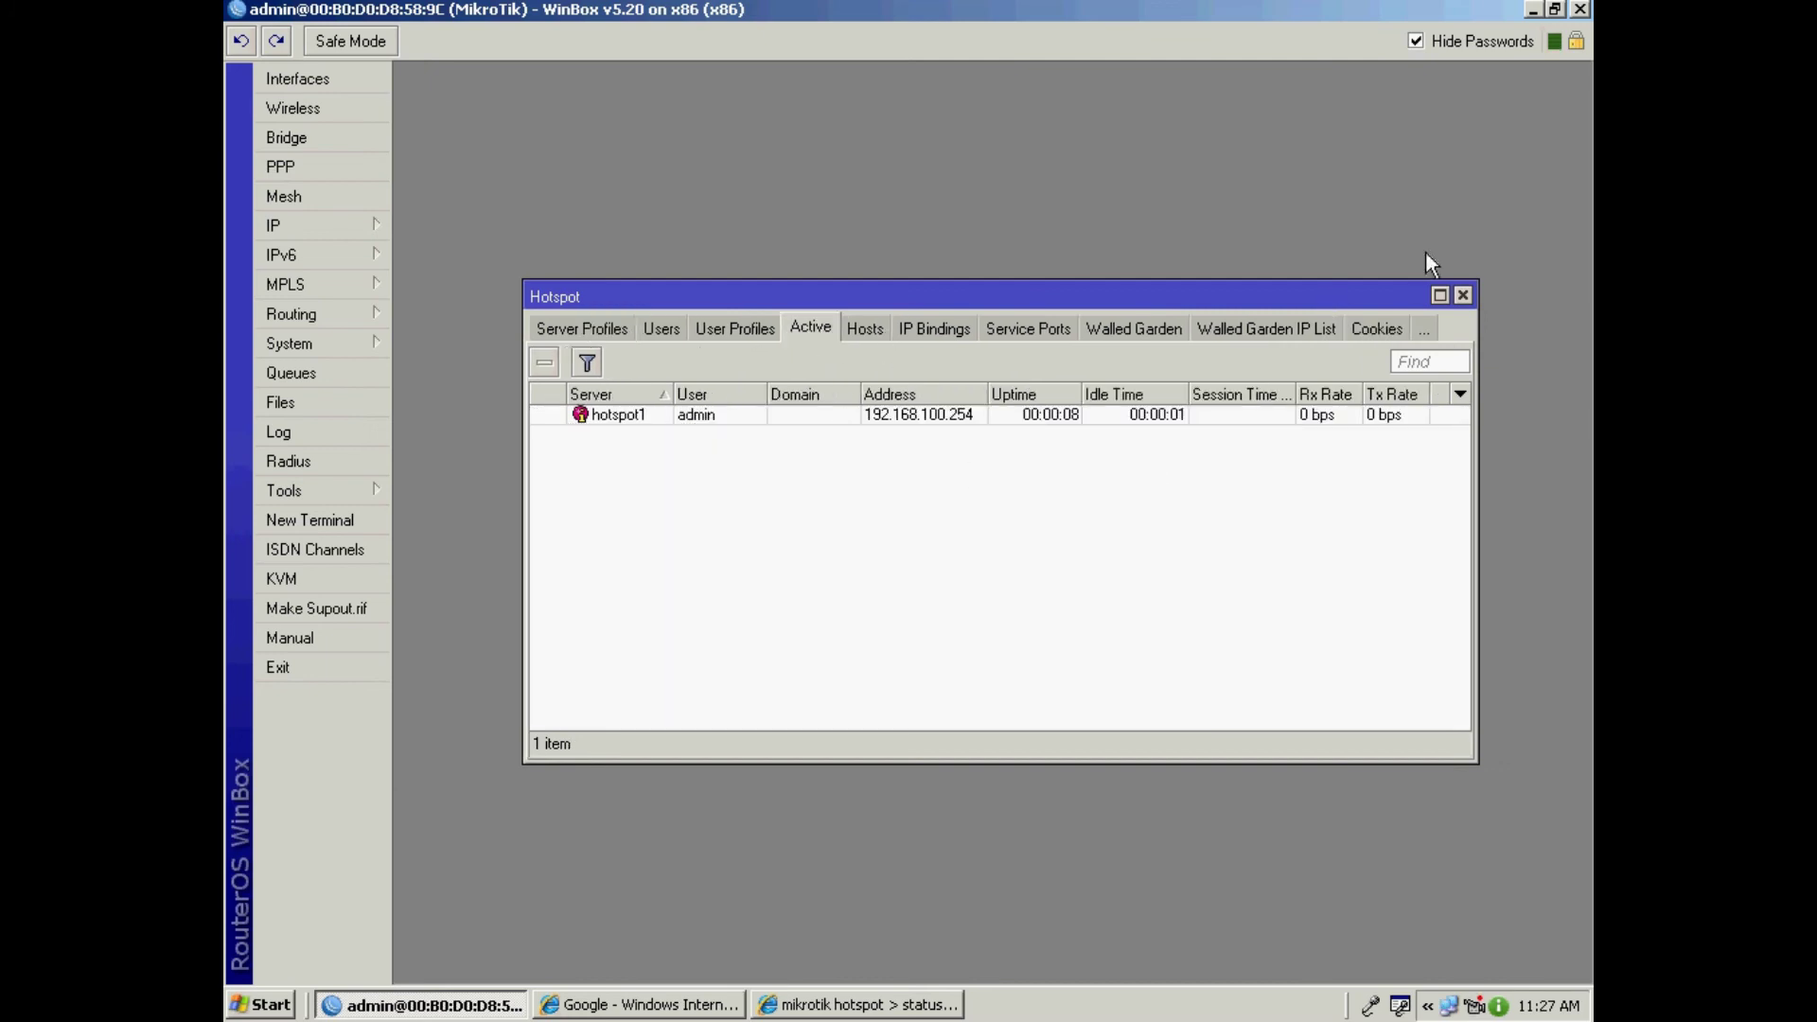
{"action": "left_click", "coordinate": [1464, 295]}
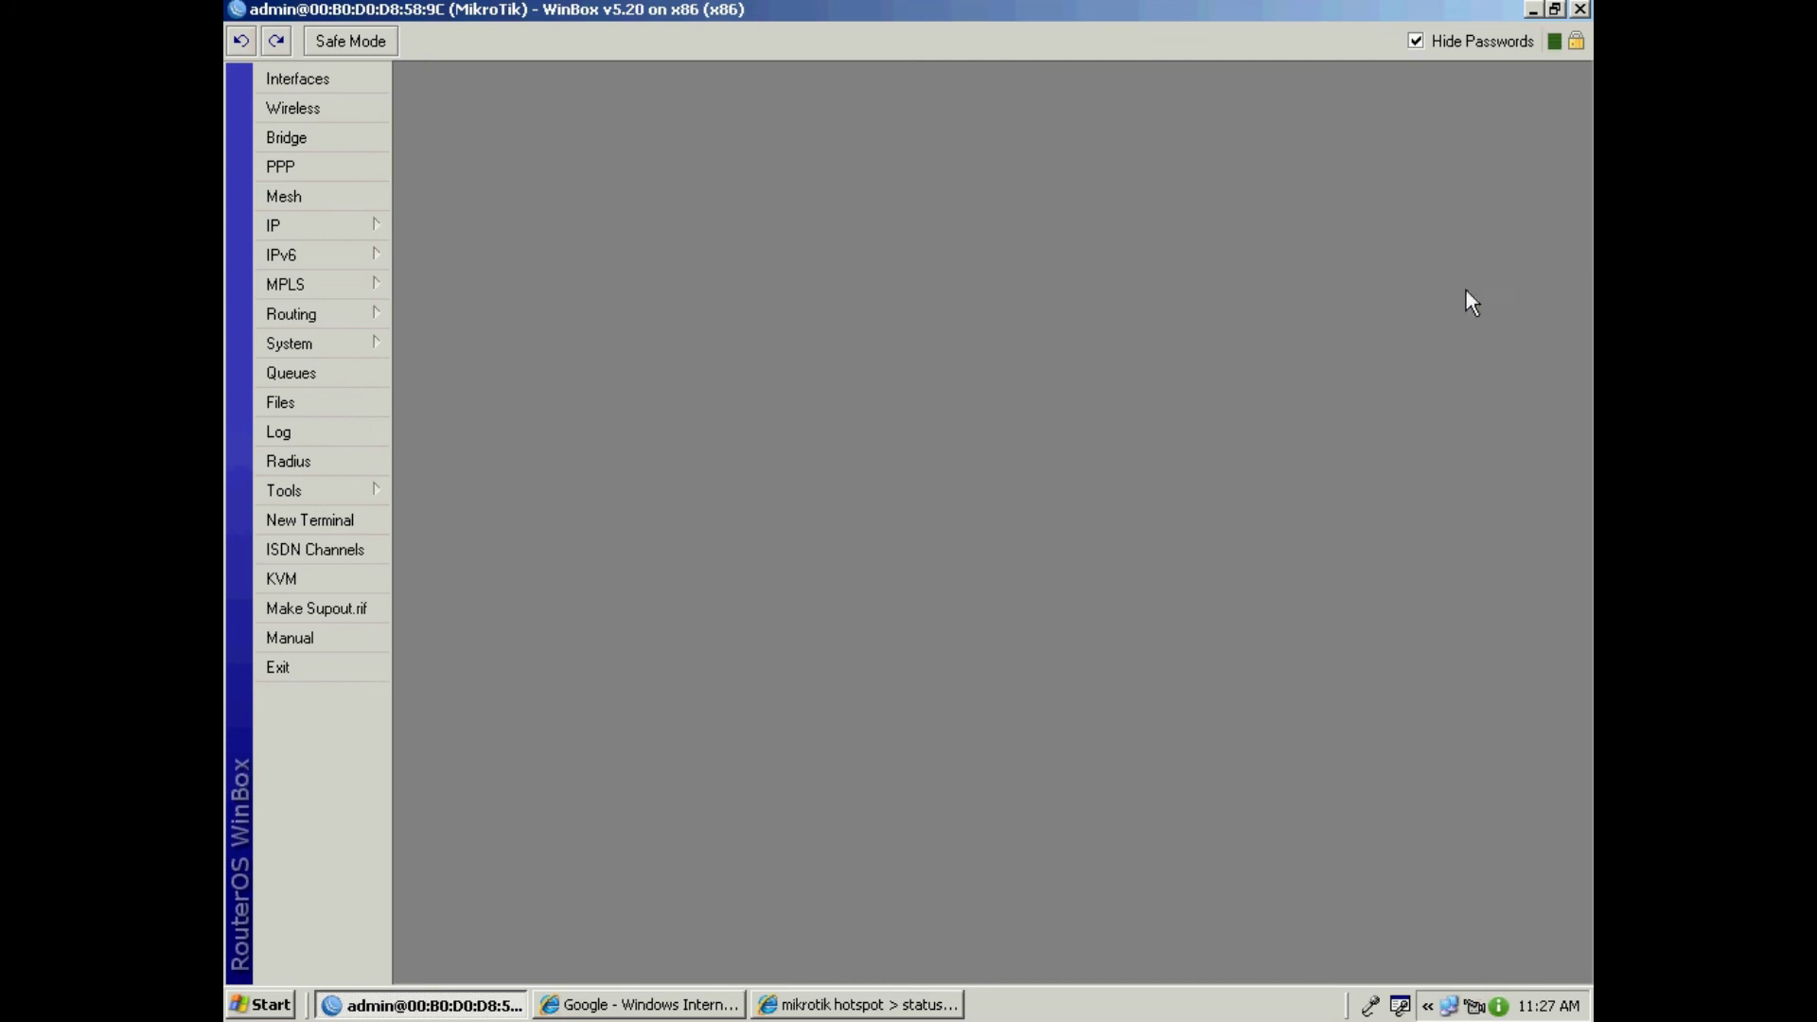
Step: Add a new RADIUS server entry with only the hotspot service ticked
{"action": "left_click", "coordinate": [320, 465]}
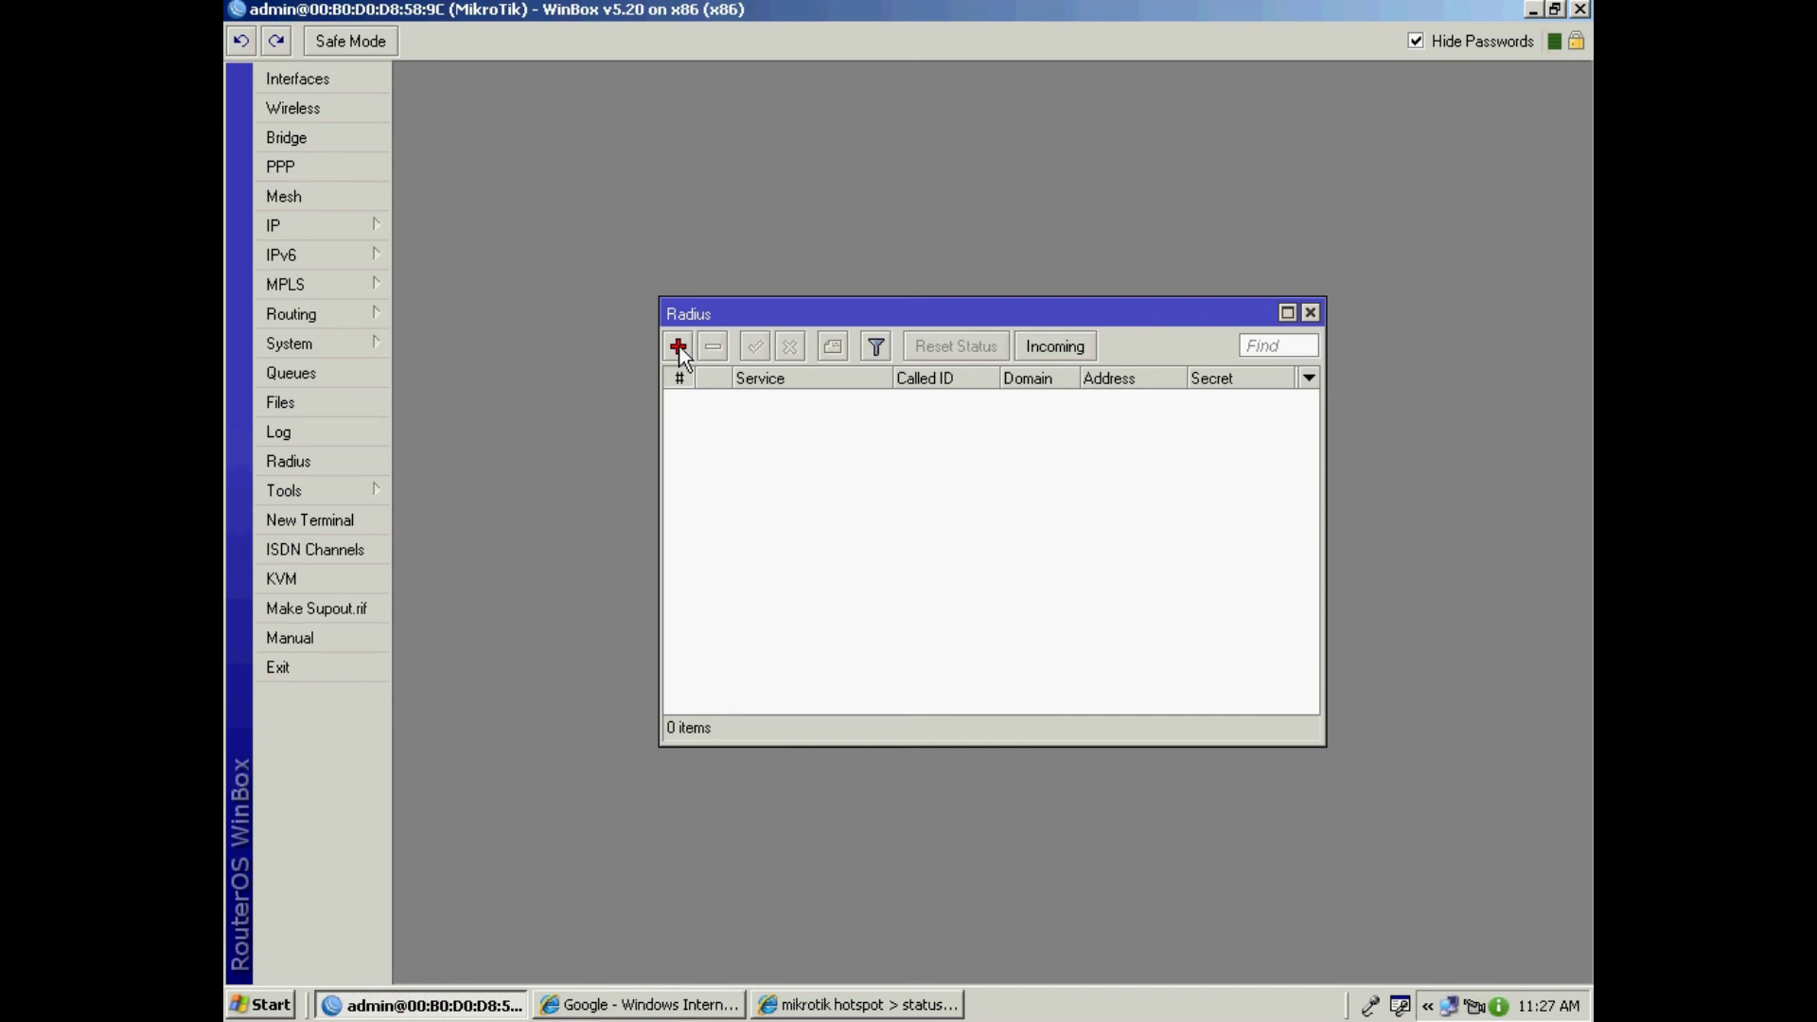
{"action": "left_click", "coordinate": [679, 348]}
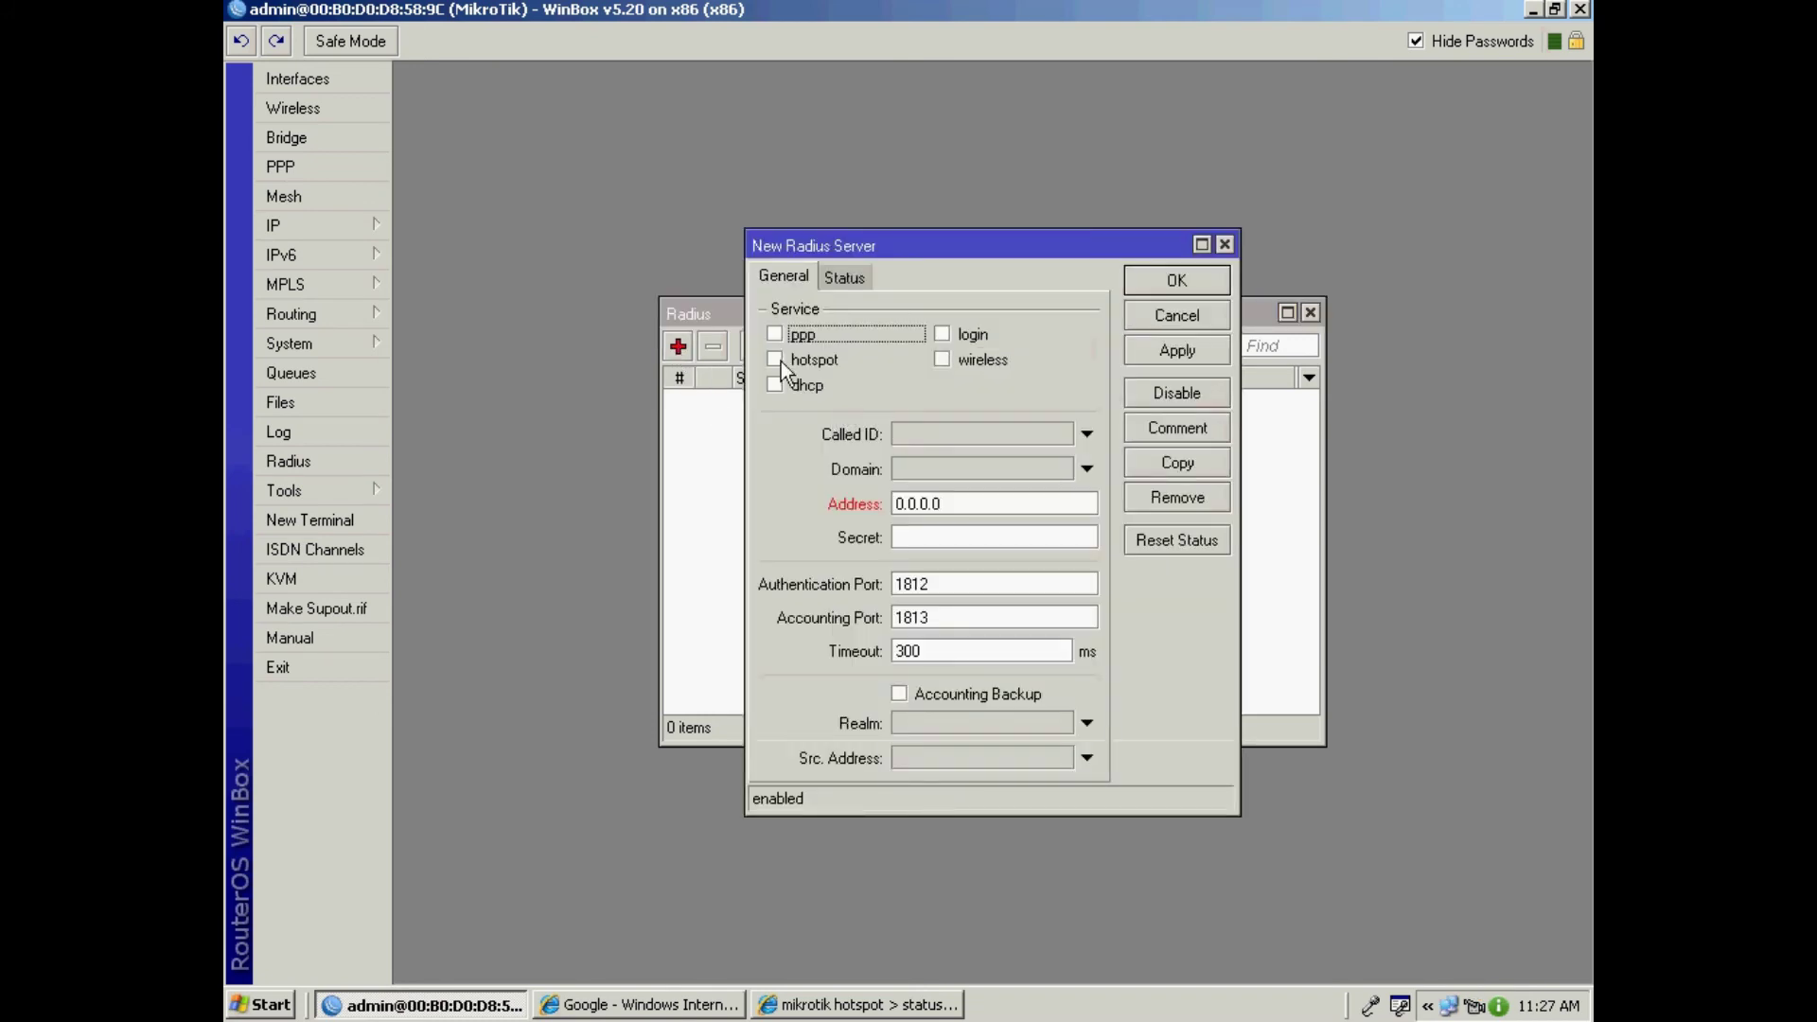
{"action": "left_click_drag", "start_coordinate": [906, 245], "coordinate": [952, 220]}
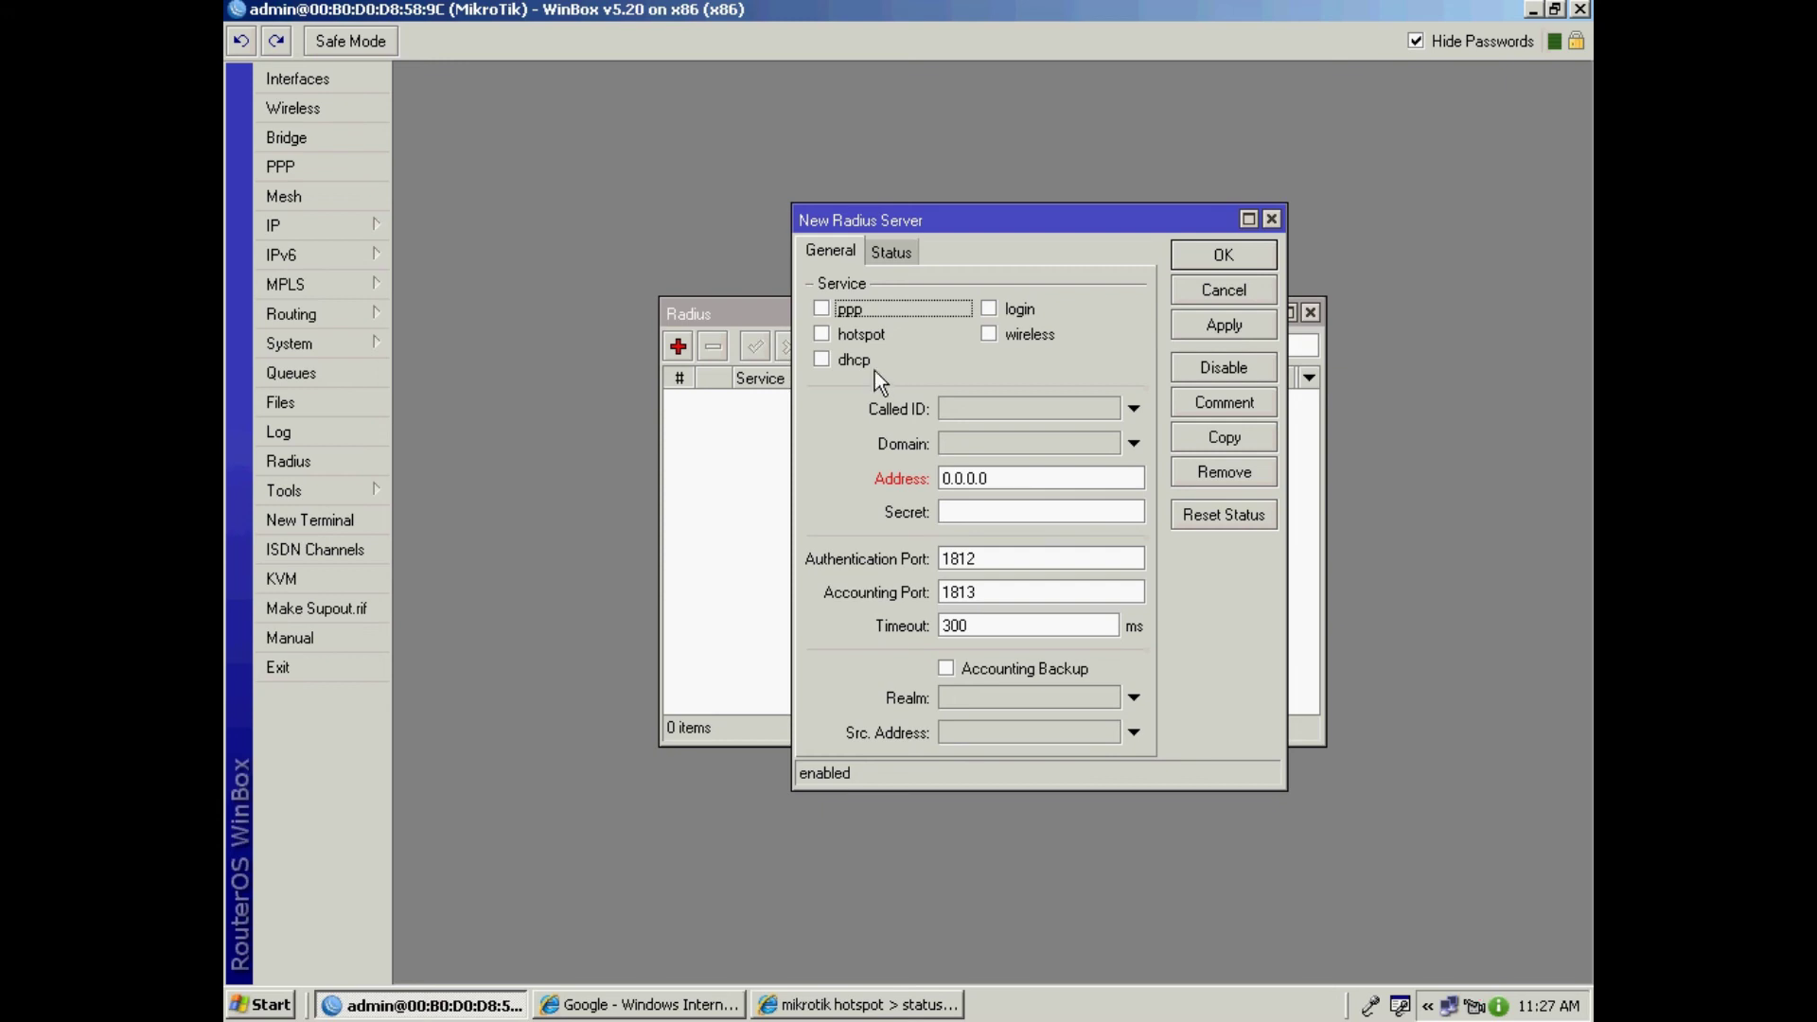
{"action": "left_click", "coordinate": [822, 337]}
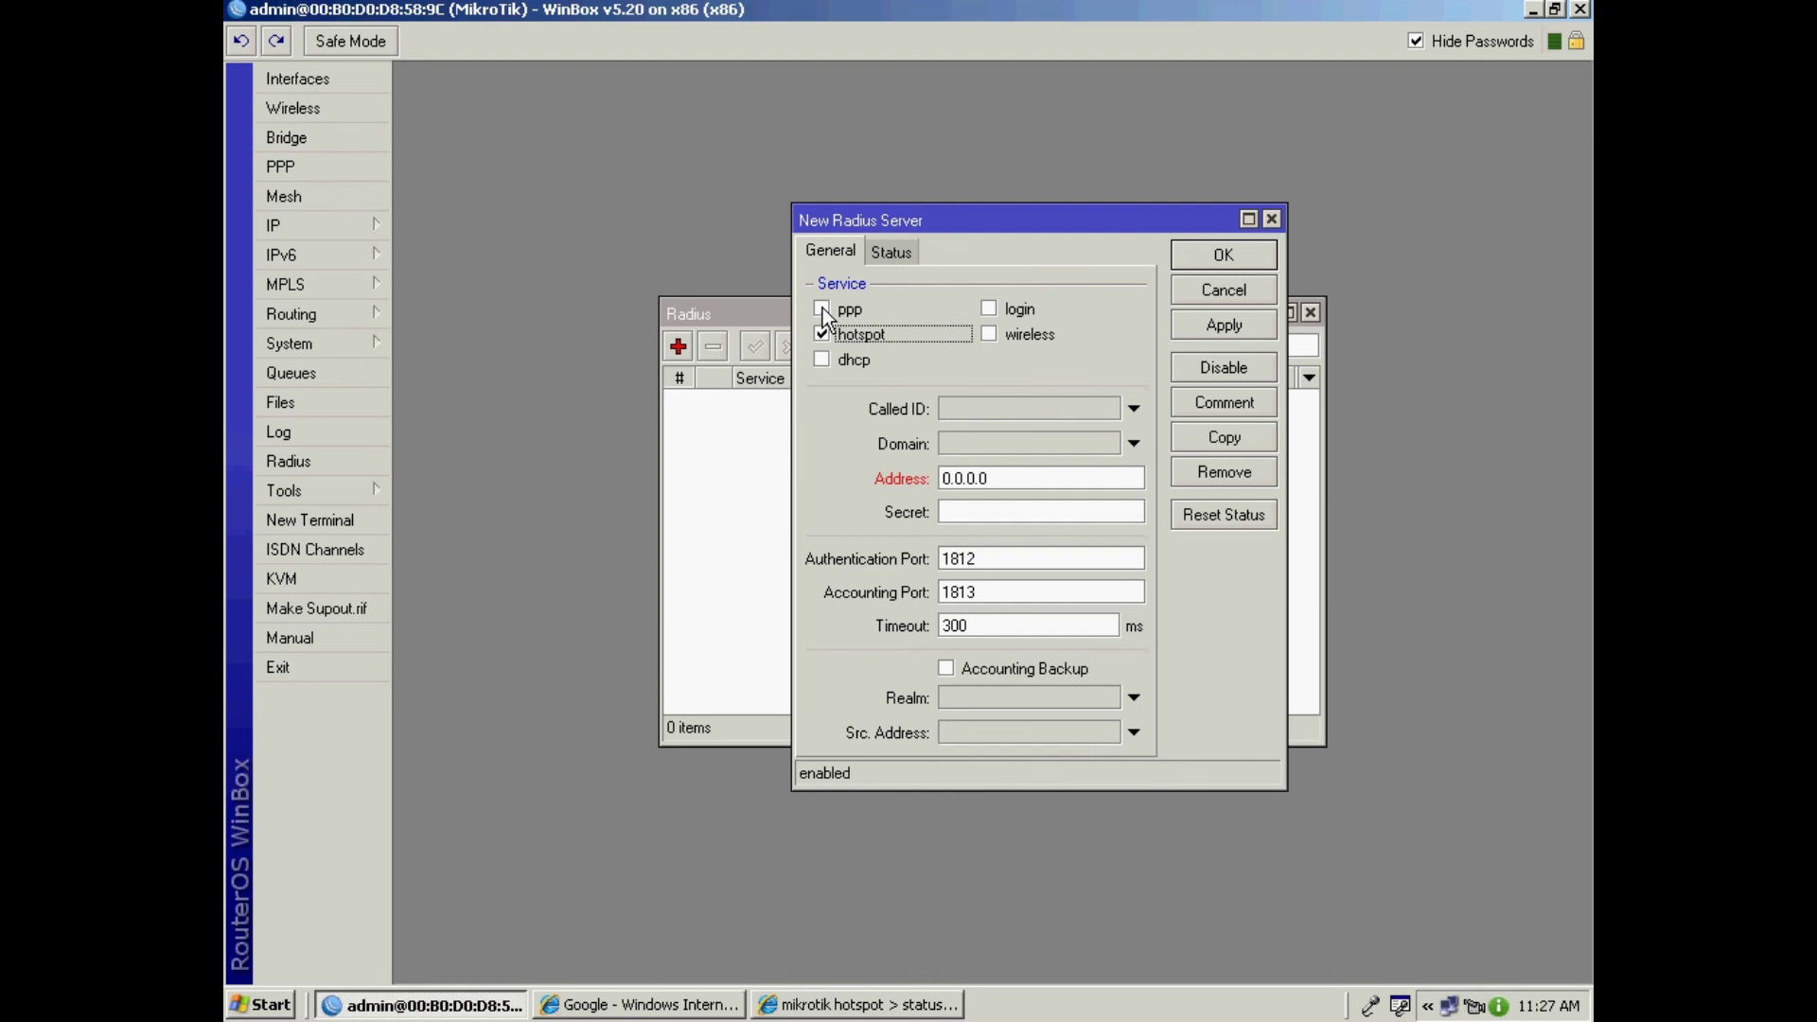
{"action": "left_click", "coordinate": [822, 309]}
{"action": "left_click", "coordinate": [821, 335]}
{"action": "left_click", "coordinate": [822, 336]}
{"action": "left_click", "coordinate": [822, 310]}
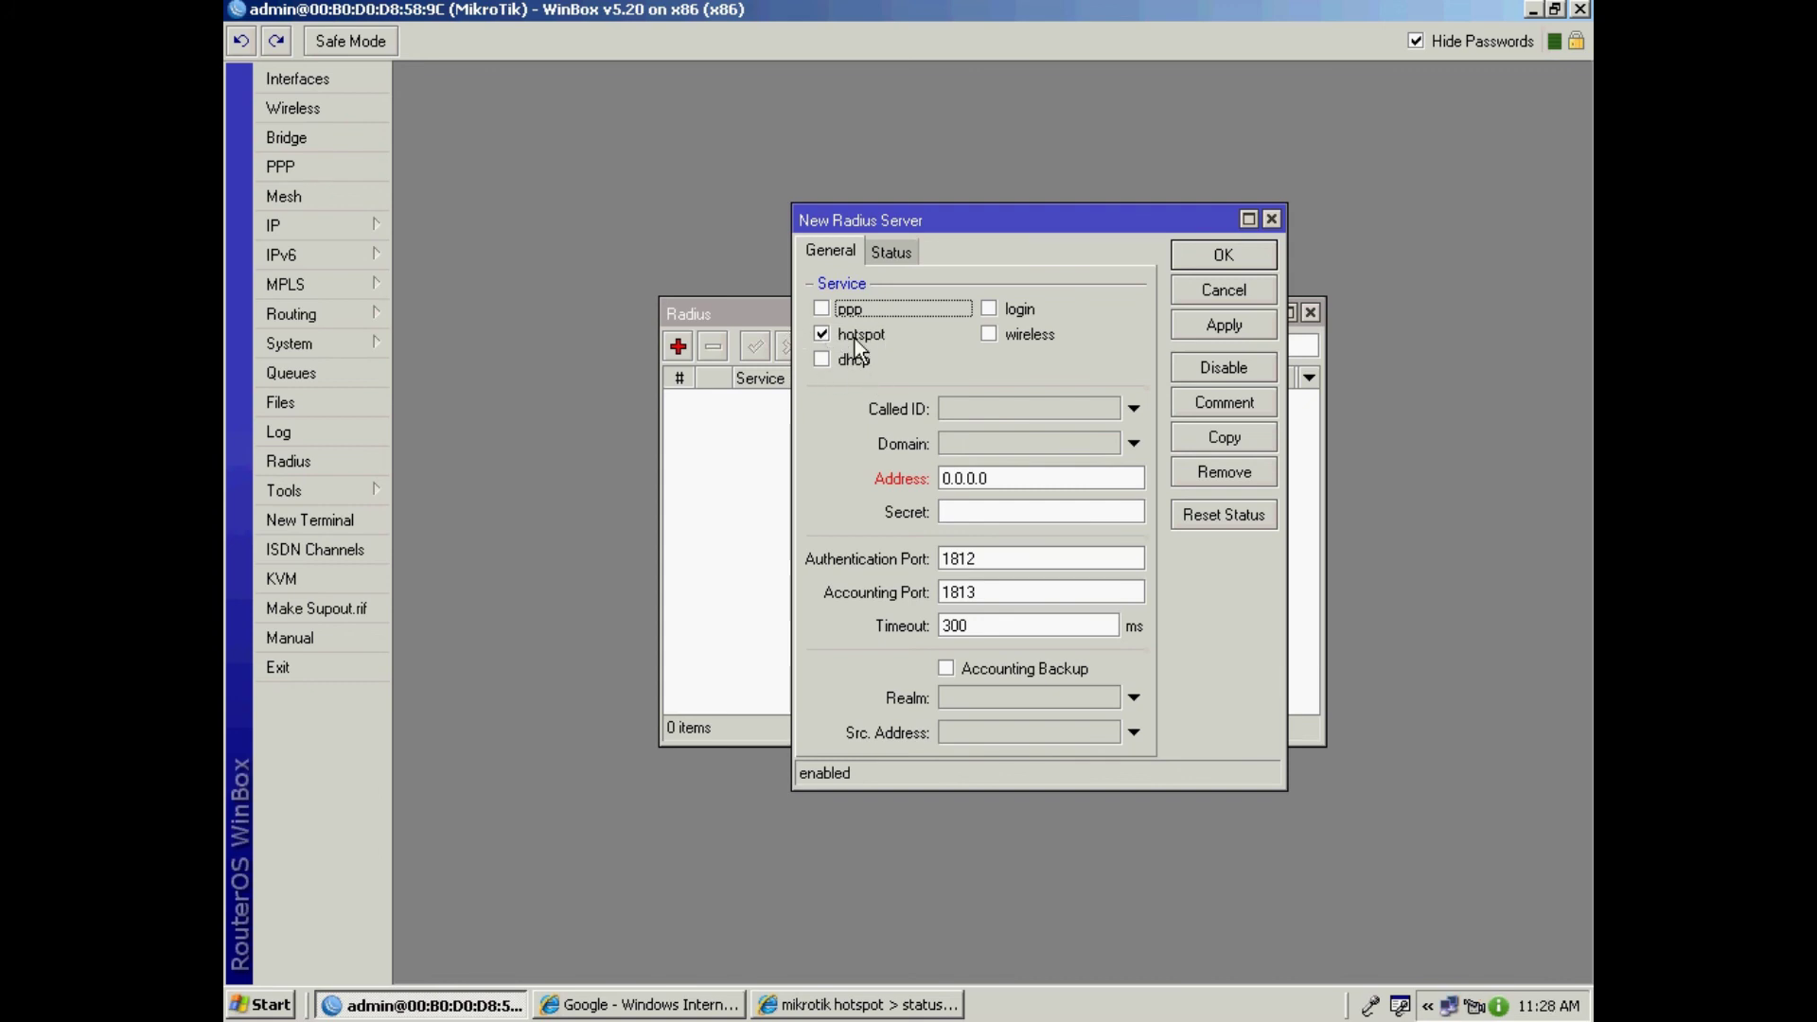
Step: Set the RADIUS server address to 127.0.0.1 with a shared secret and save it
{"action": "left_click_drag", "start_coordinate": [1008, 484], "coordinate": [872, 484]}
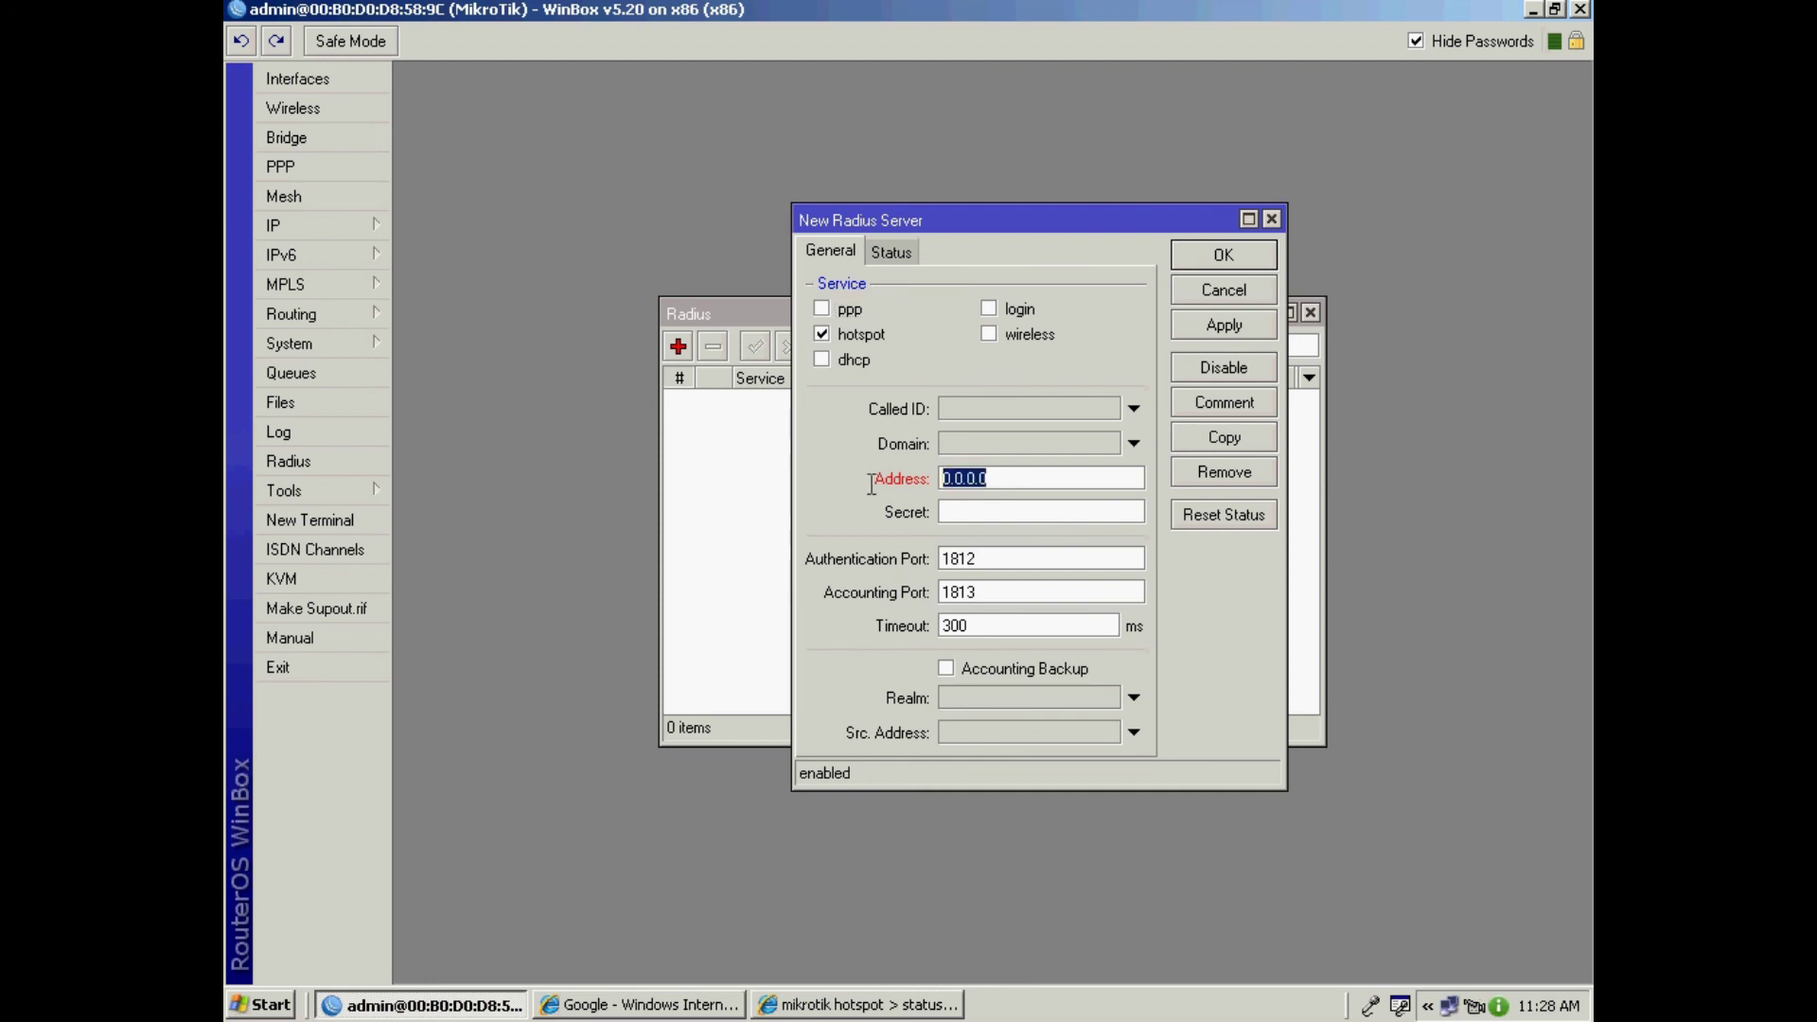
{"action": "type", "text": "127.0.0.1"}
{"action": "left_click", "coordinate": [983, 511]}
{"action": "type", "text": "123"}
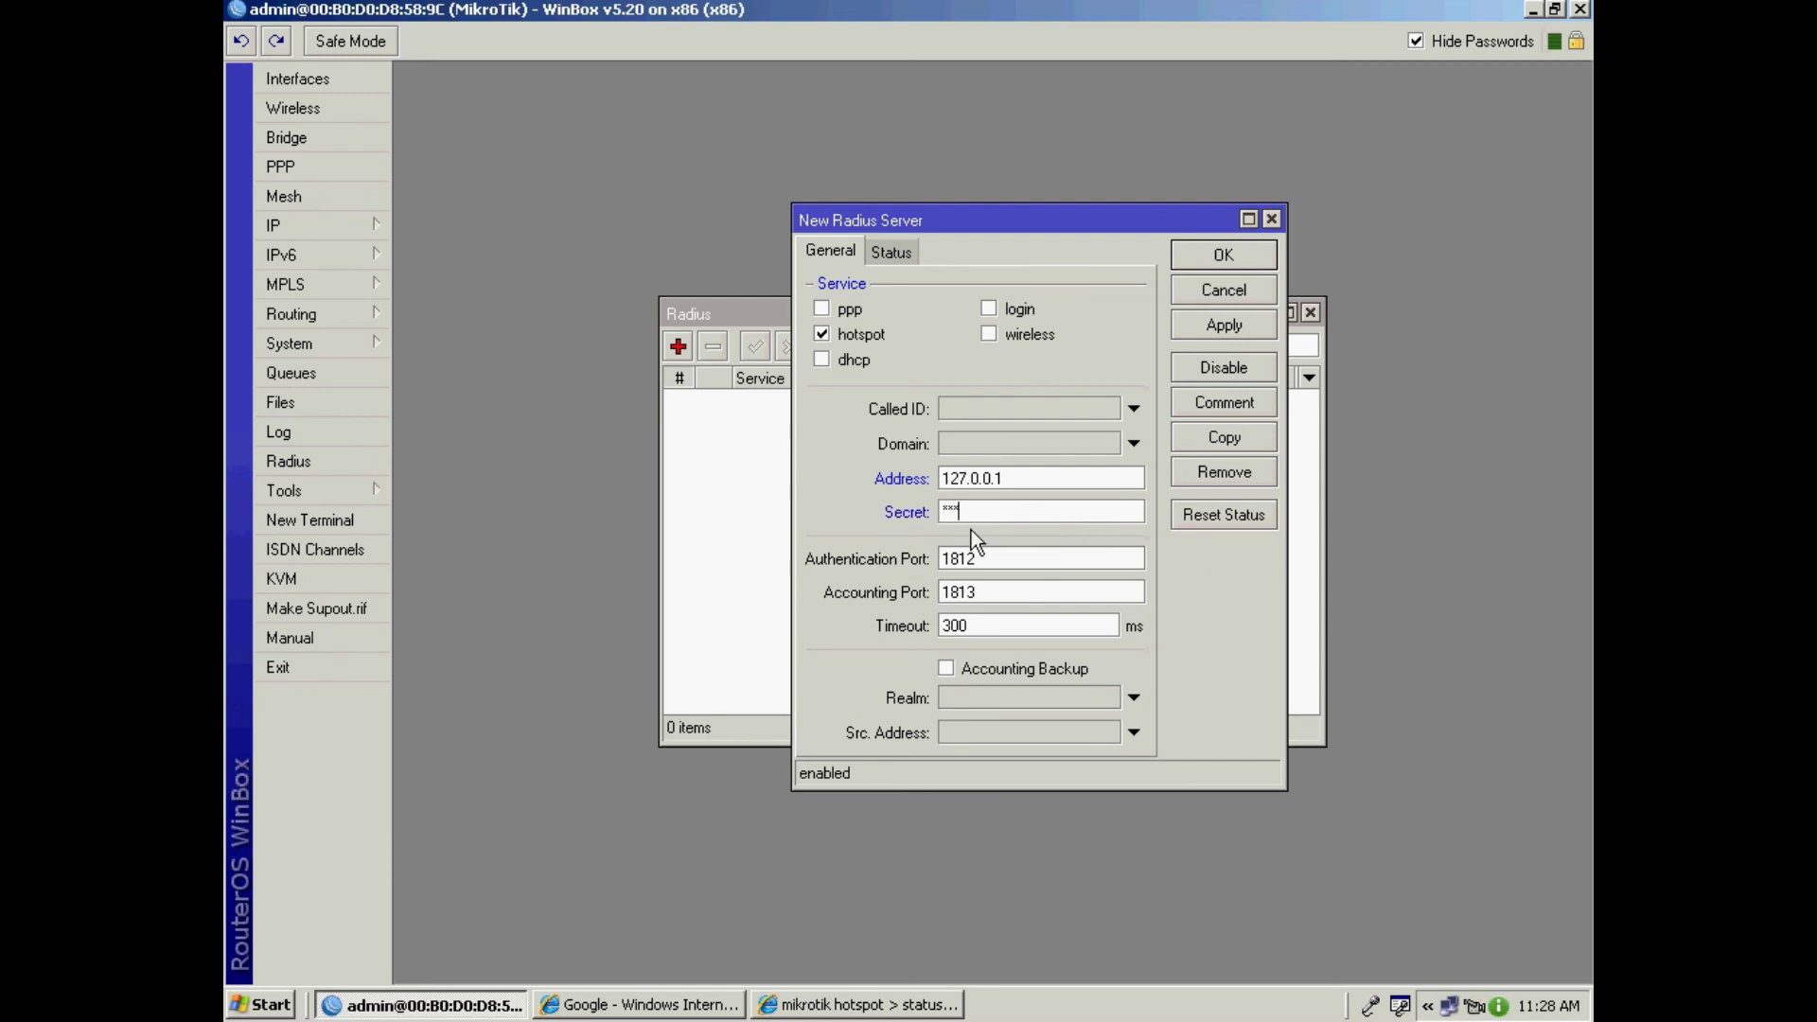
{"action": "left_click_drag", "start_coordinate": [1013, 478], "coordinate": [940, 483]}
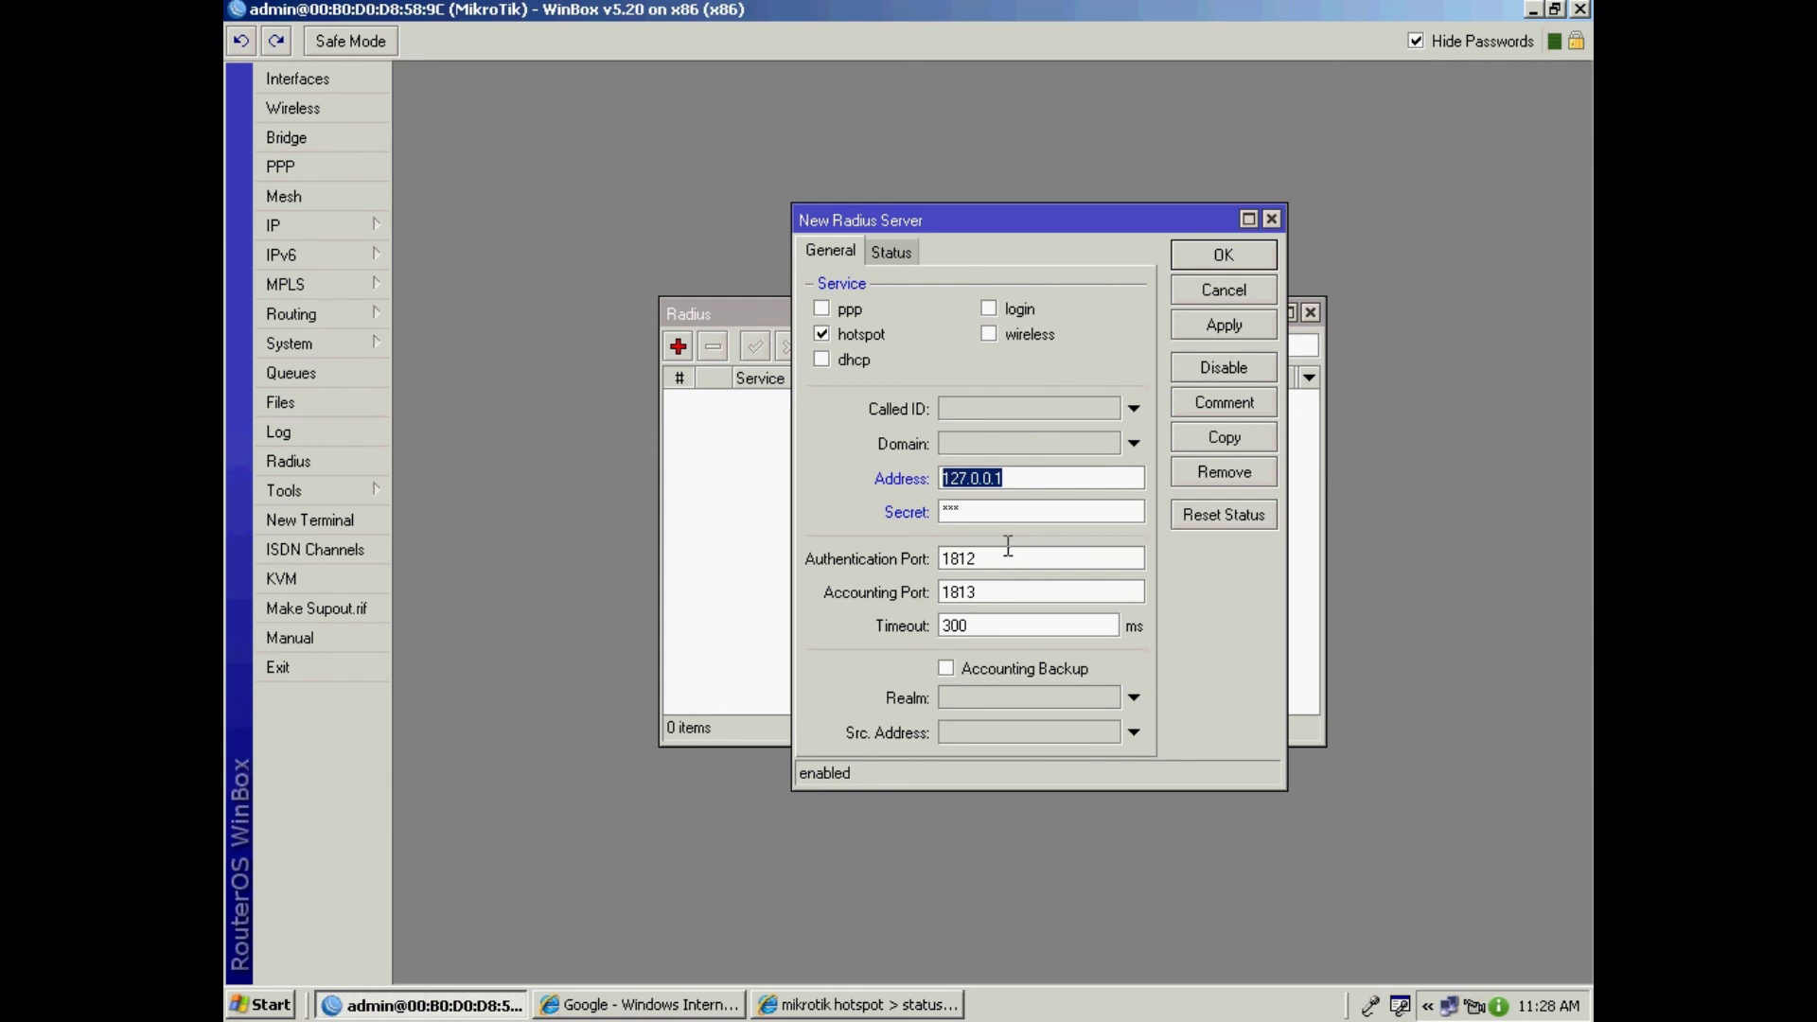
{"action": "left_click", "coordinate": [1240, 331]}
{"action": "left_click", "coordinate": [1229, 258]}
Step: Accept incoming RADIUS requests on port 3799 and close the RADIUS list
{"action": "left_click", "coordinate": [1065, 348]}
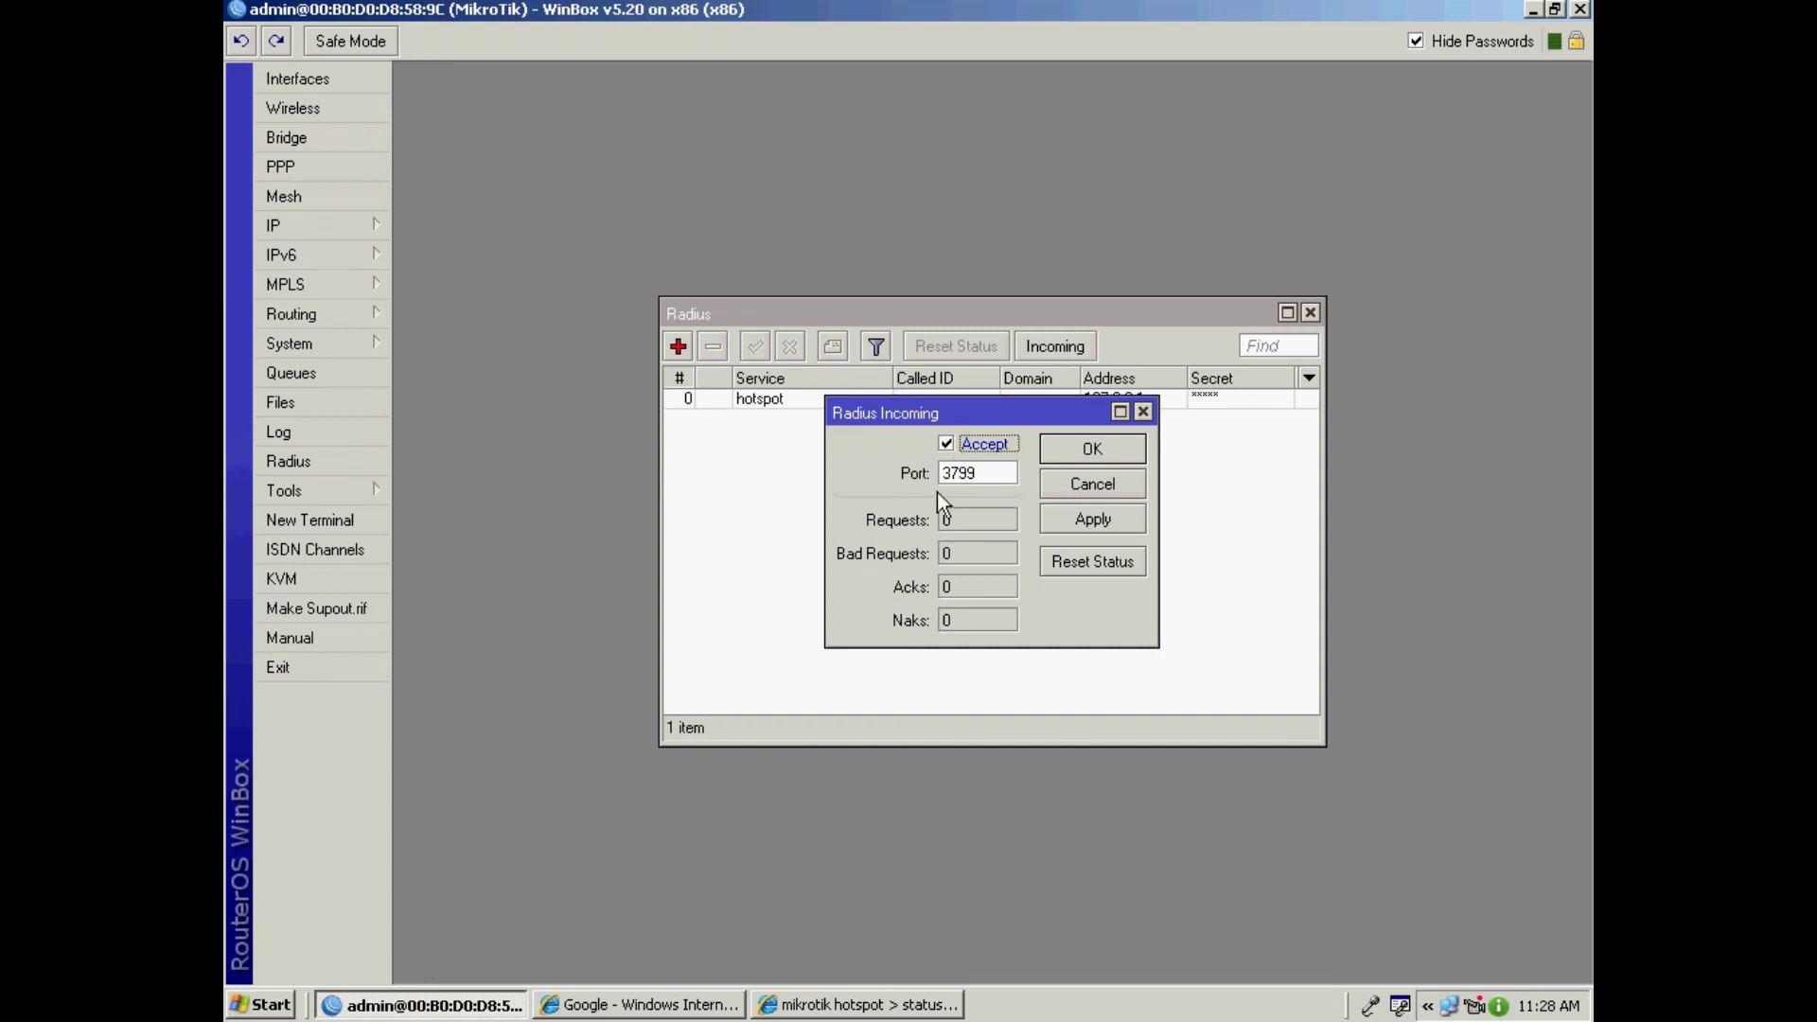
{"action": "left_click", "coordinate": [1093, 450]}
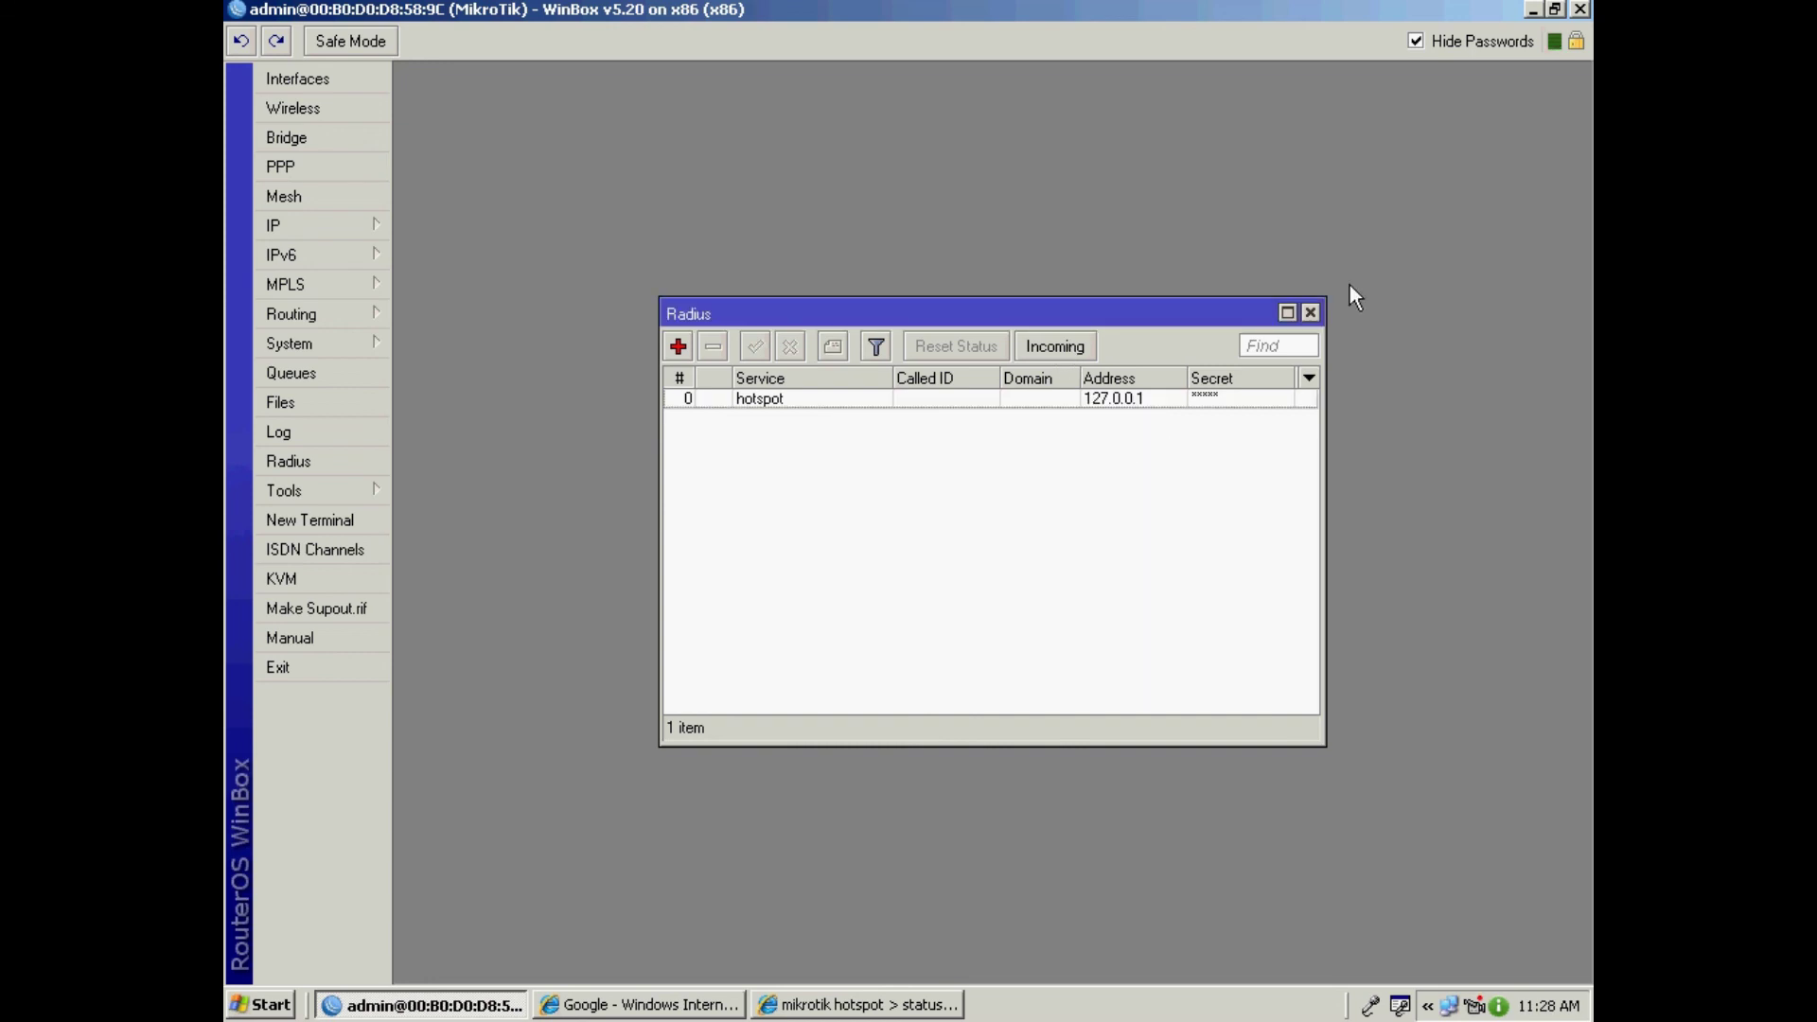
{"action": "left_click", "coordinate": [1311, 314]}
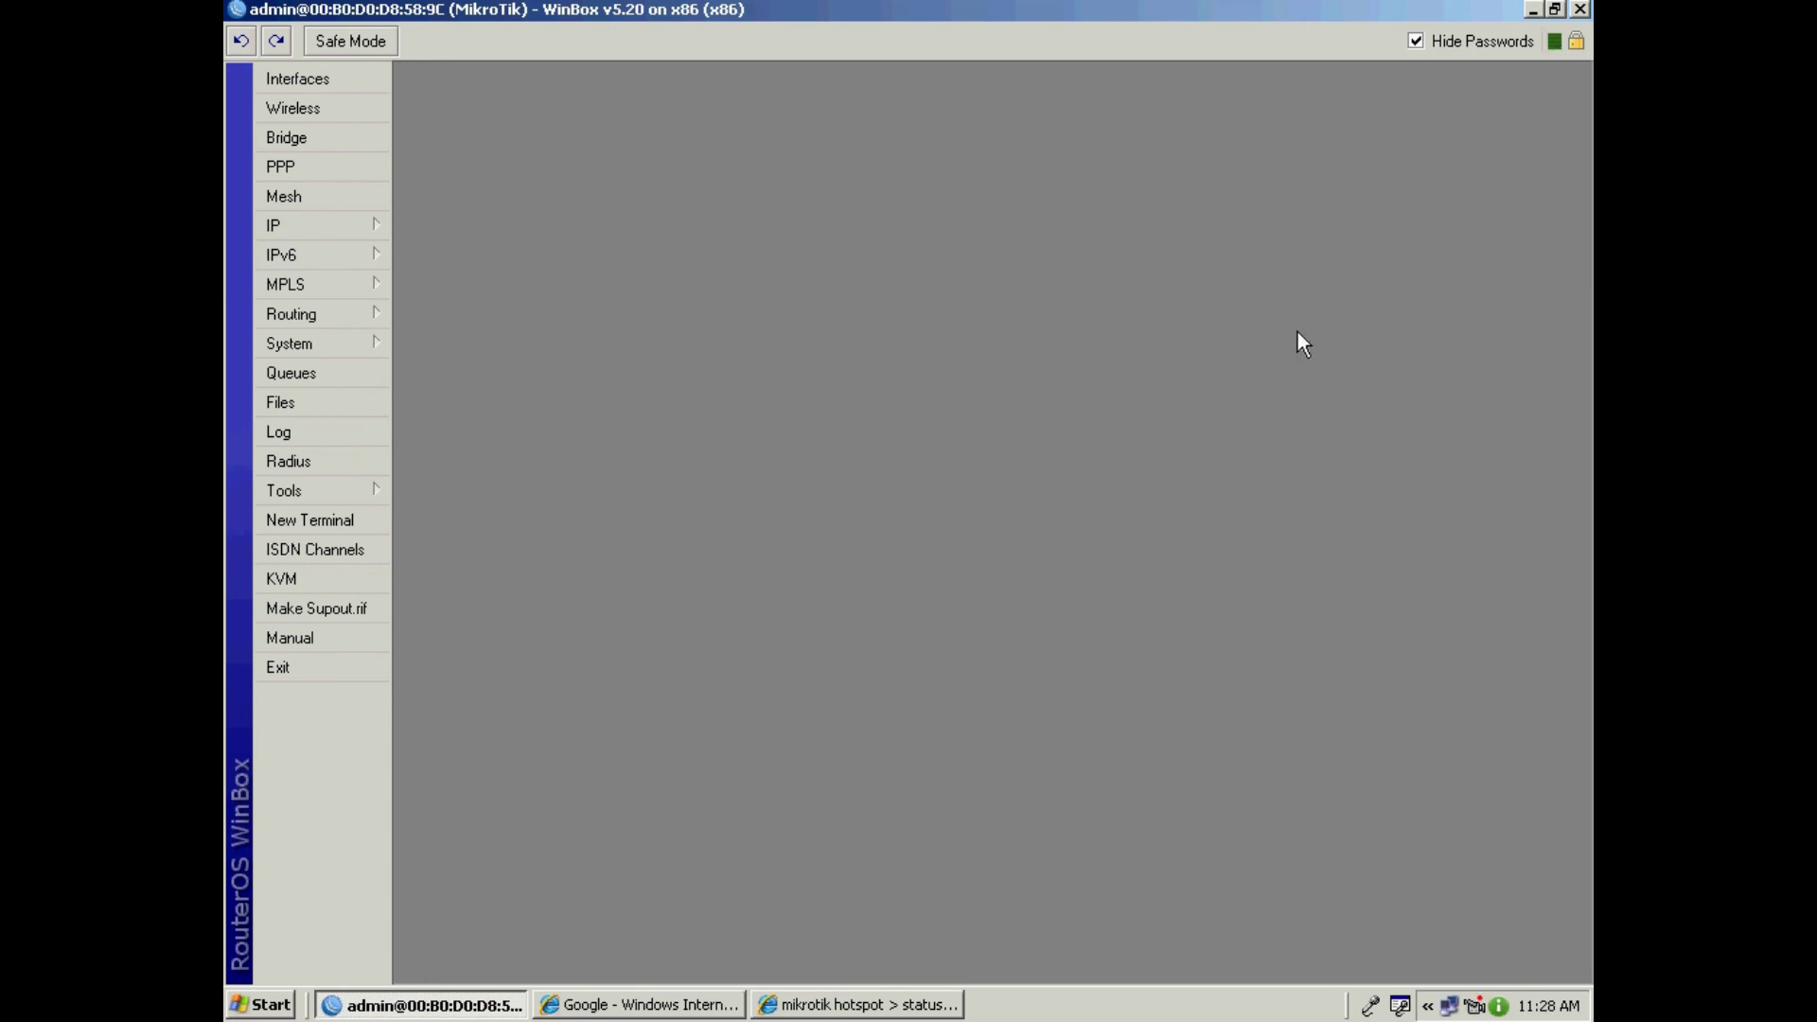
Step: Tick Use RADIUS on the hsprof1 profile's RADIUS tab, save it, and close the Hotspot window
{"action": "left_click", "coordinate": [301, 226]}
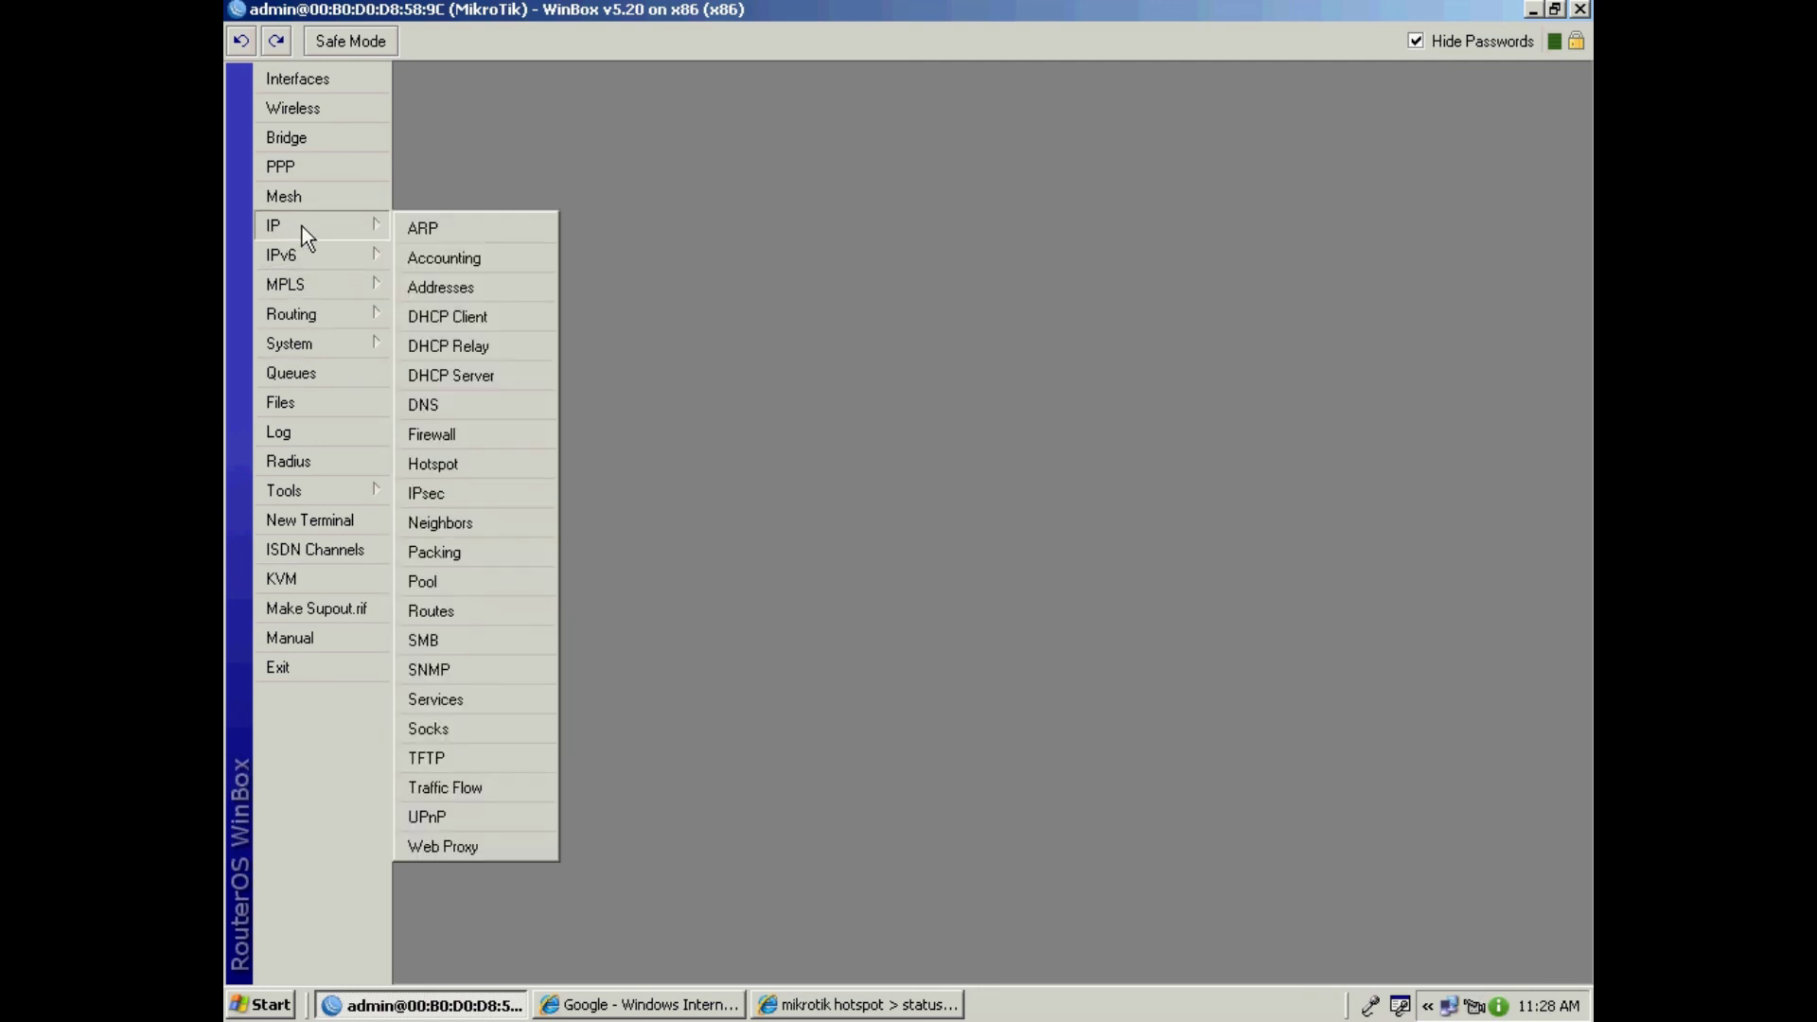
{"action": "left_click", "coordinate": [483, 462]}
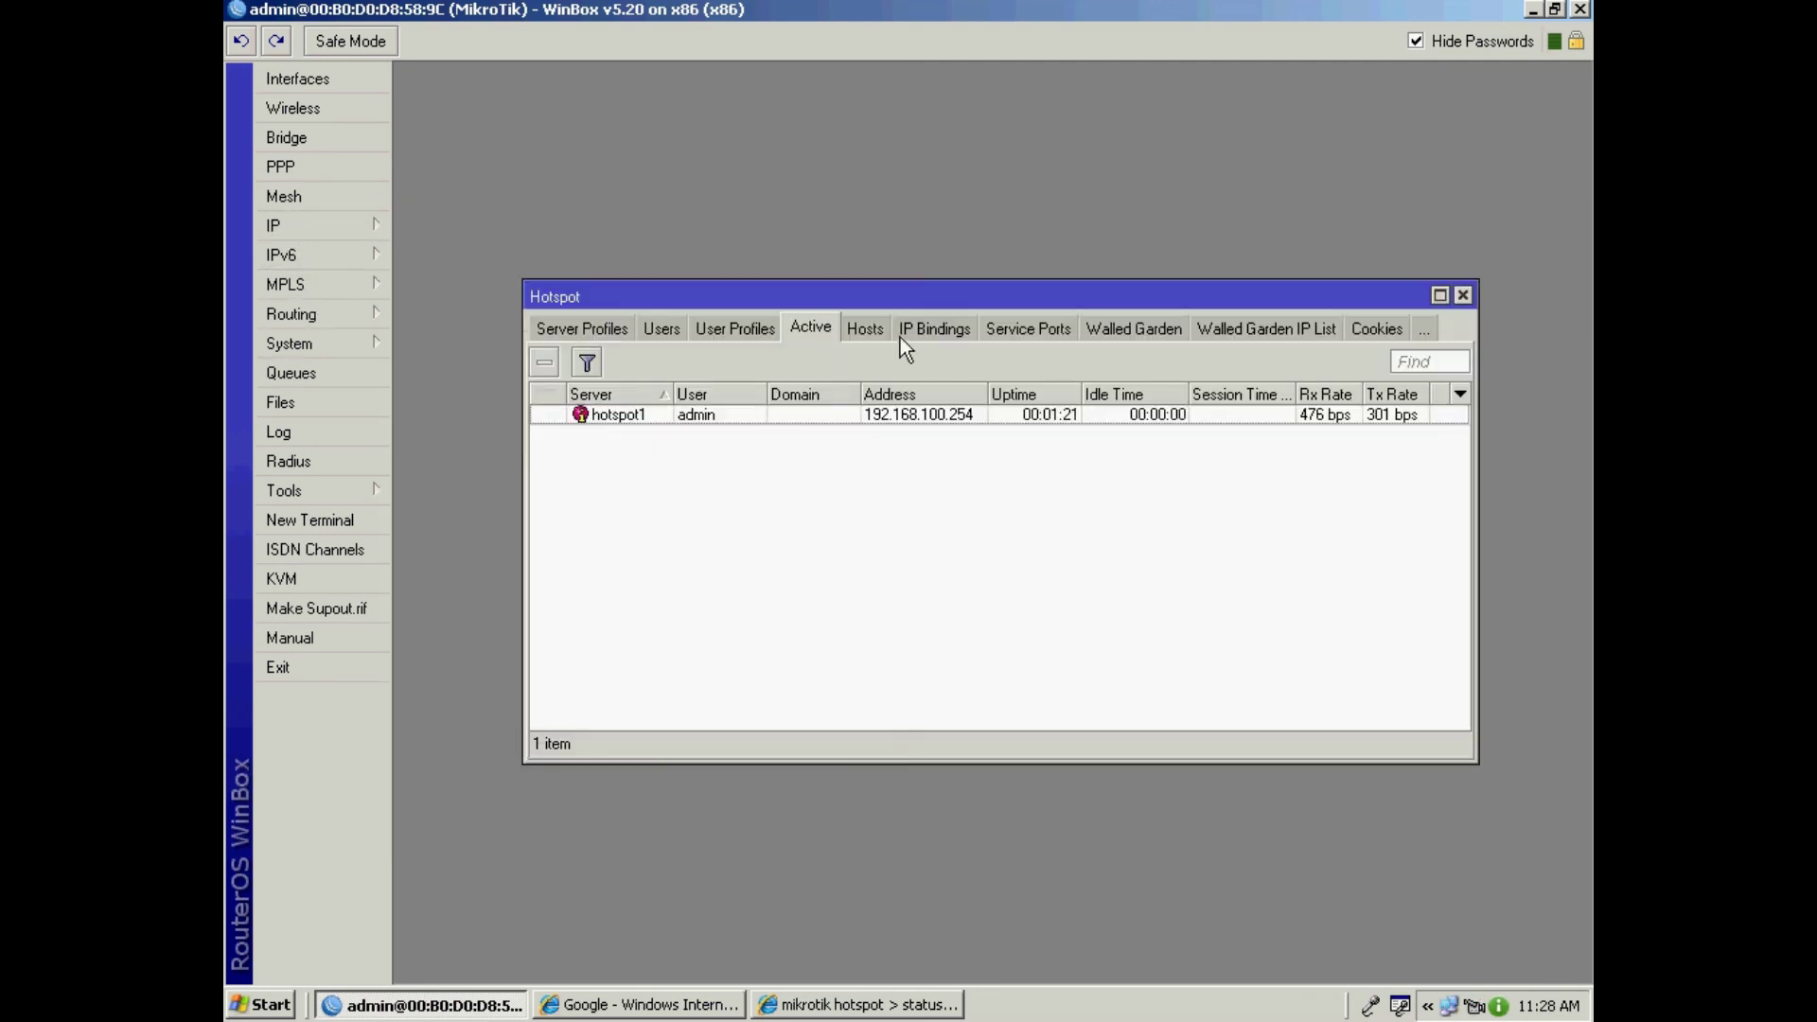
{"action": "left_click", "coordinate": [595, 328]}
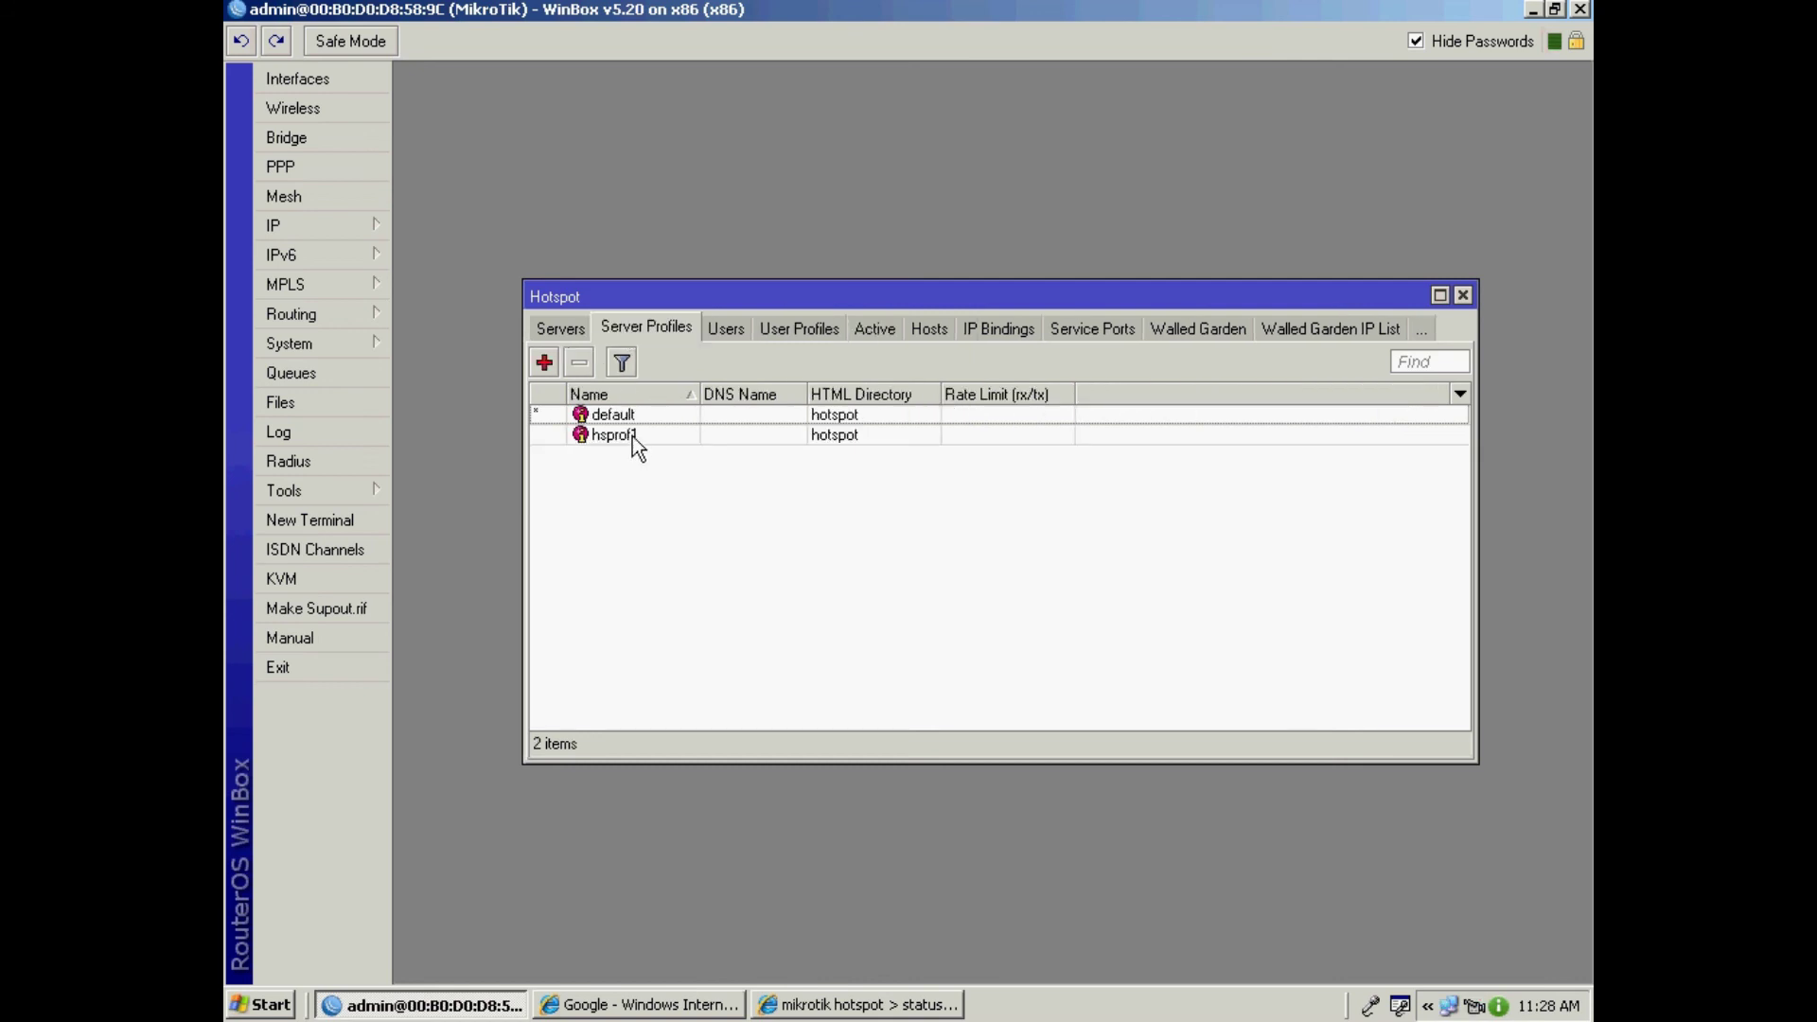
{"action": "double_click", "coordinate": [633, 435]}
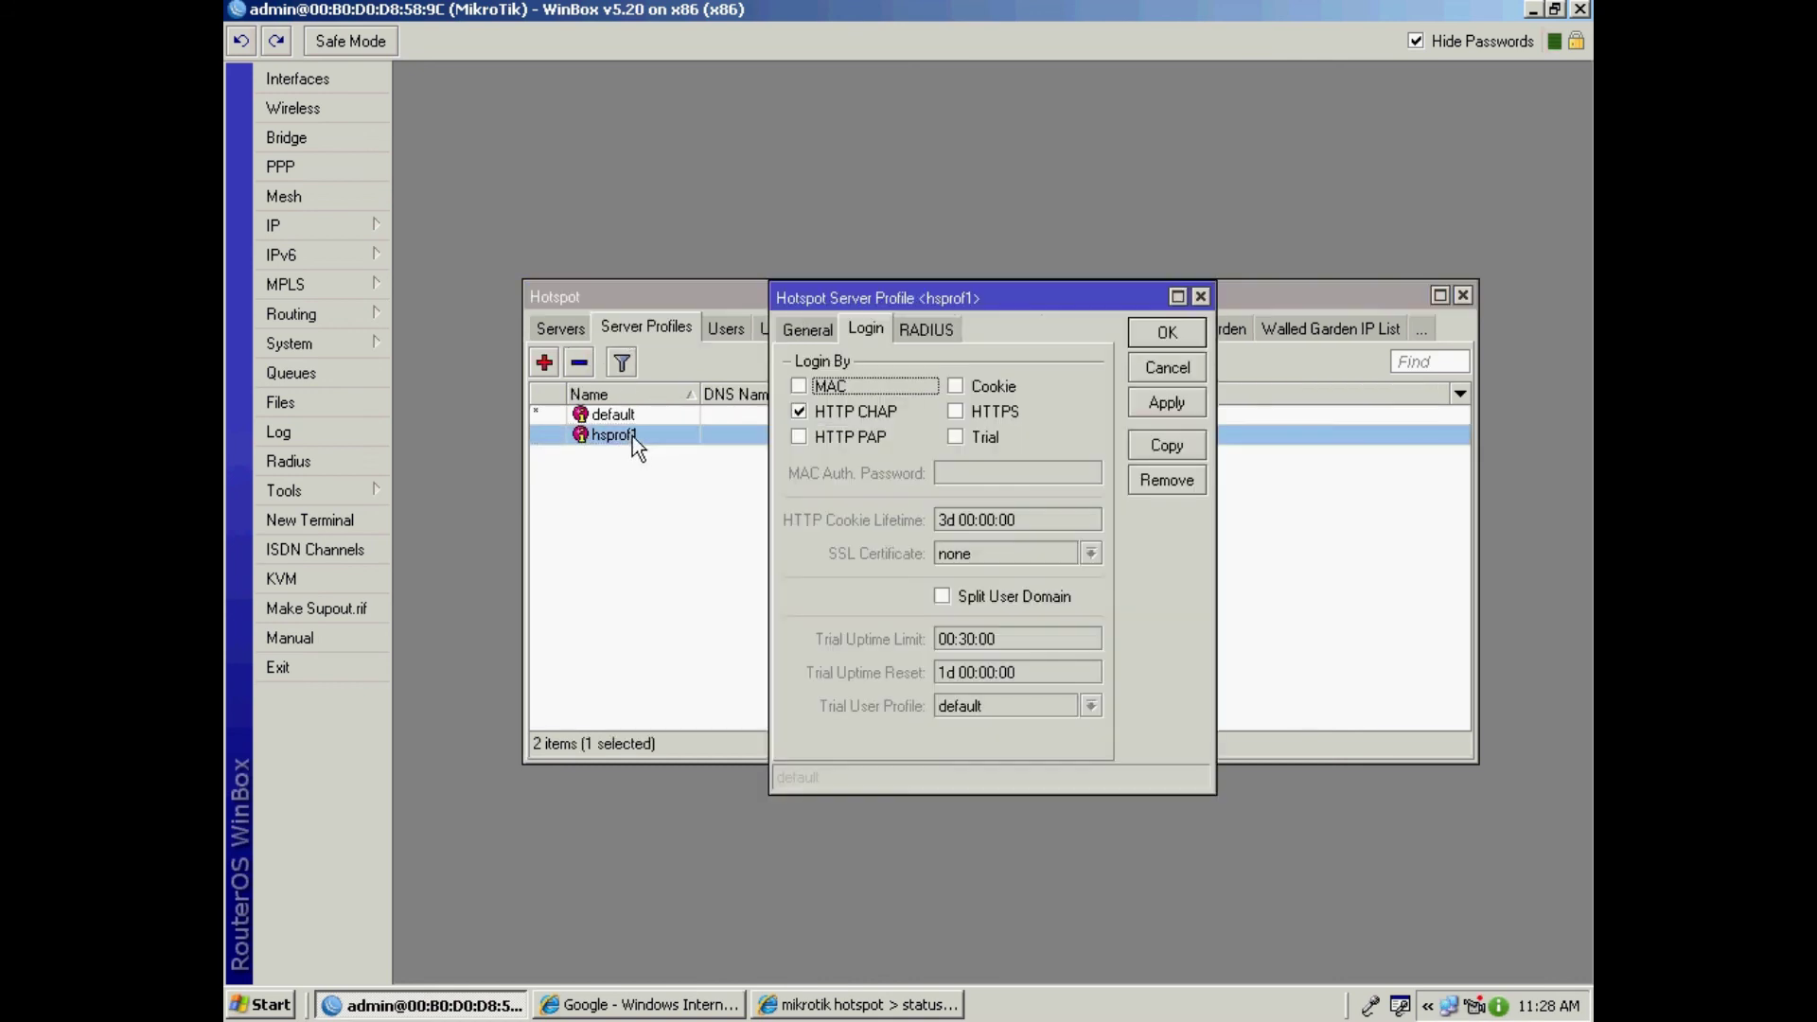
{"action": "left_click", "coordinate": [924, 327]}
{"action": "left_click", "coordinate": [901, 361]}
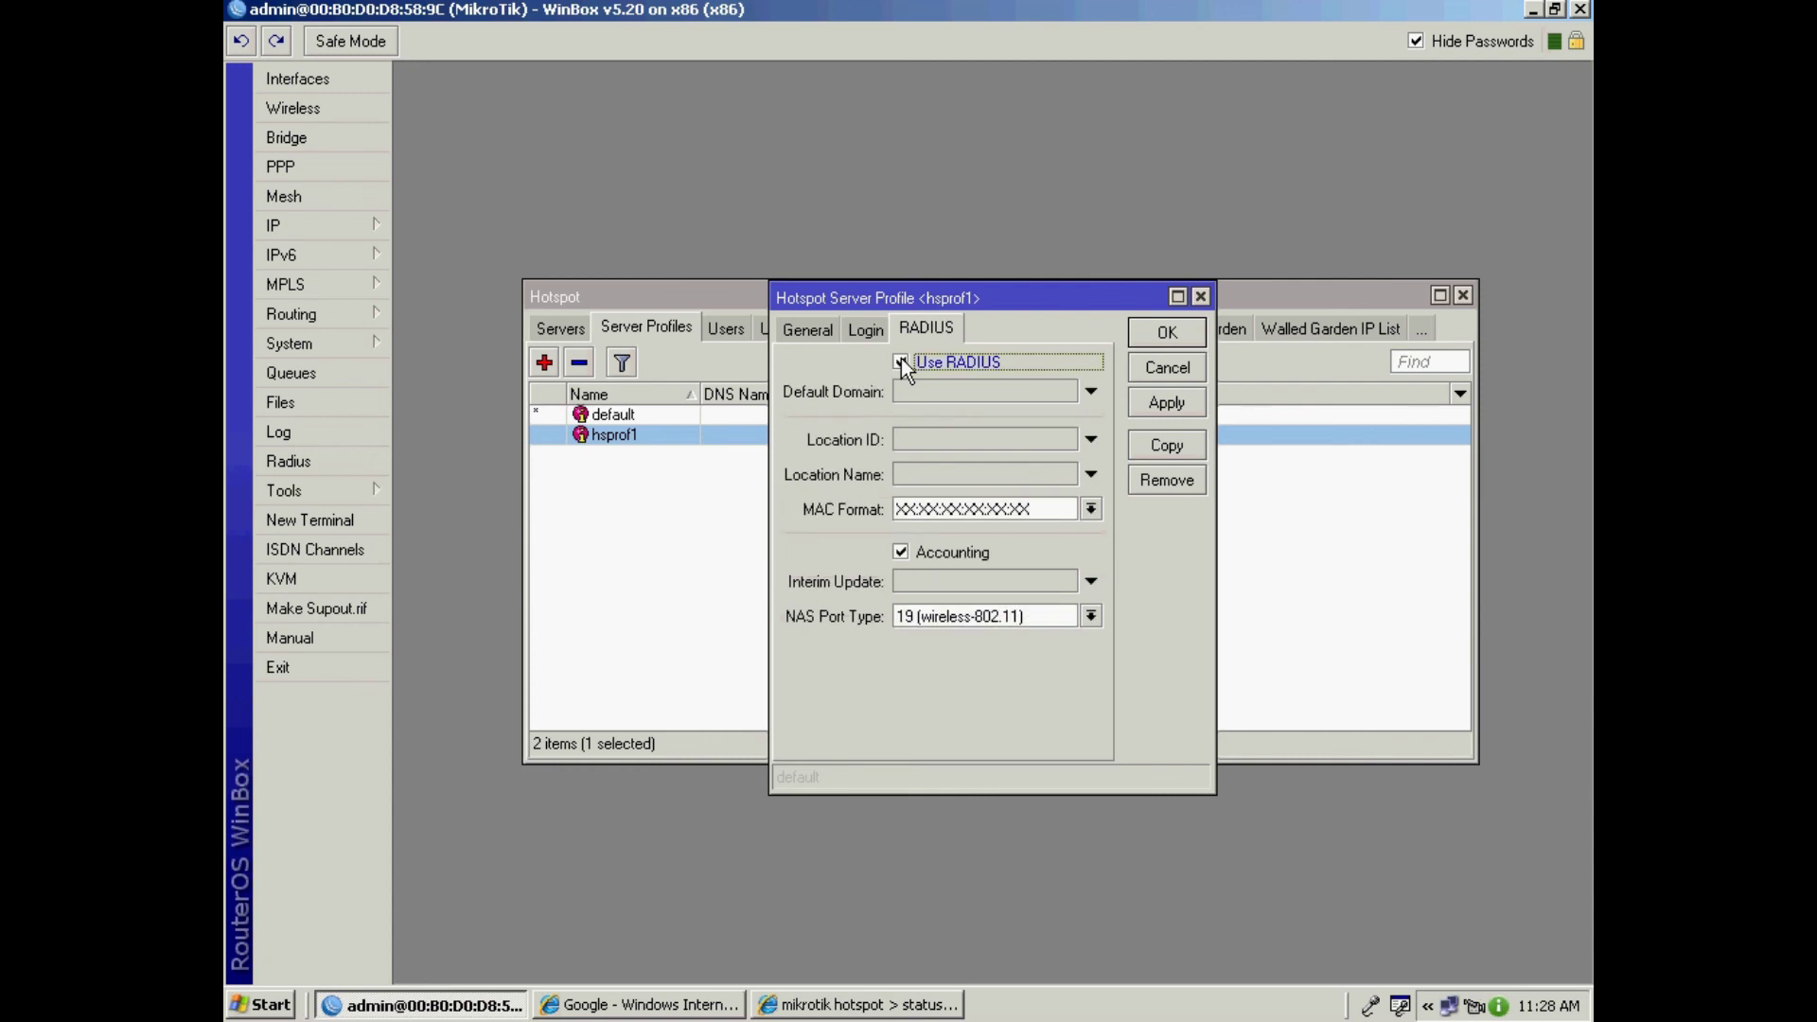
{"action": "left_click", "coordinate": [1177, 404]}
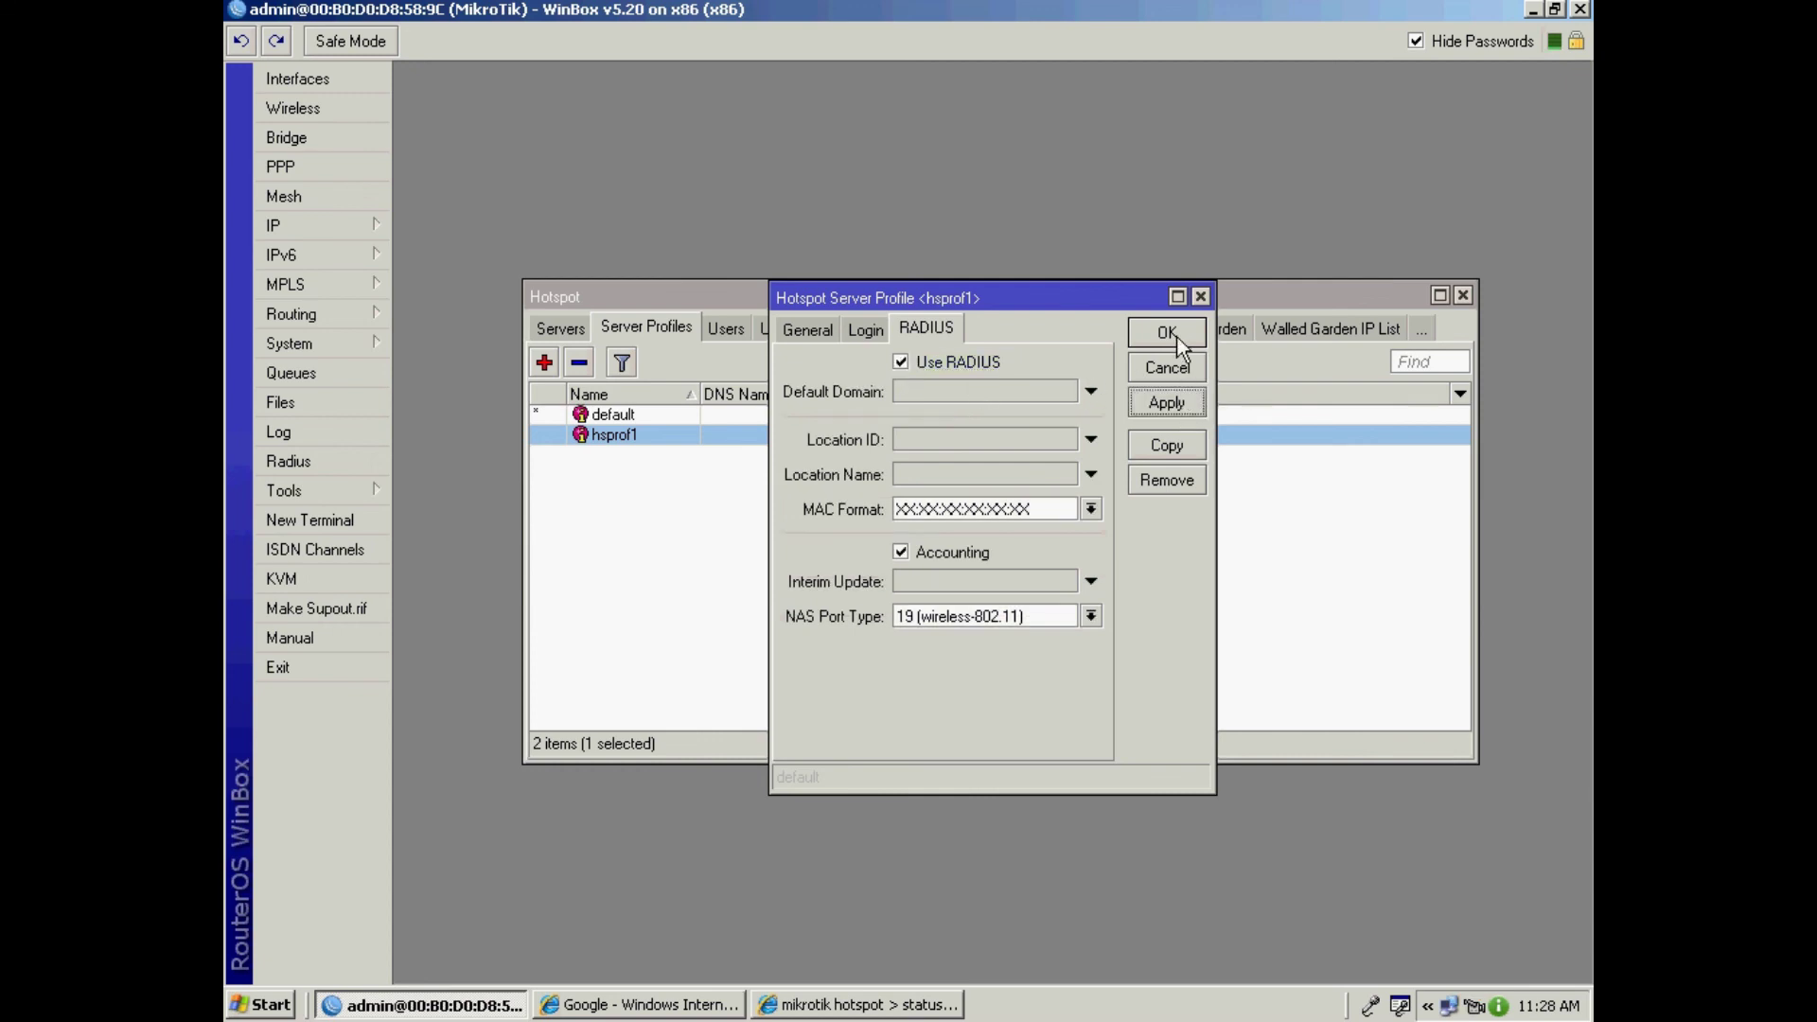
{"action": "left_click", "coordinate": [1168, 332]}
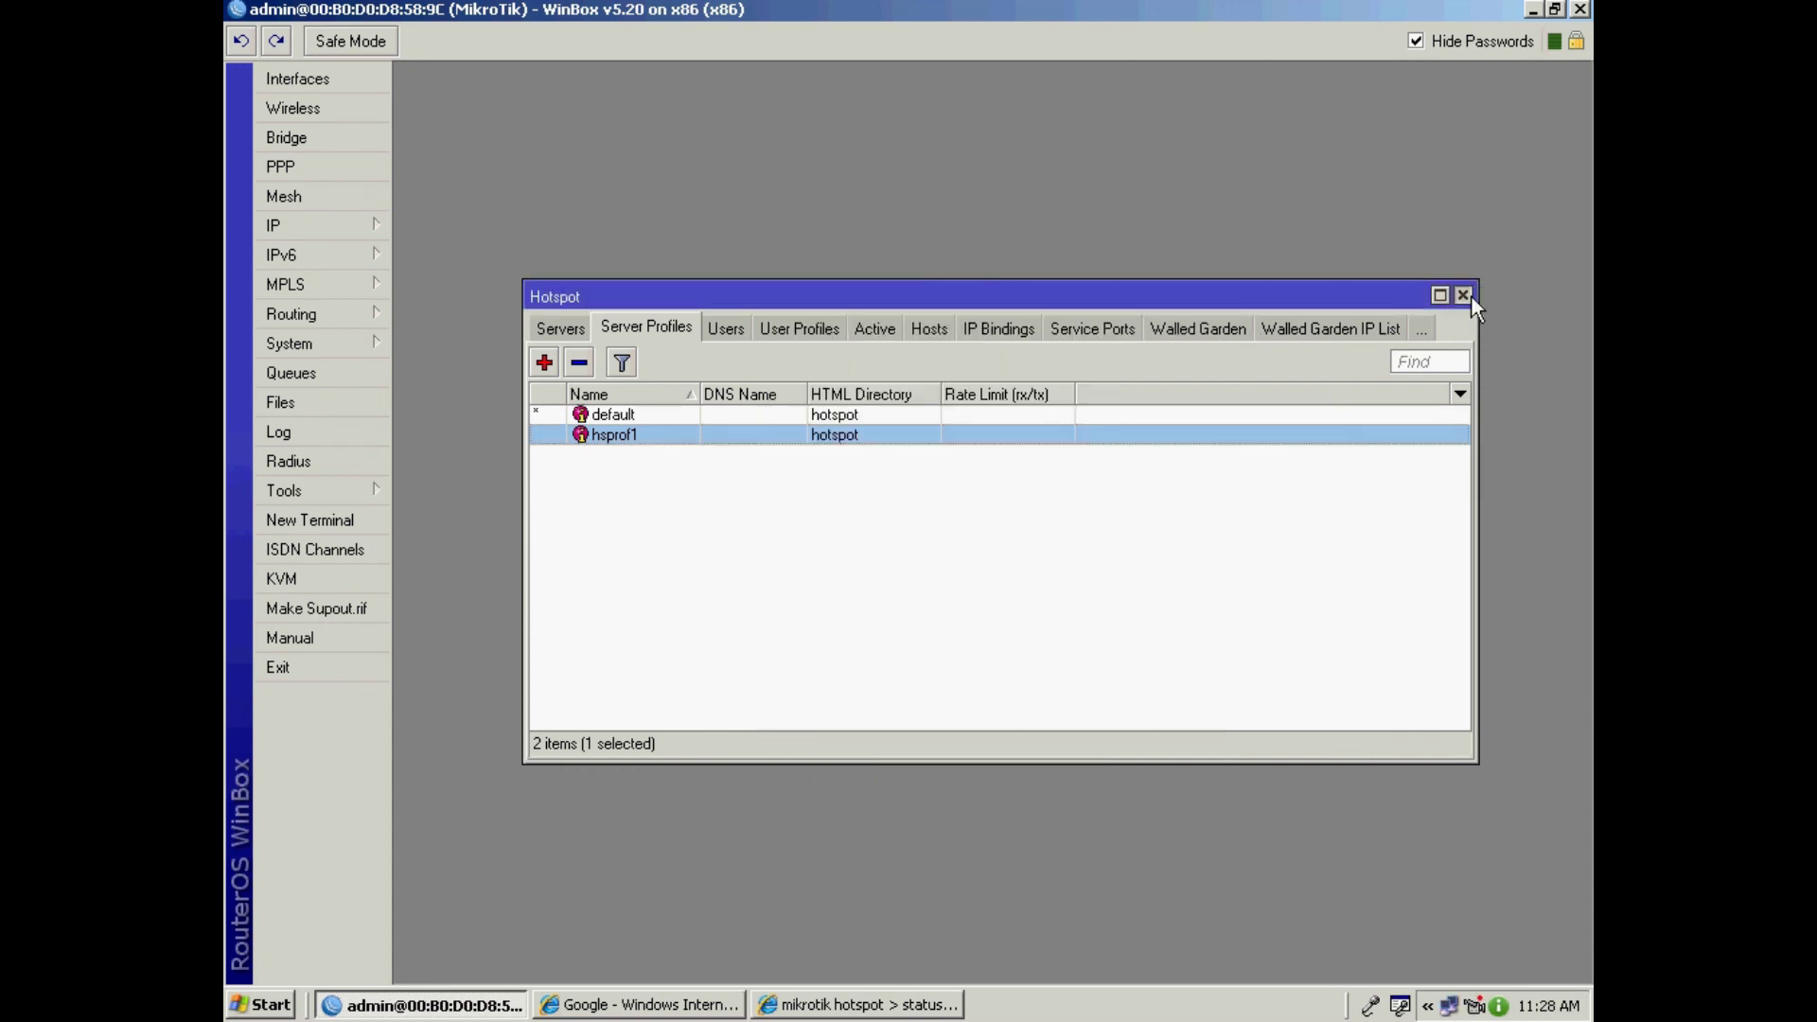
{"action": "left_click", "coordinate": [1470, 296]}
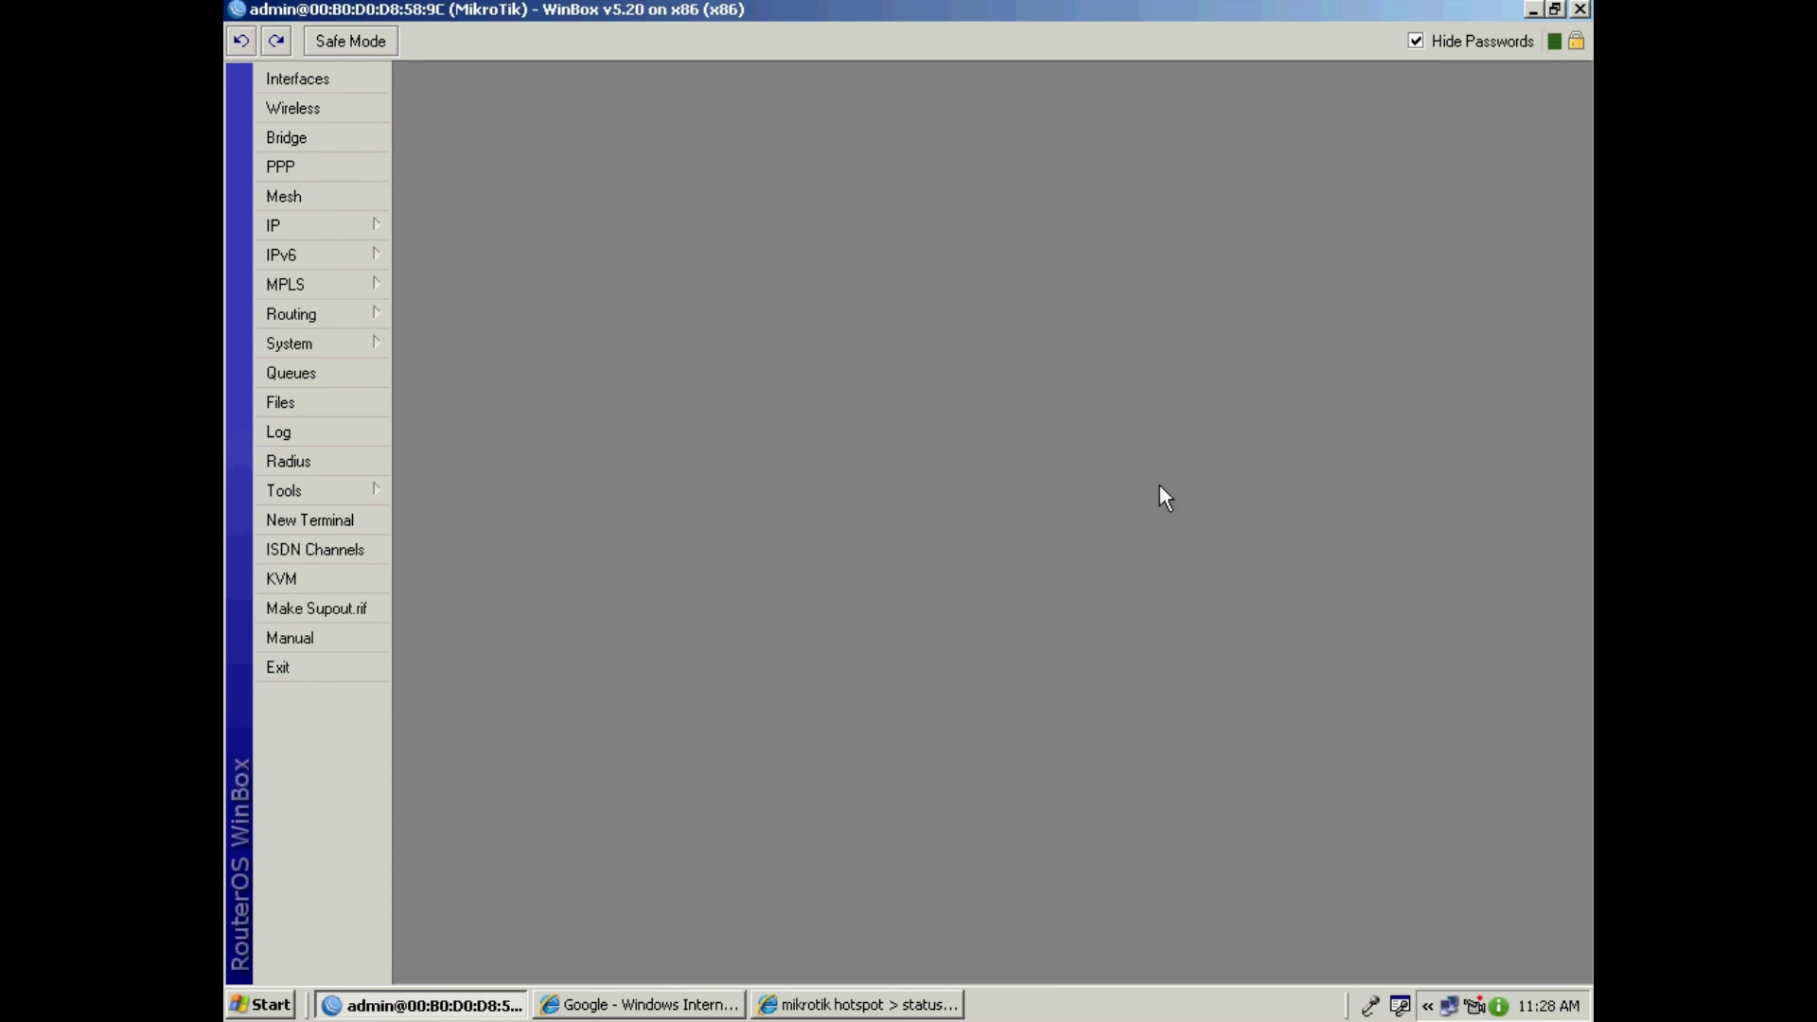
{"action": "left_click", "coordinate": [276, 229]}
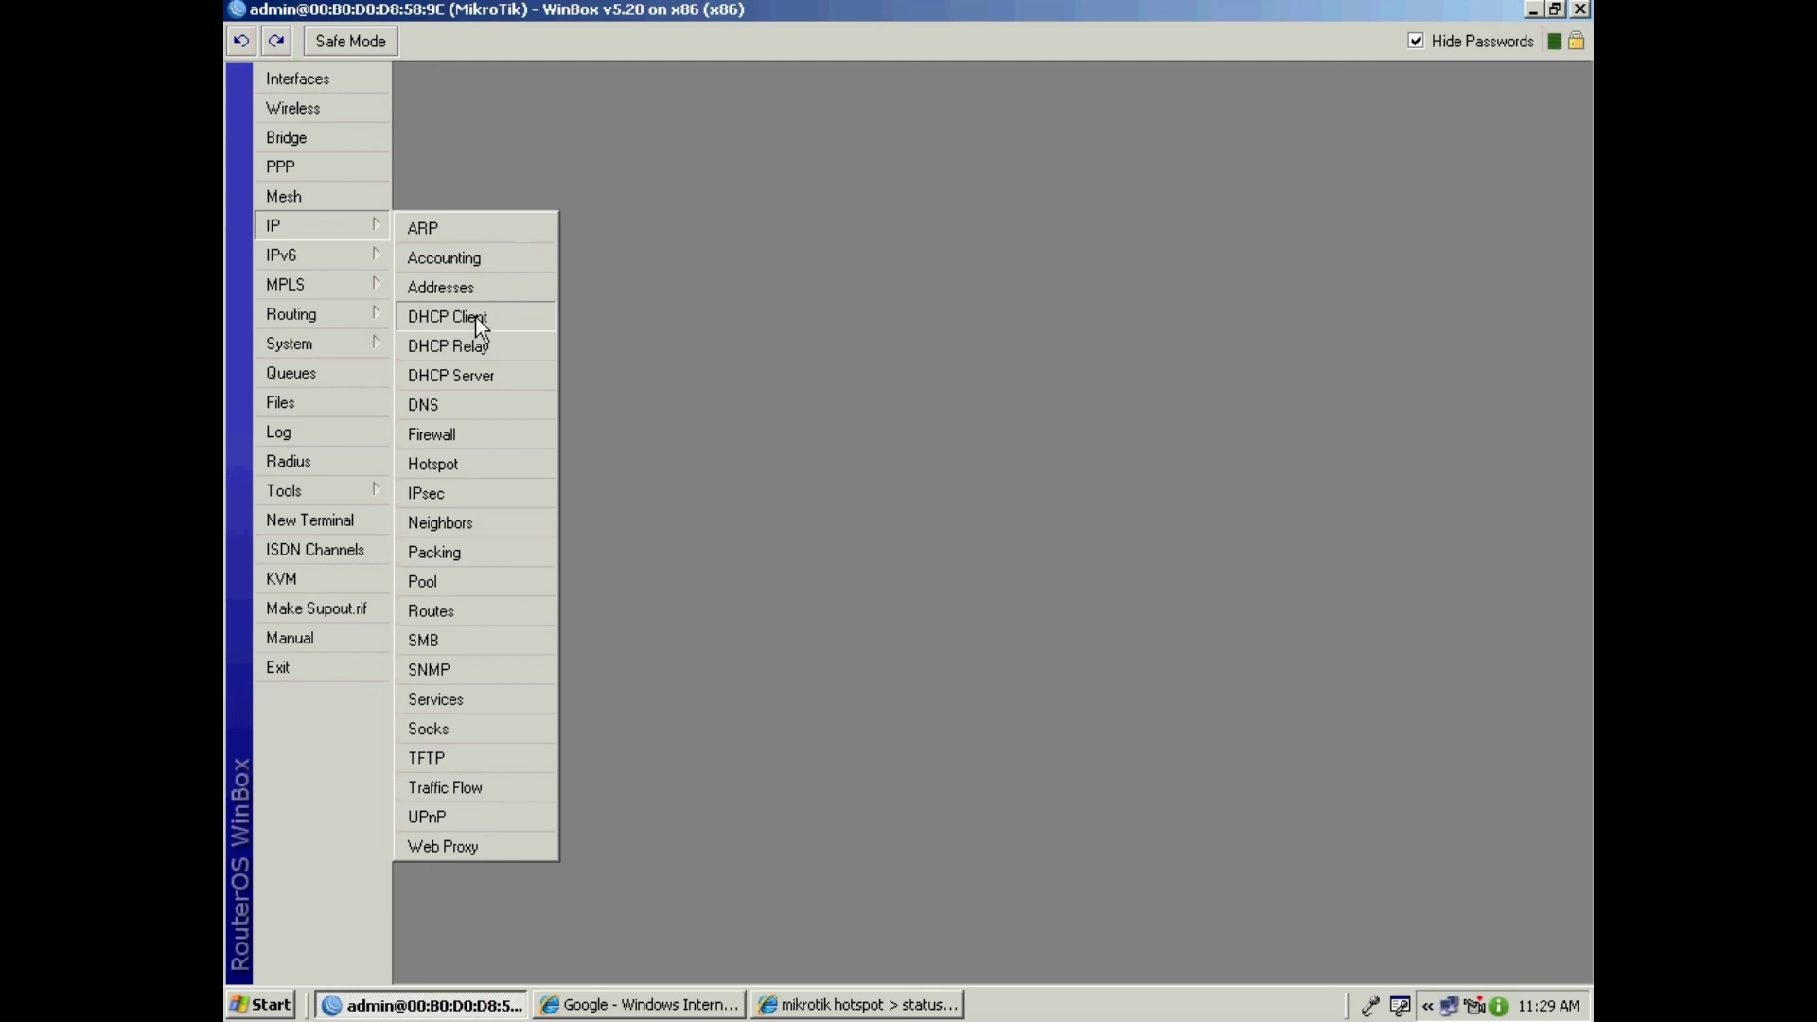
{"action": "left_click", "coordinate": [480, 327]}
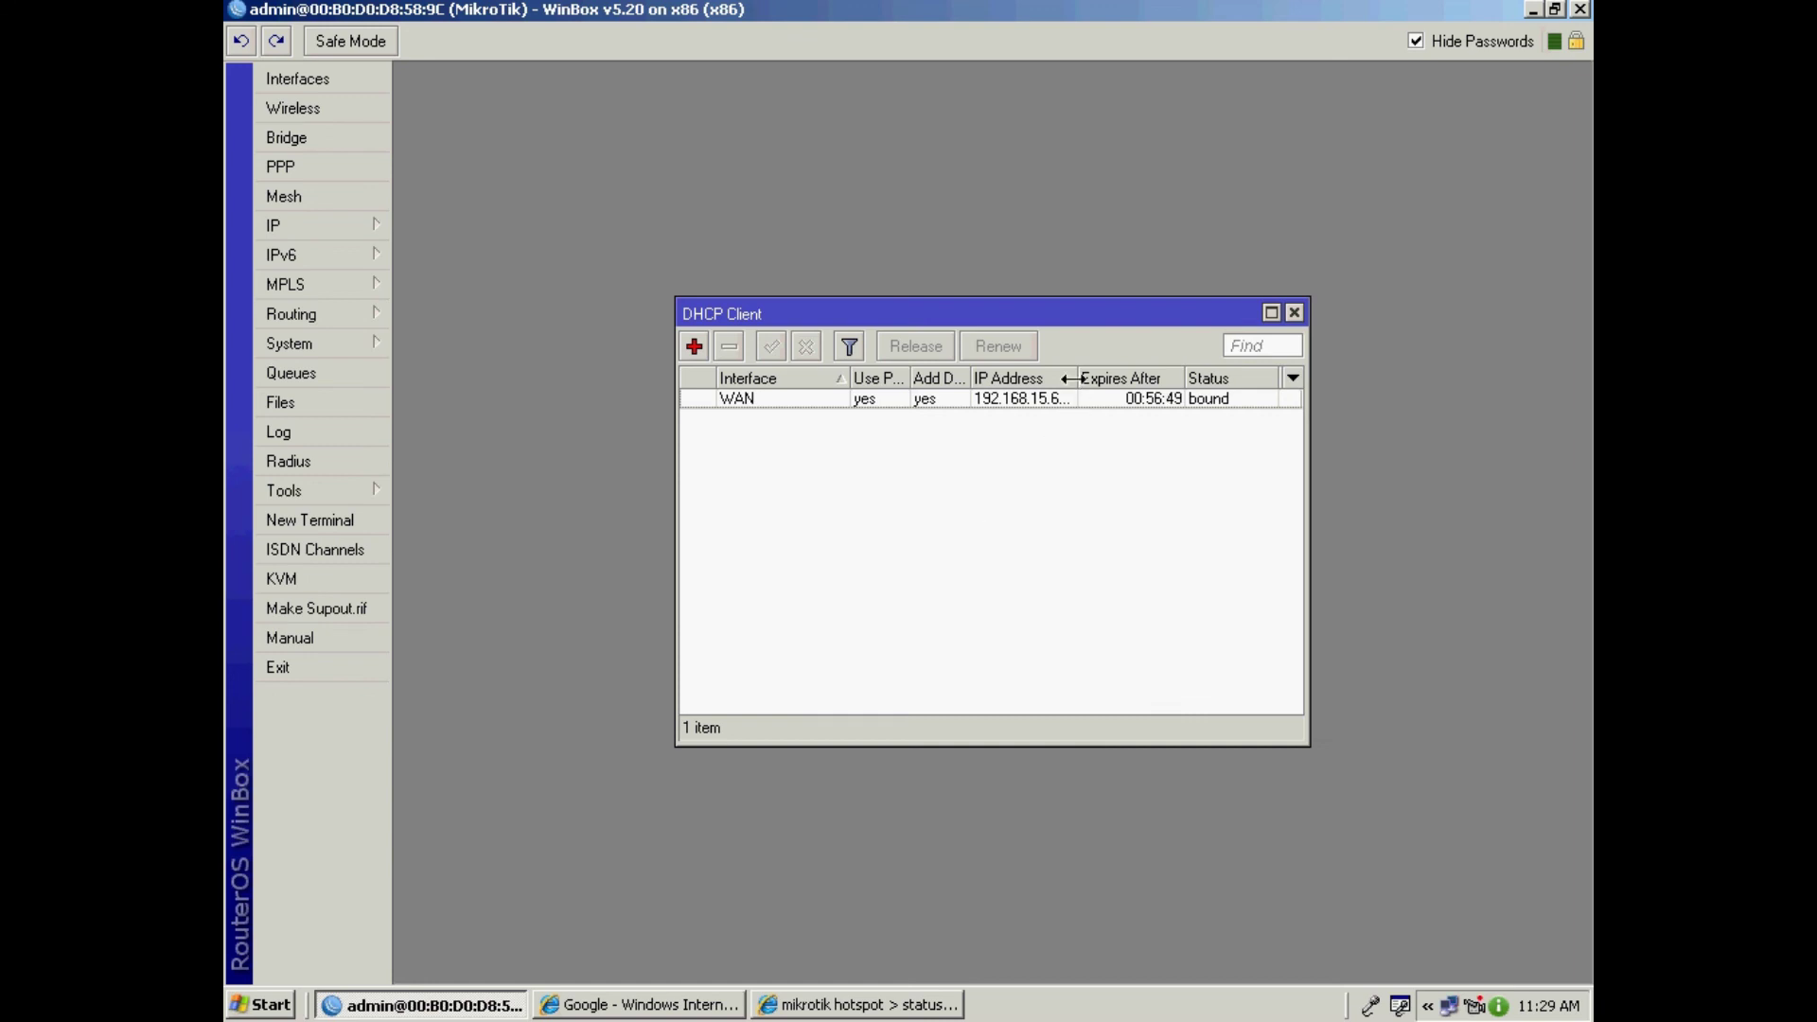
{"action": "left_click", "coordinate": [1051, 405]}
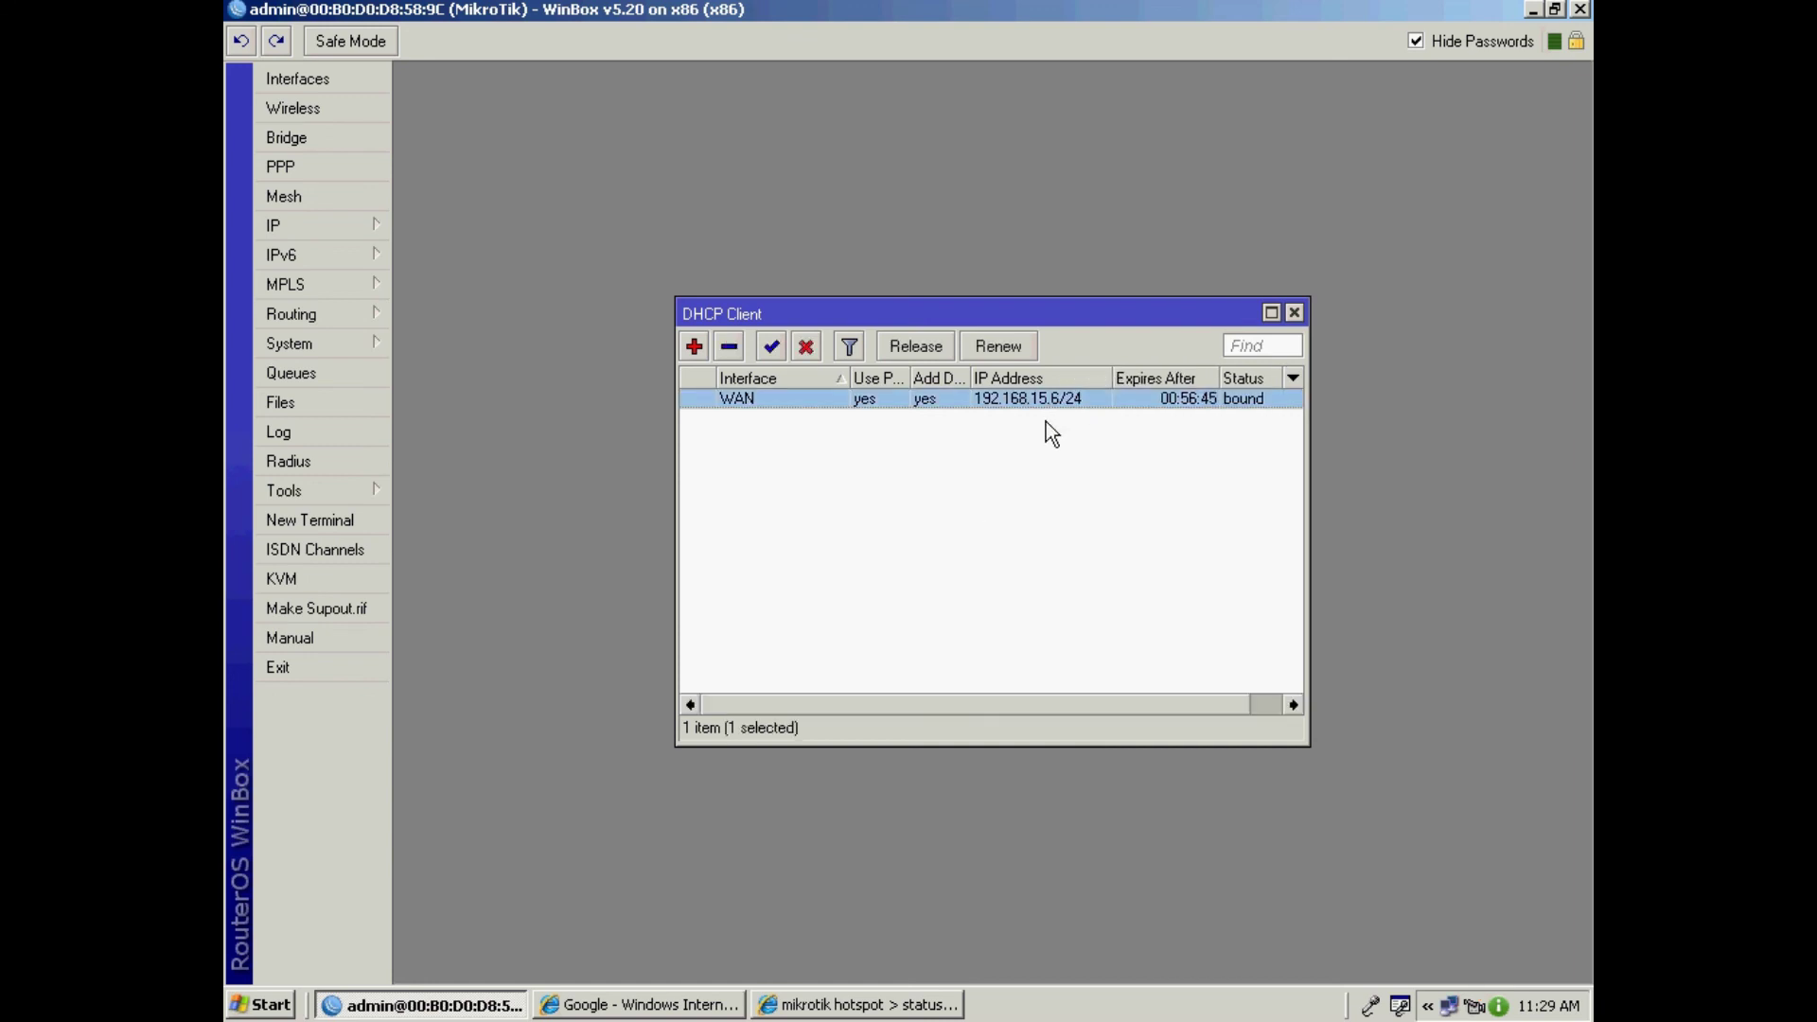
{"action": "left_click", "coordinate": [1294, 313]}
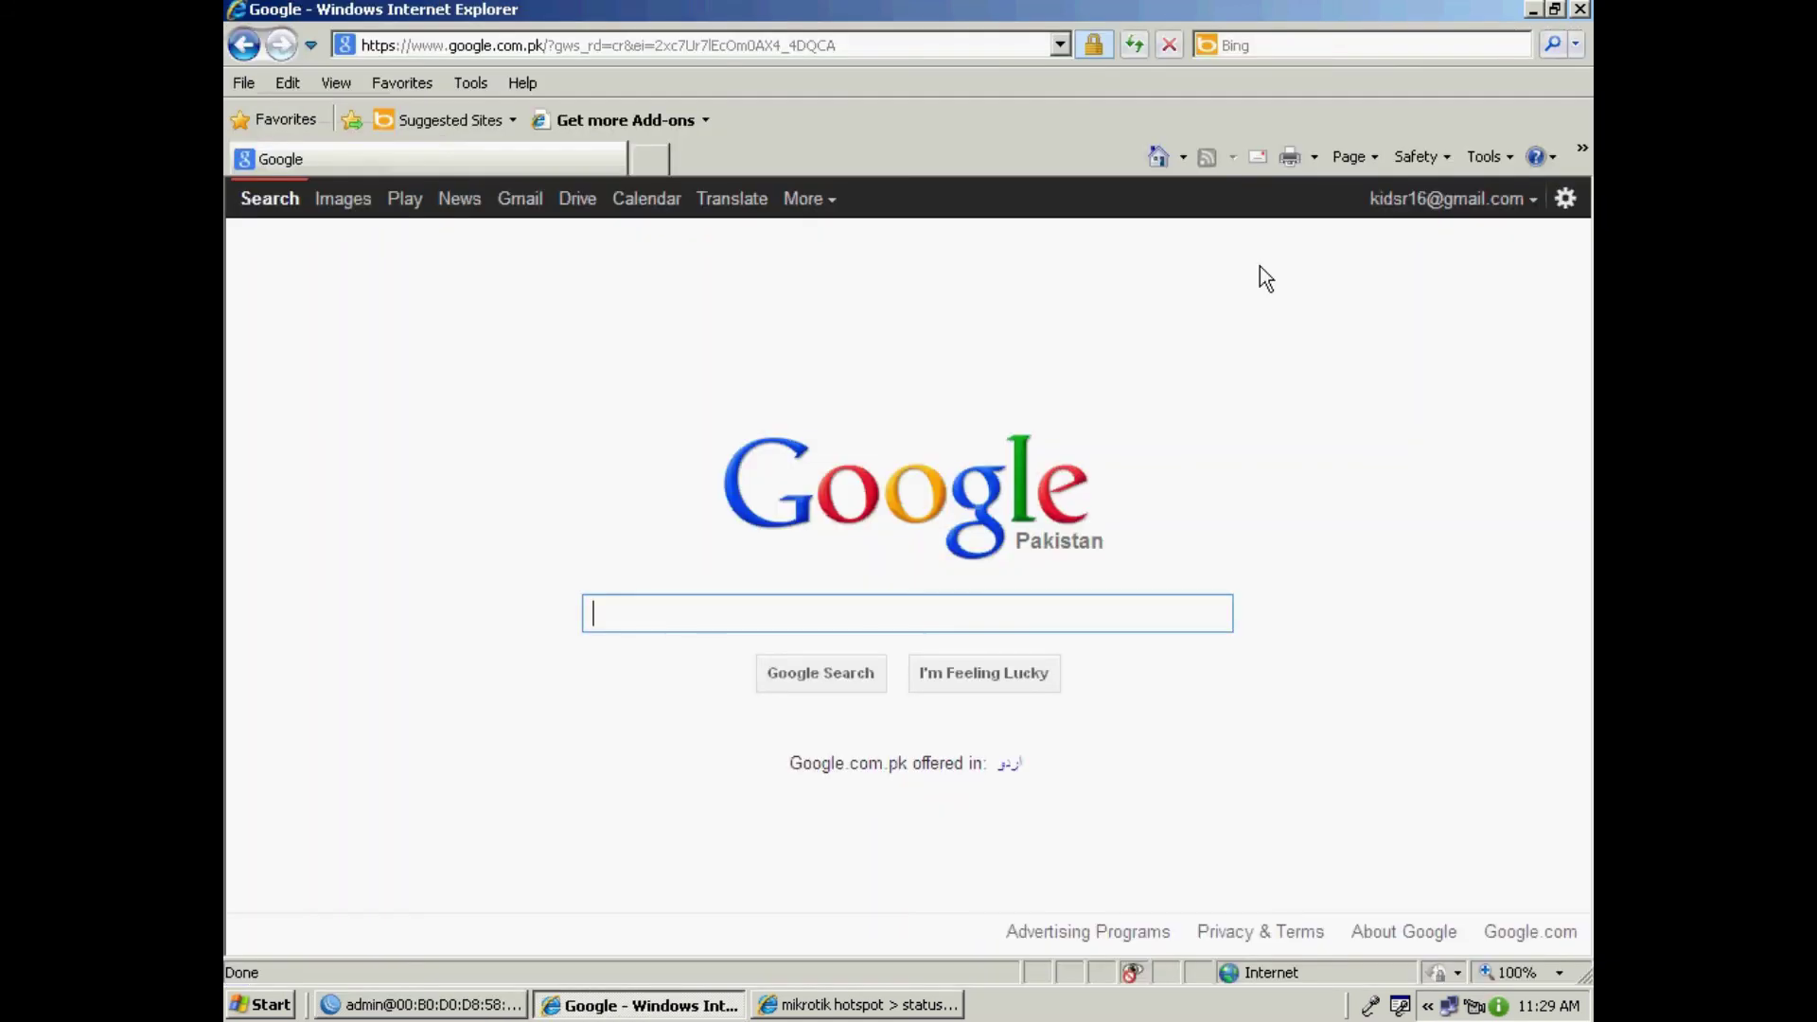
Step: Bring Internet Explorer forward and replace the Google address with the router's WAN IP
{"action": "left_click", "coordinate": [1534, 10]}
{"action": "left_click", "coordinate": [882, 40]}
{"action": "type", "text": "19"}
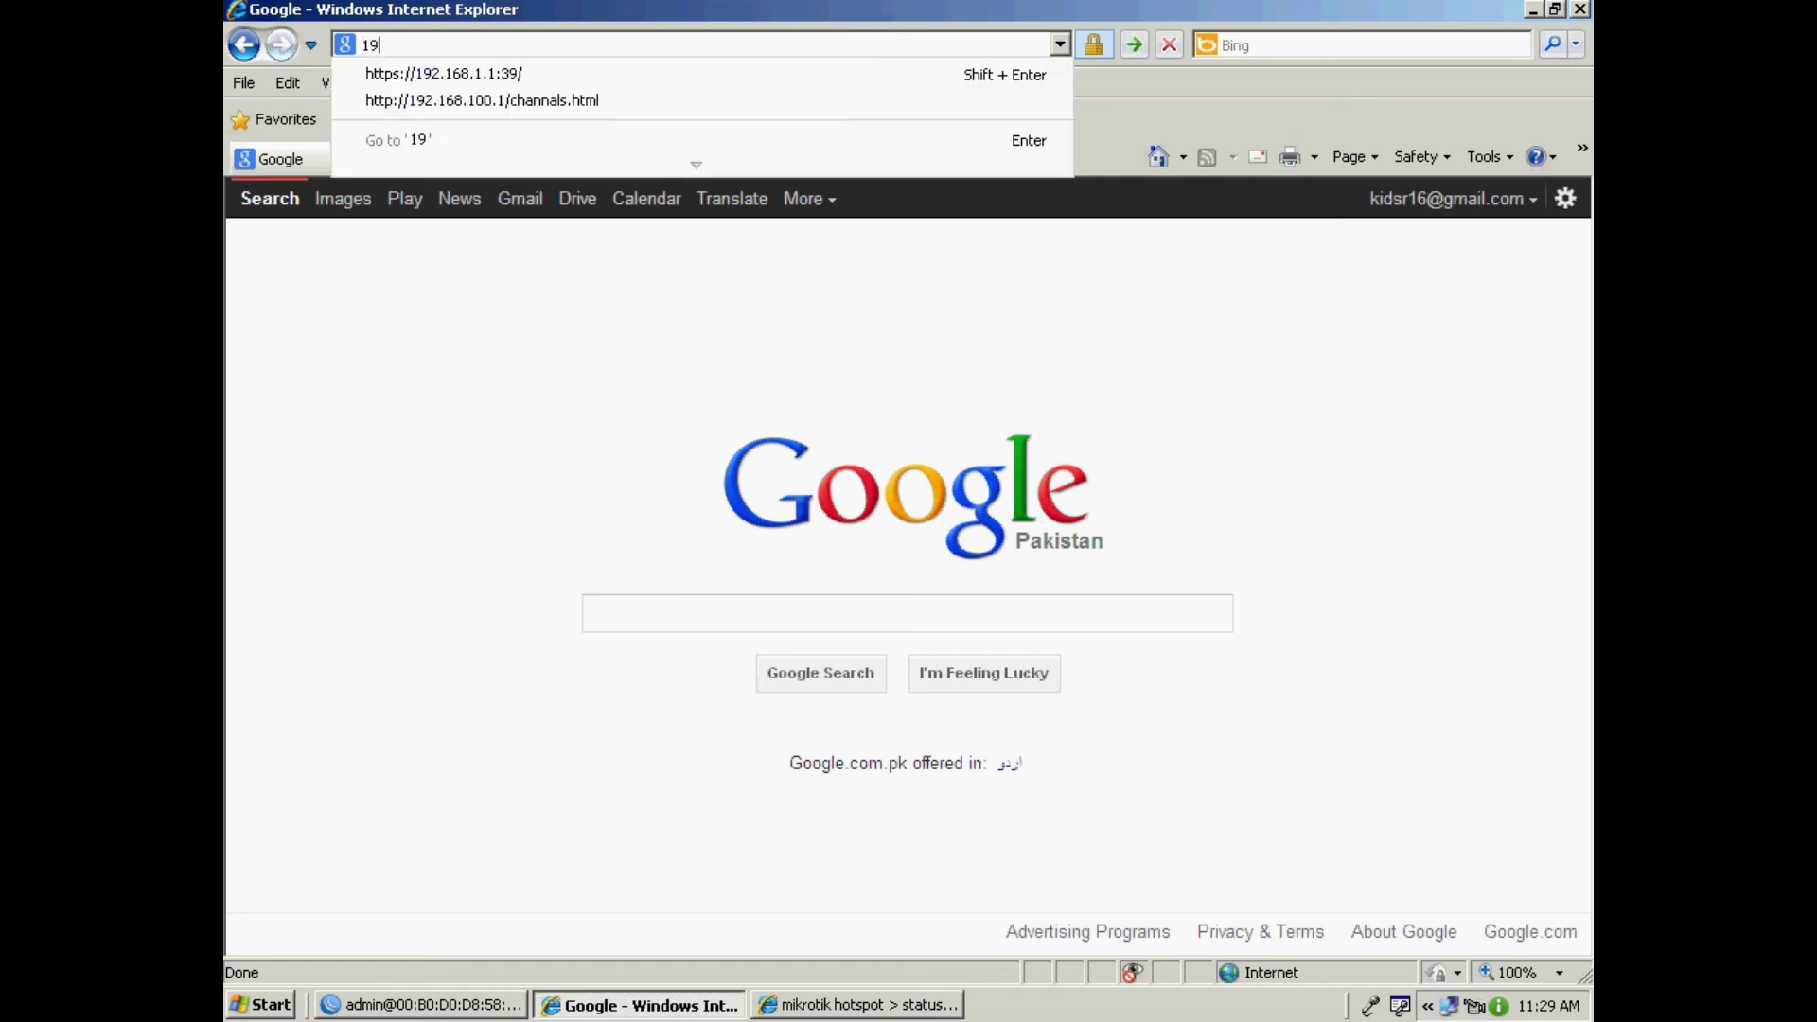
{"action": "type", "text": "2.168.1"}
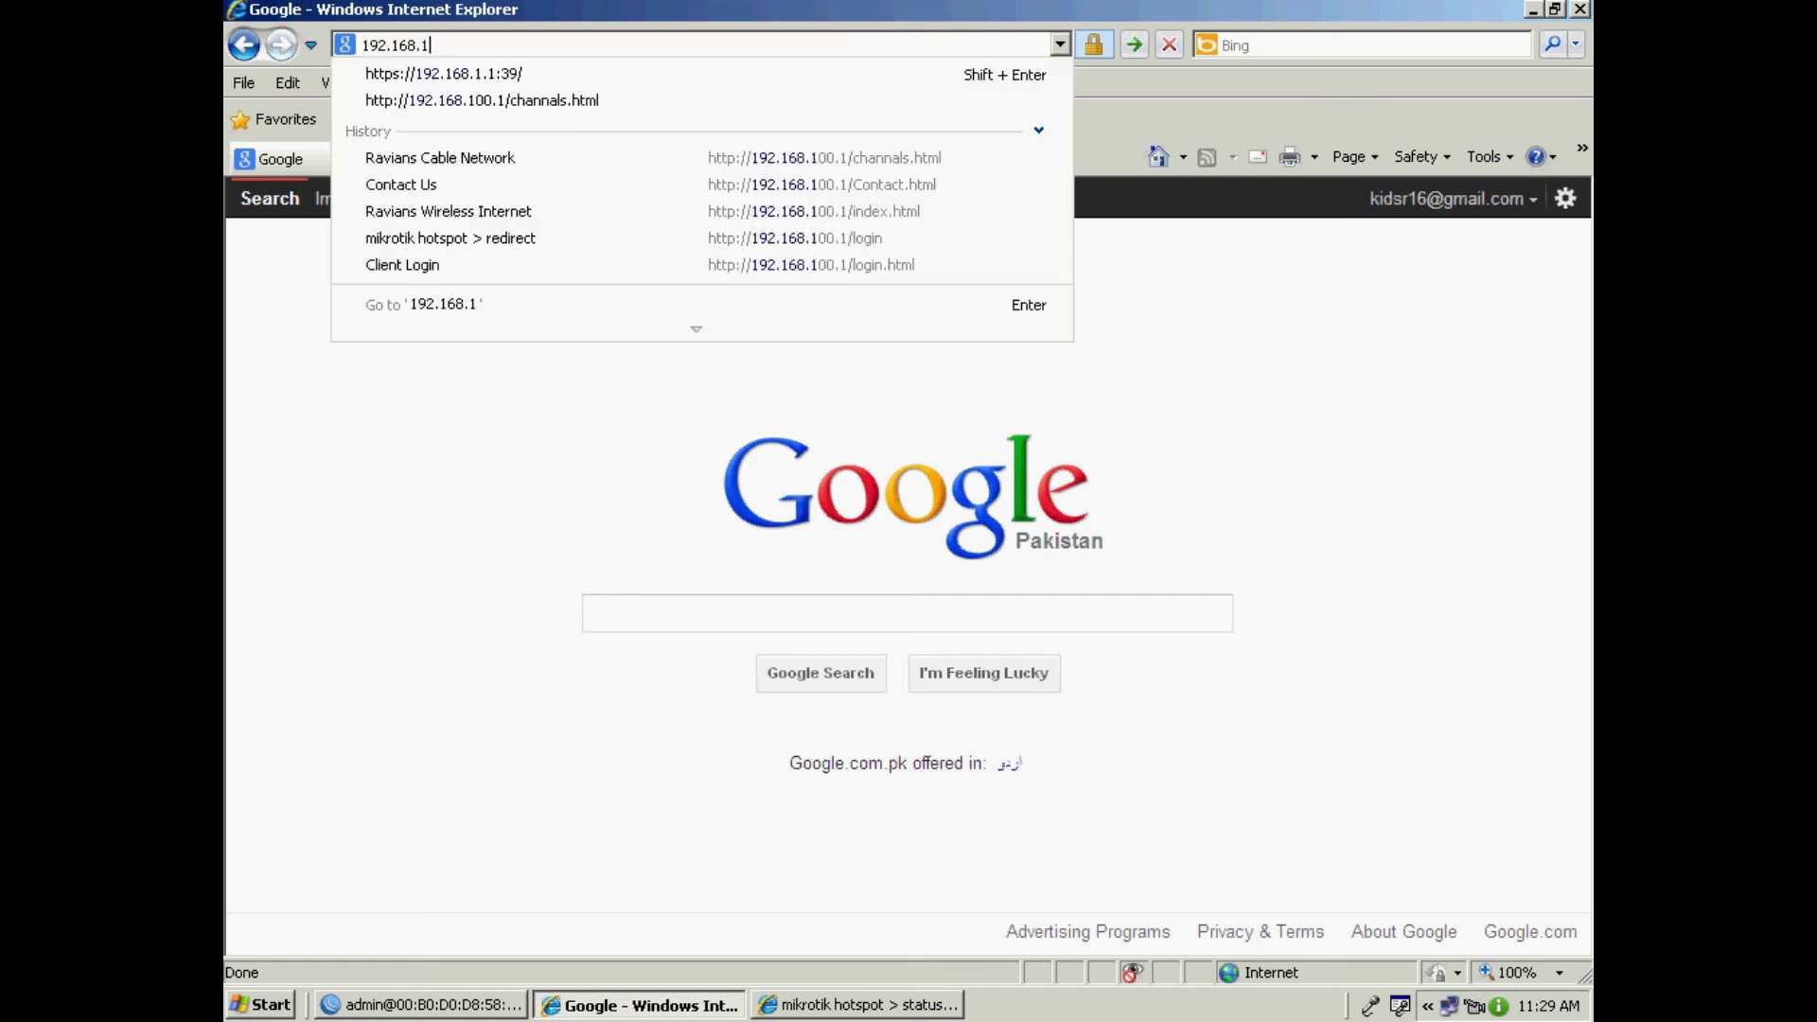
{"action": "type", "text": "5.1"}
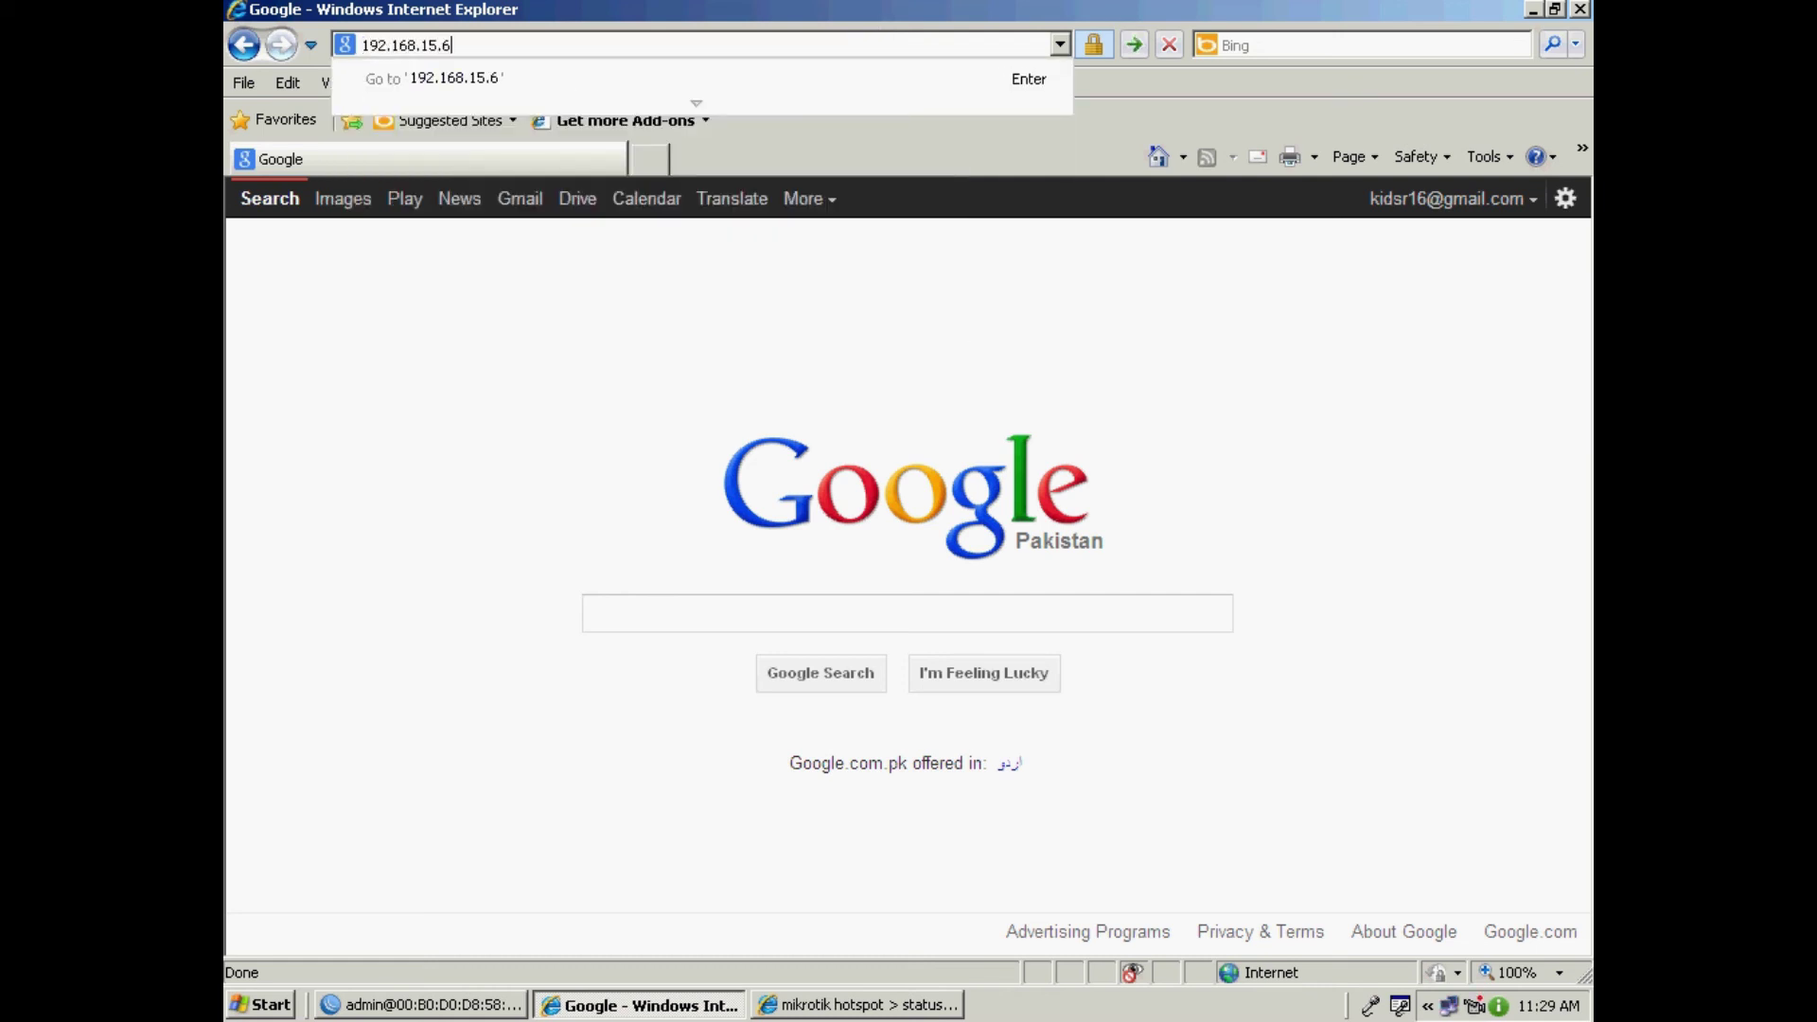